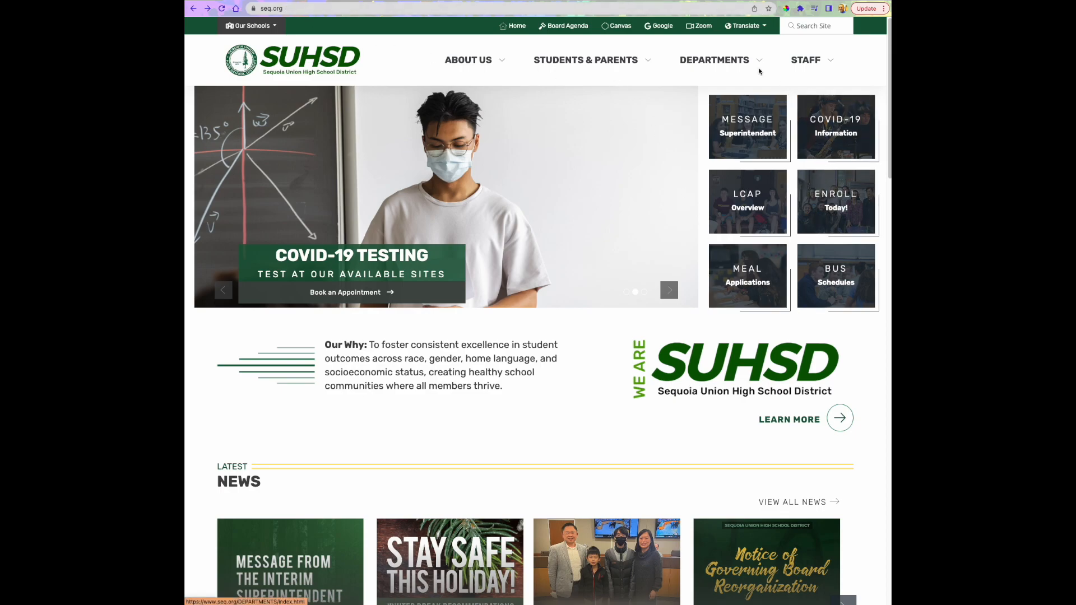
Open the Enrollment page under Student Services, check the TIDE and EPAA contacts, and go to Online Registration
{"action": "mouse_move", "coordinate": [760, 64]}
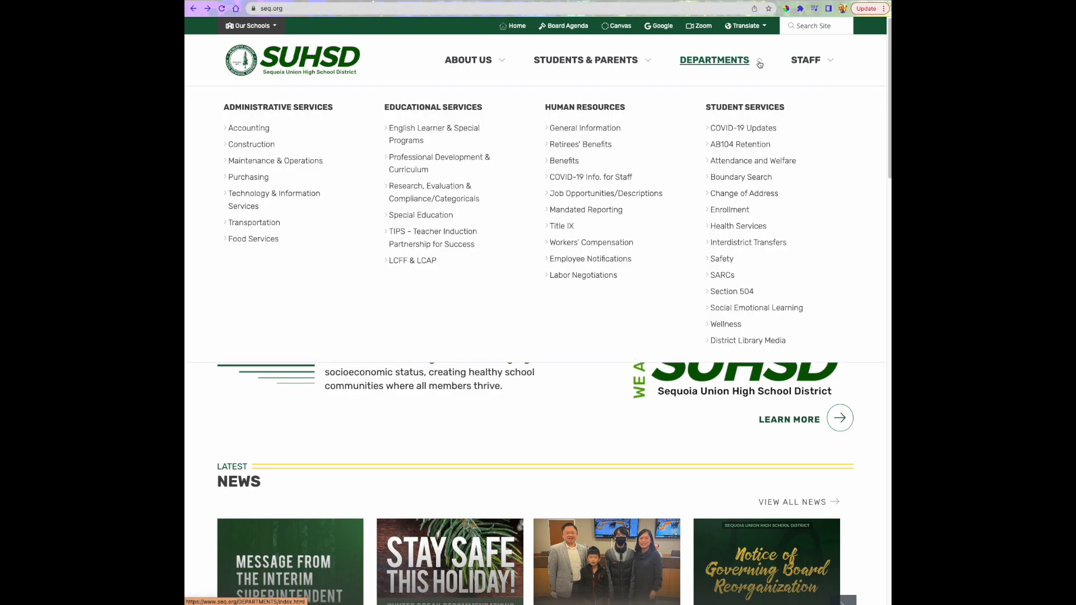
{"action": "left_click", "coordinate": [727, 210]}
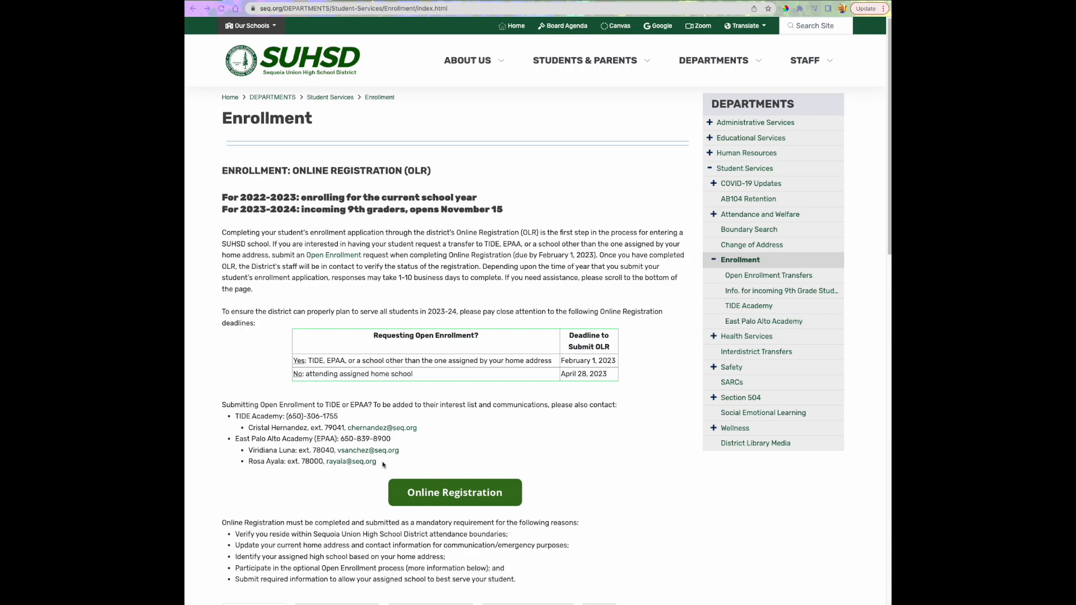
{"action": "left_click_drag", "start_coordinate": [384, 464], "coordinate": [232, 419]}
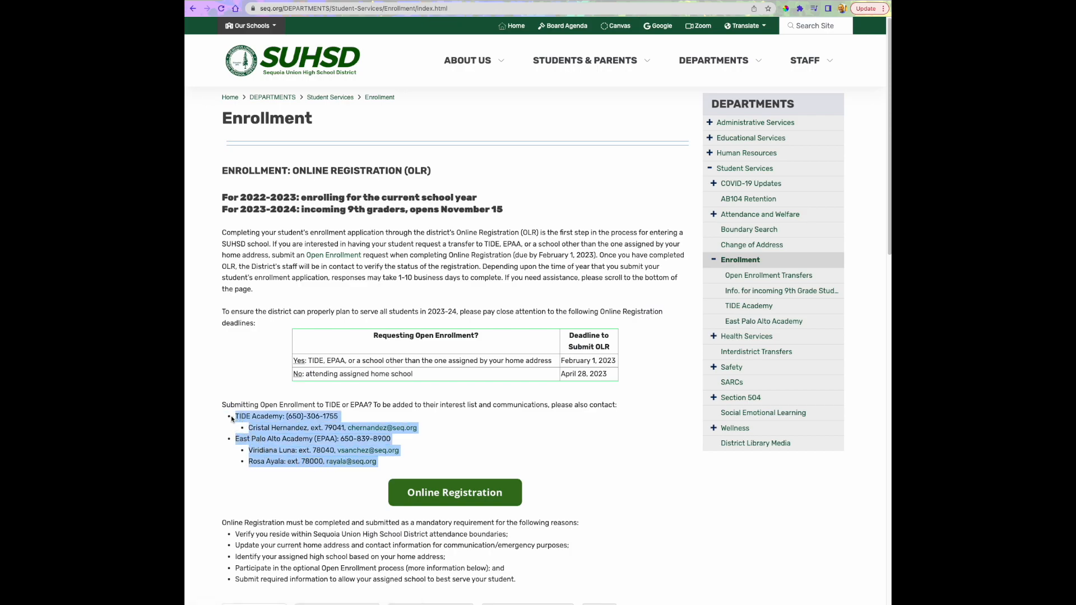
{"action": "left_click", "coordinate": [456, 450]}
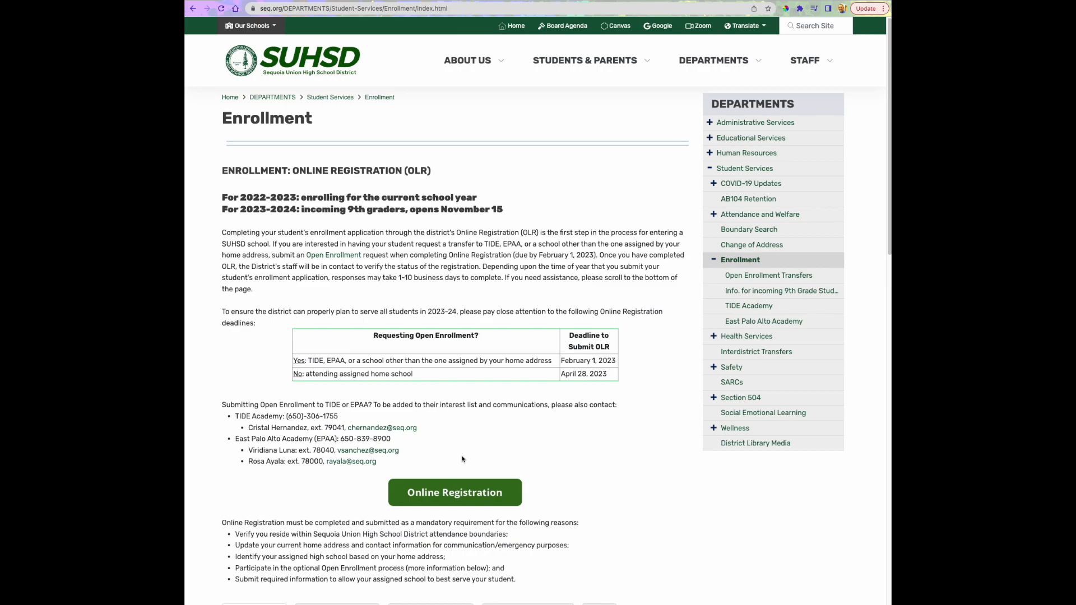
{"action": "left_click", "coordinate": [452, 496]}
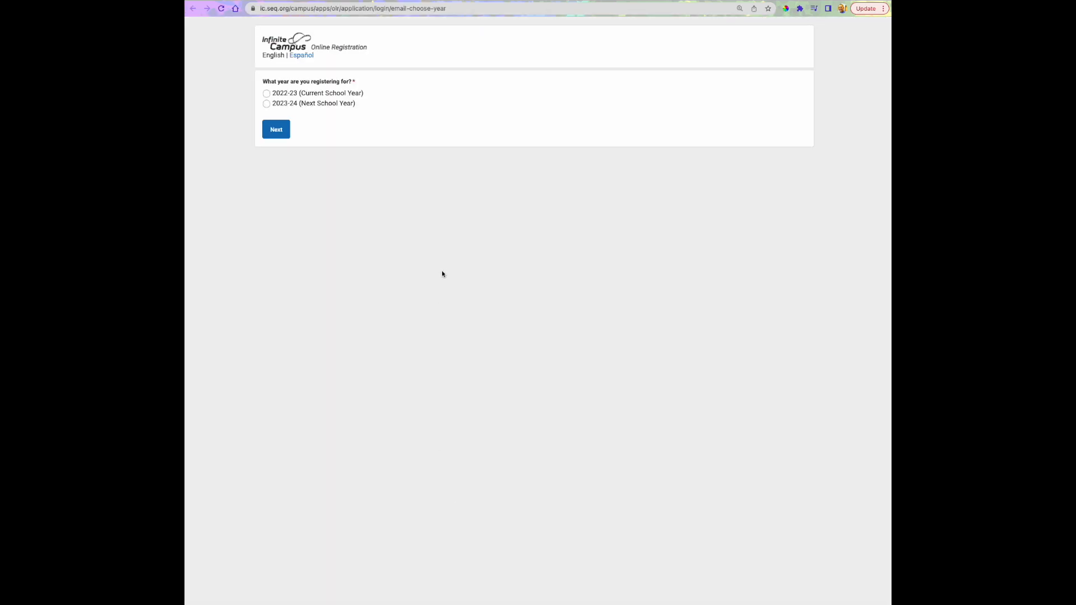
Choose 2023-24 (Next School Year) as the registration year and begin the registration
{"action": "left_click", "coordinate": [268, 106]}
{"action": "left_click", "coordinate": [274, 130]}
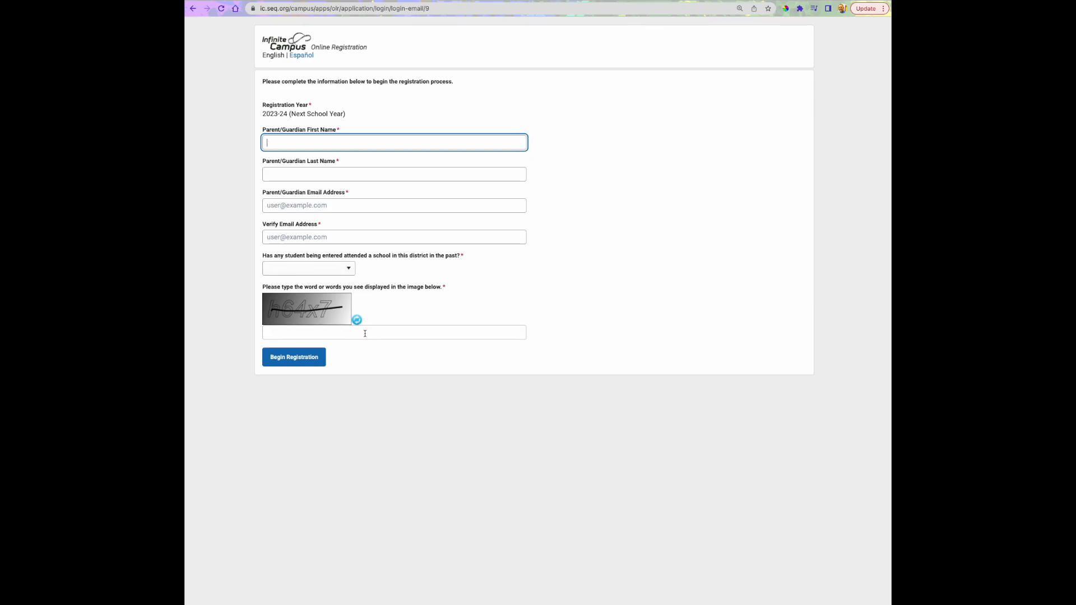
{"action": "left_click", "coordinate": [300, 362]}
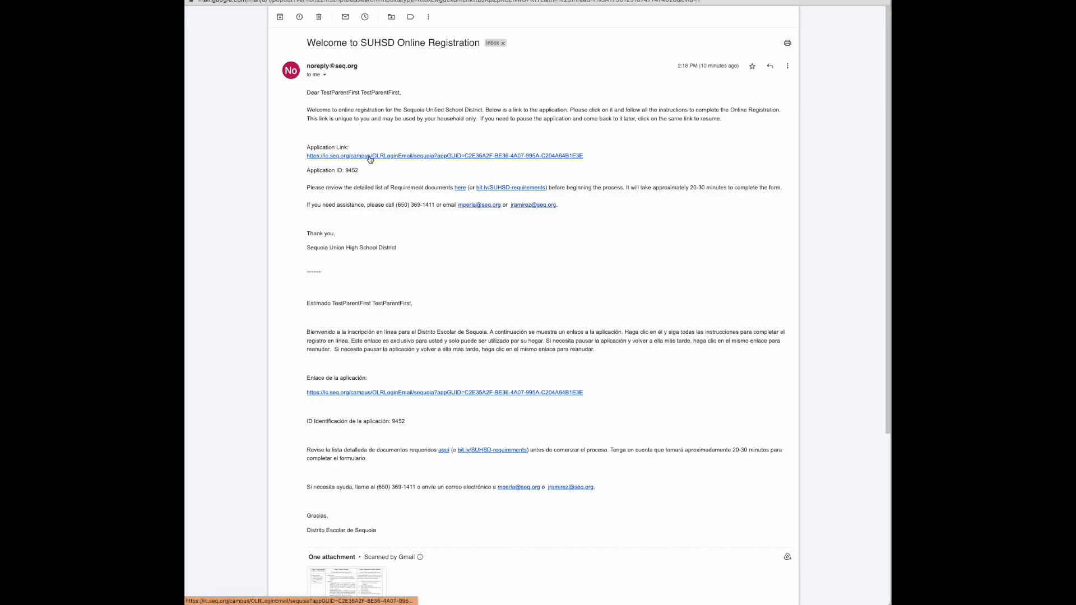
In Gmail, review the welcome email's application ID, required documents link and estimated completion time
{"action": "left_click_drag", "start_coordinate": [359, 170], "coordinate": [343, 170]}
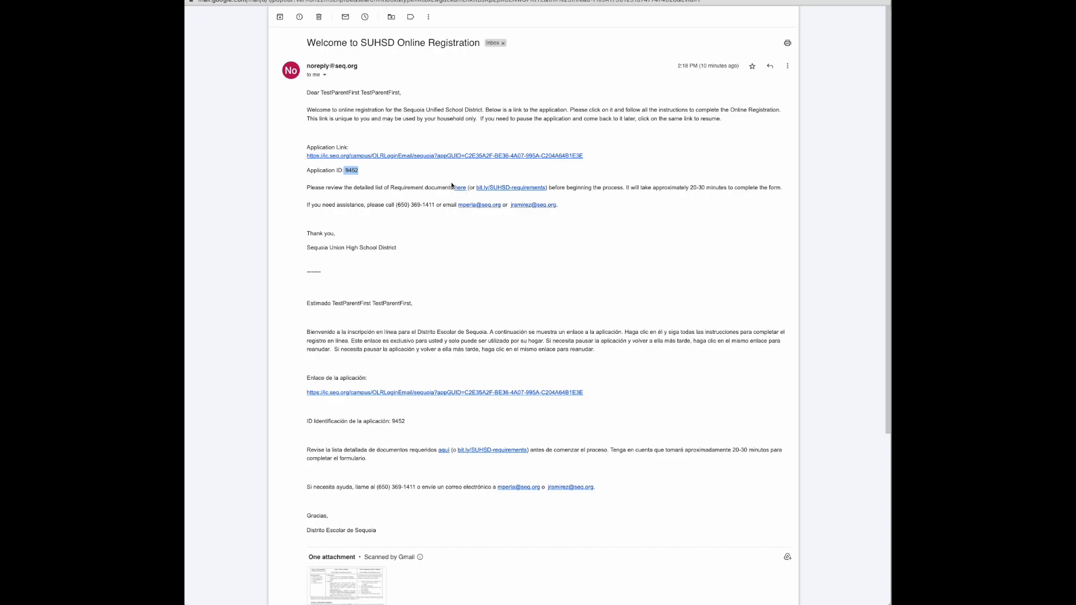
{"action": "left_click_drag", "start_coordinate": [453, 186], "coordinate": [465, 187]}
{"action": "left_click_drag", "start_coordinate": [783, 191], "coordinate": [626, 188]}
{"action": "left_click", "coordinate": [613, 196]}
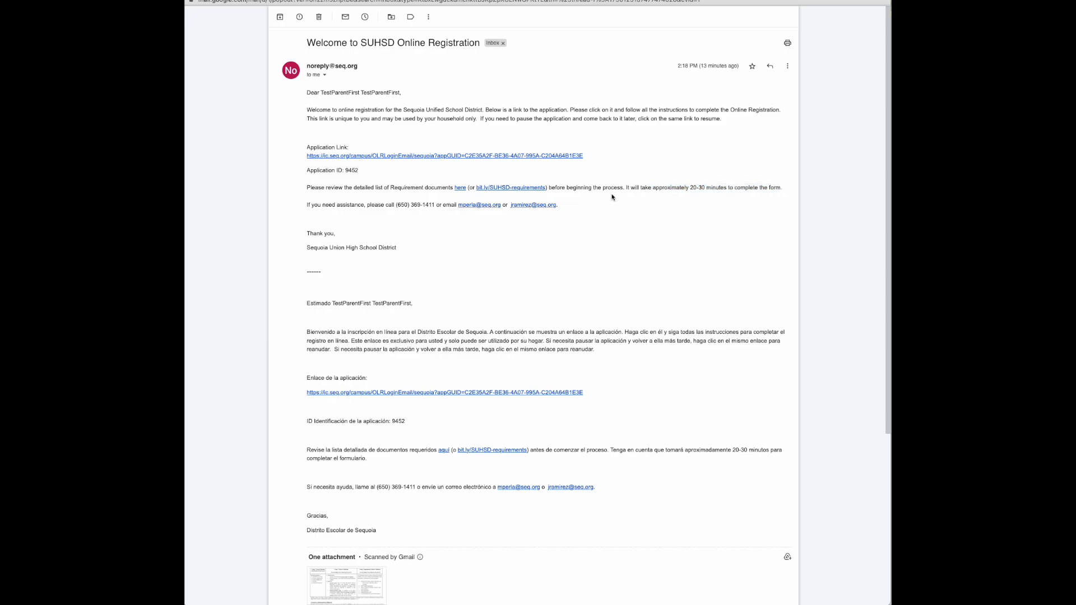
Open the application link from the welcome email and continue the application in English
{"action": "left_click", "coordinate": [577, 157]}
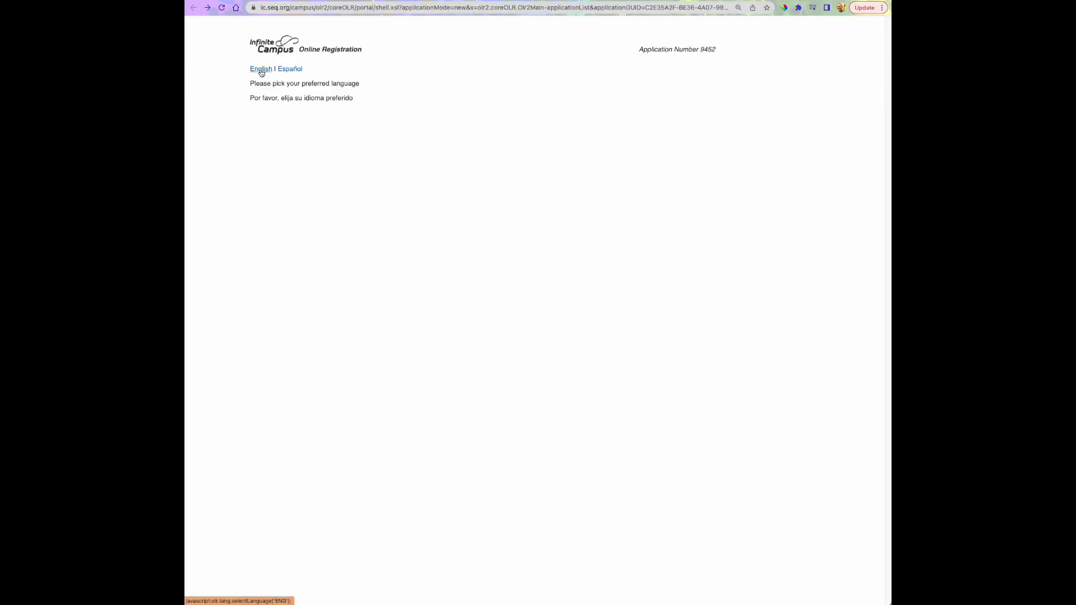
{"action": "key", "text": "Tab"}
{"action": "key", "text": "Tab"}
{"action": "key", "text": "Tab"}
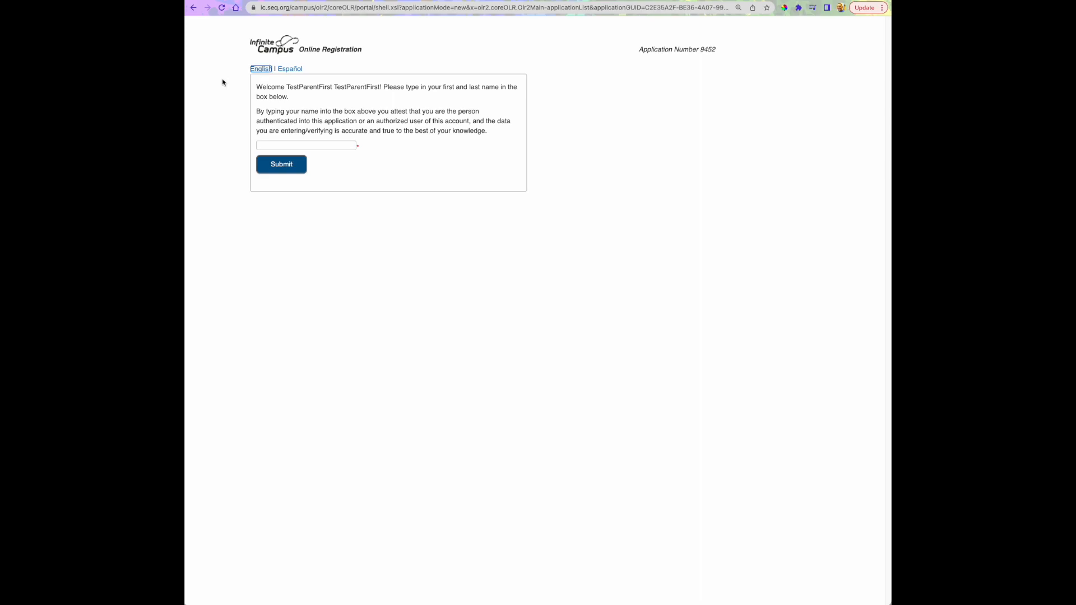
Sign the attestation with the parent's first and last name and submit it
{"action": "type", "text": "Test"}
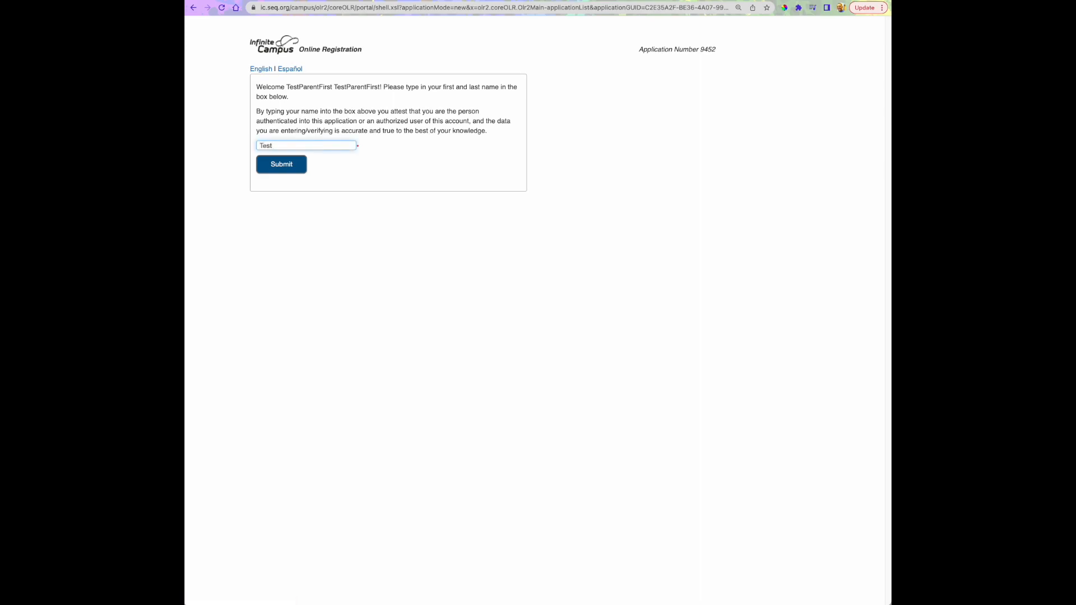
{"action": "type", "text": "ParentFirstLast"}
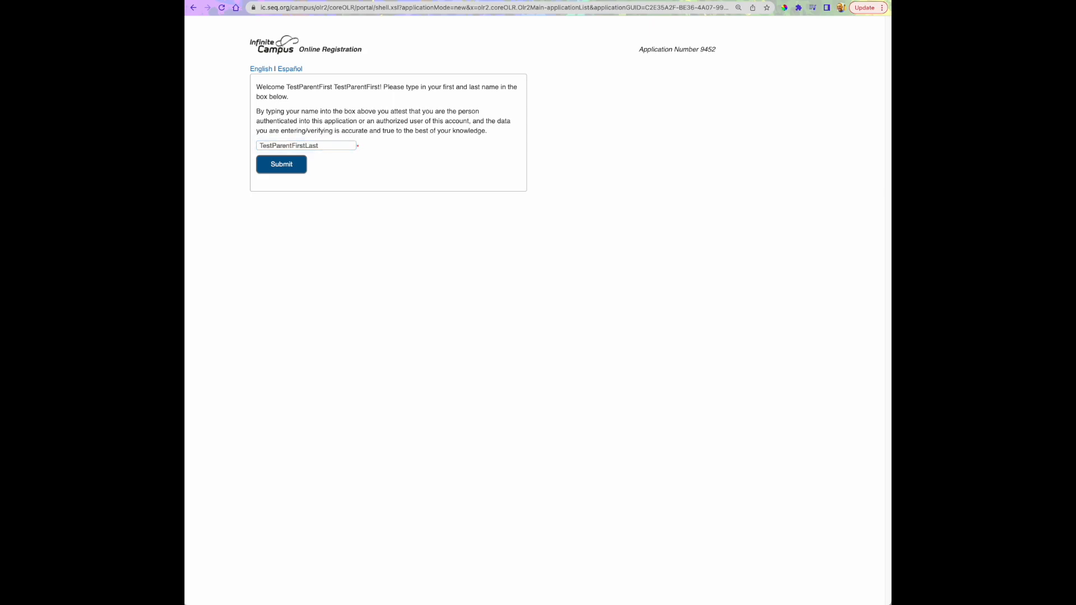
{"action": "left_click", "coordinate": [282, 165]}
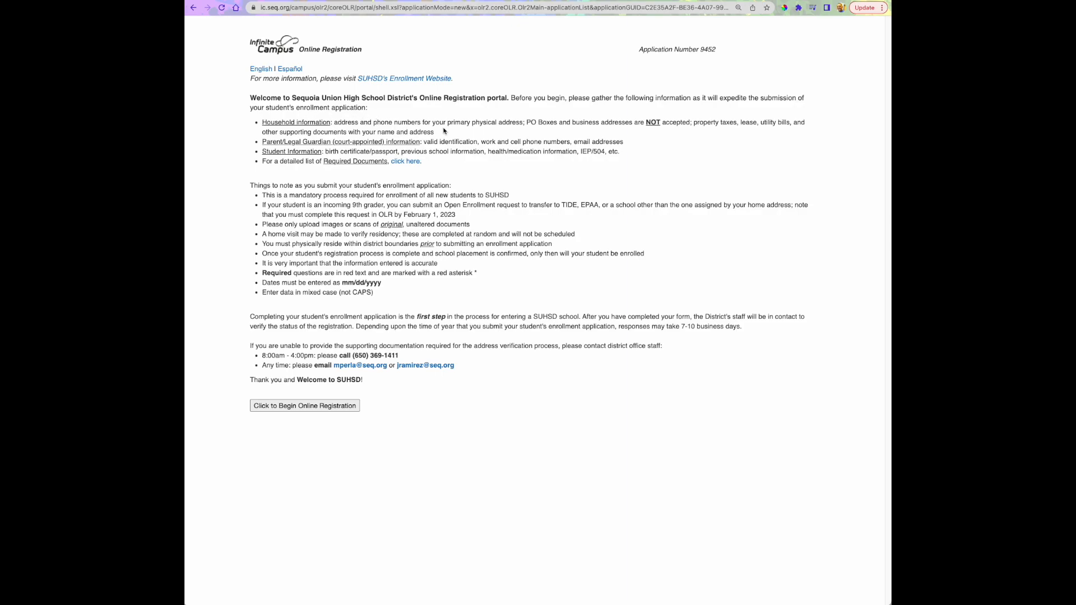
Examine the welcome page's requirements for household, parent/guardian and student information
{"action": "left_click_drag", "start_coordinate": [529, 124], "coordinate": [694, 122]}
{"action": "left_click", "coordinate": [694, 122]}
{"action": "left_click_drag", "start_coordinate": [423, 142], "coordinate": [478, 142]}
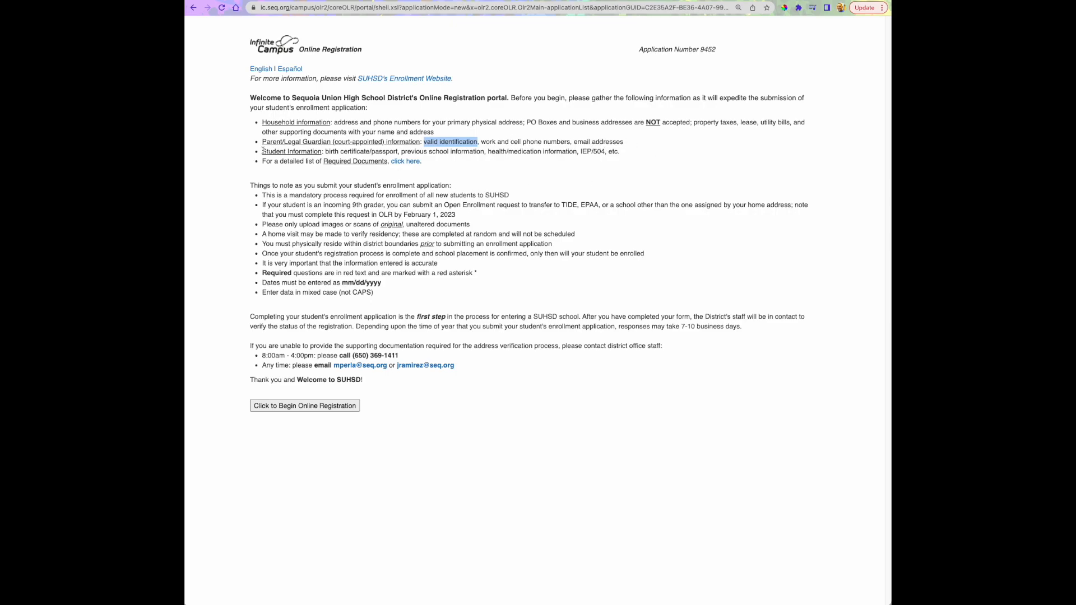
{"action": "left_click_drag", "start_coordinate": [325, 151], "coordinate": [397, 152]}
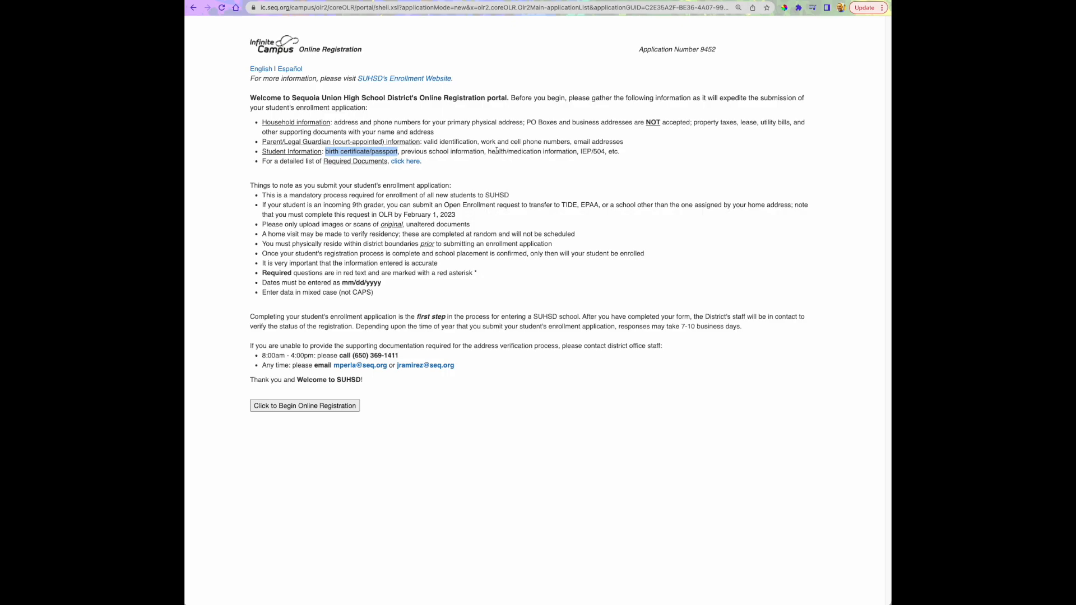
{"action": "left_click", "coordinate": [446, 164]}
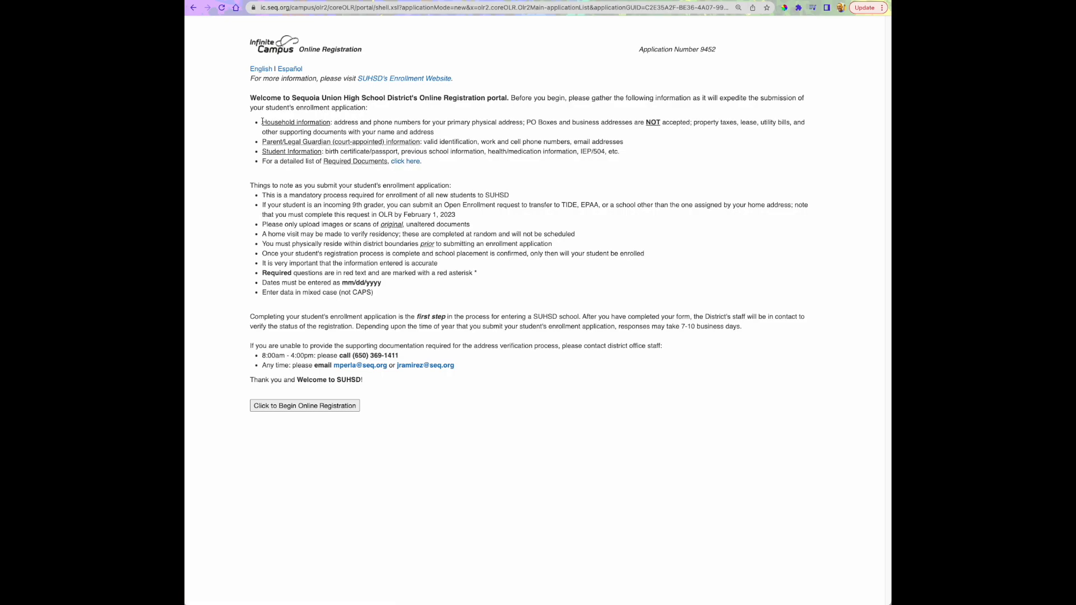
{"action": "left_click_drag", "start_coordinate": [262, 122], "coordinate": [331, 122]}
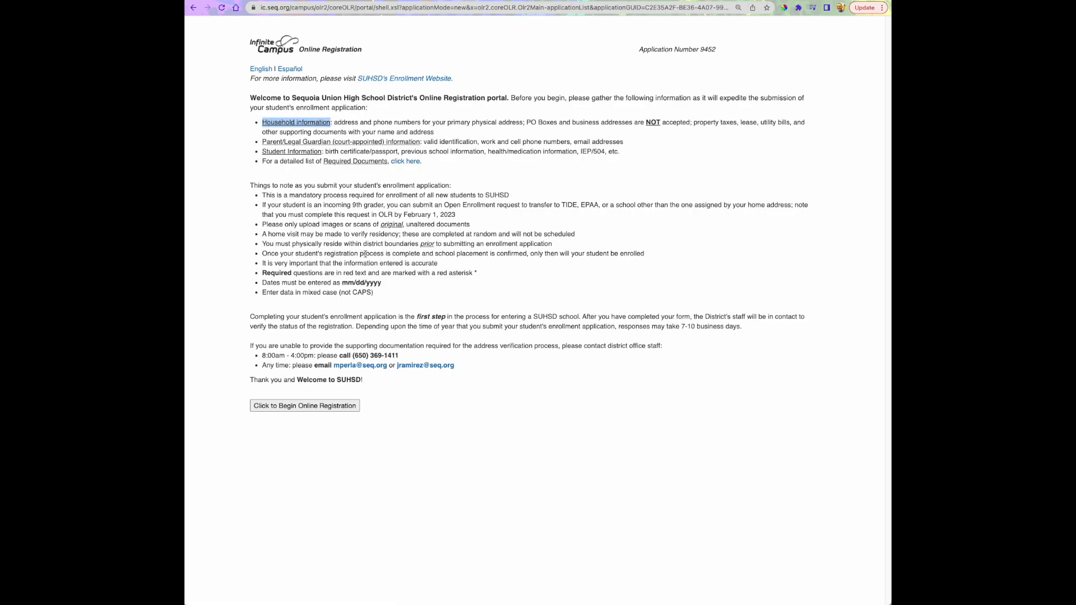
{"action": "left_click", "coordinate": [237, 188]}
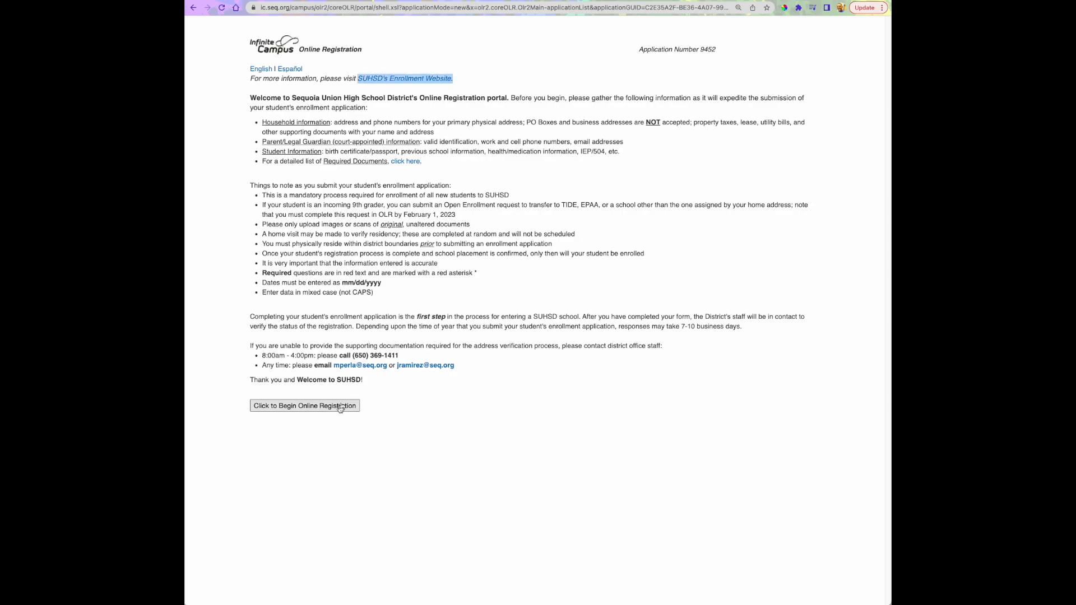
Begin the online registration and fill in the household's primary phone number, continuing to the next section
{"action": "left_click", "coordinate": [263, 407]}
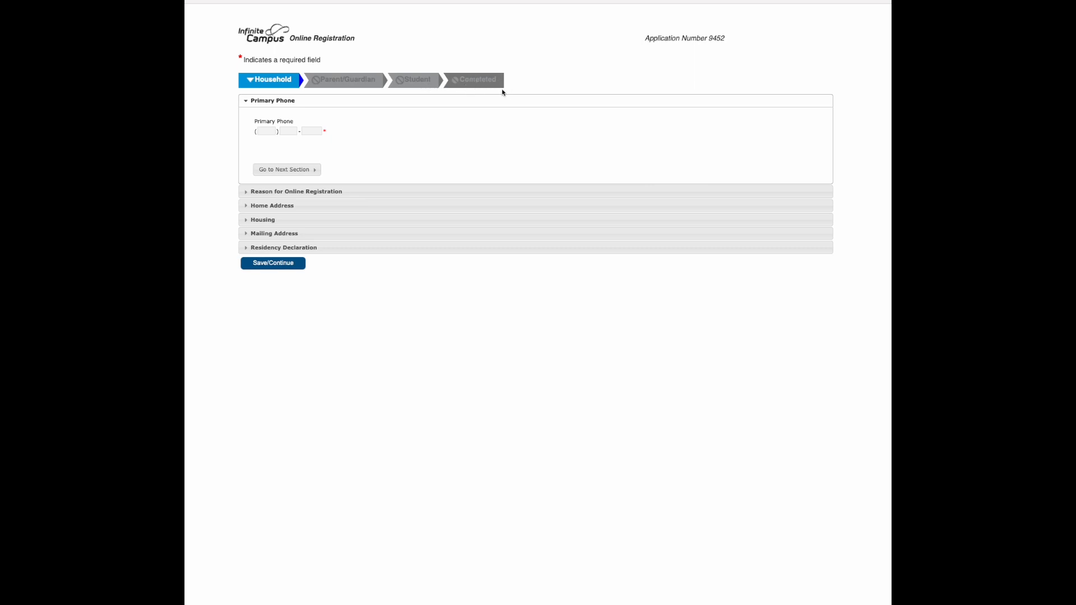
{"action": "left_click", "coordinate": [263, 132]}
{"action": "type", "text": "650) 222-"}
{"action": "type", "text": "2222"}
{"action": "left_click", "coordinate": [310, 169]}
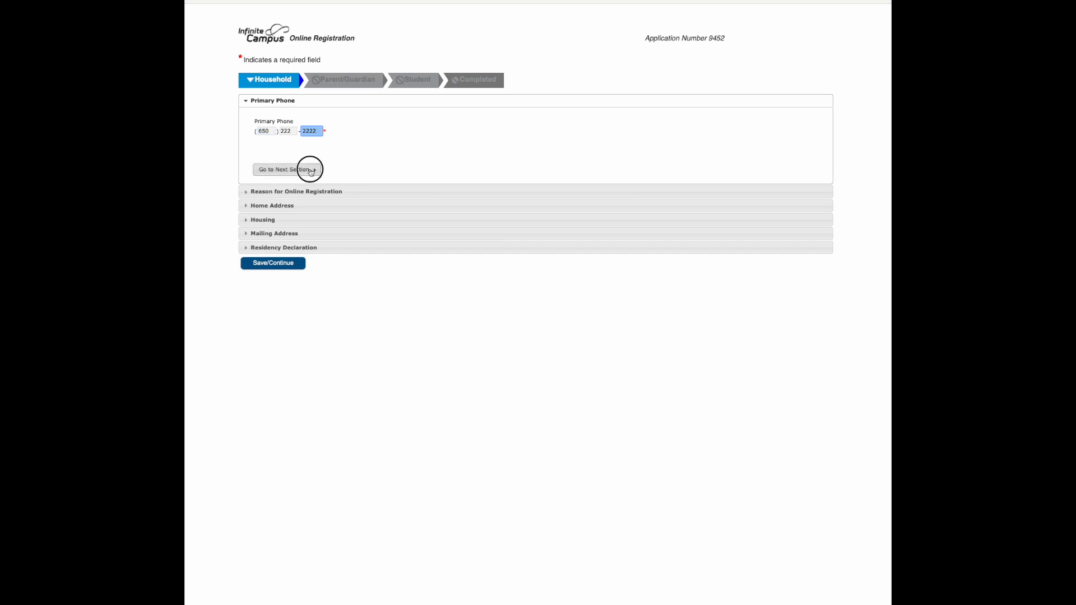
Set the reason for online registration to Incoming 9th Grader and continue to Home Address
{"action": "left_click", "coordinate": [483, 133]}
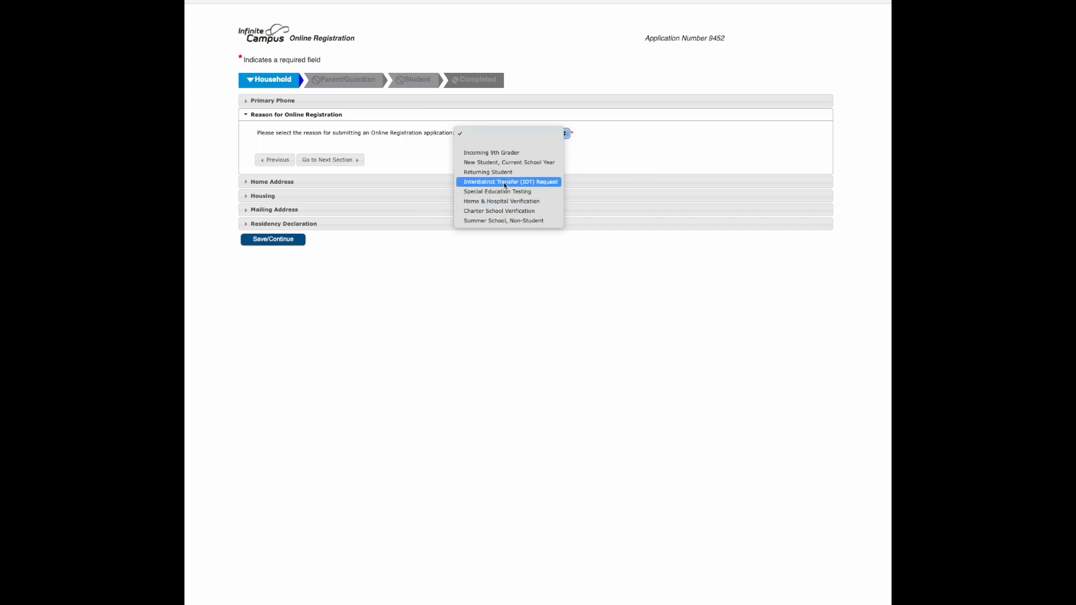
{"action": "left_click", "coordinate": [499, 153]}
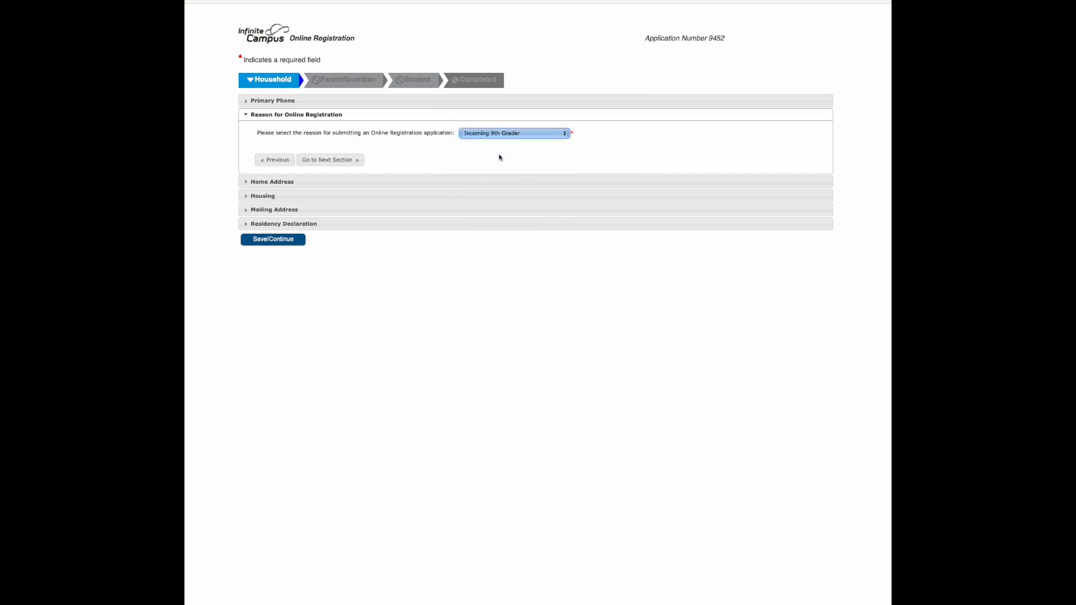
{"action": "left_click", "coordinate": [328, 161]}
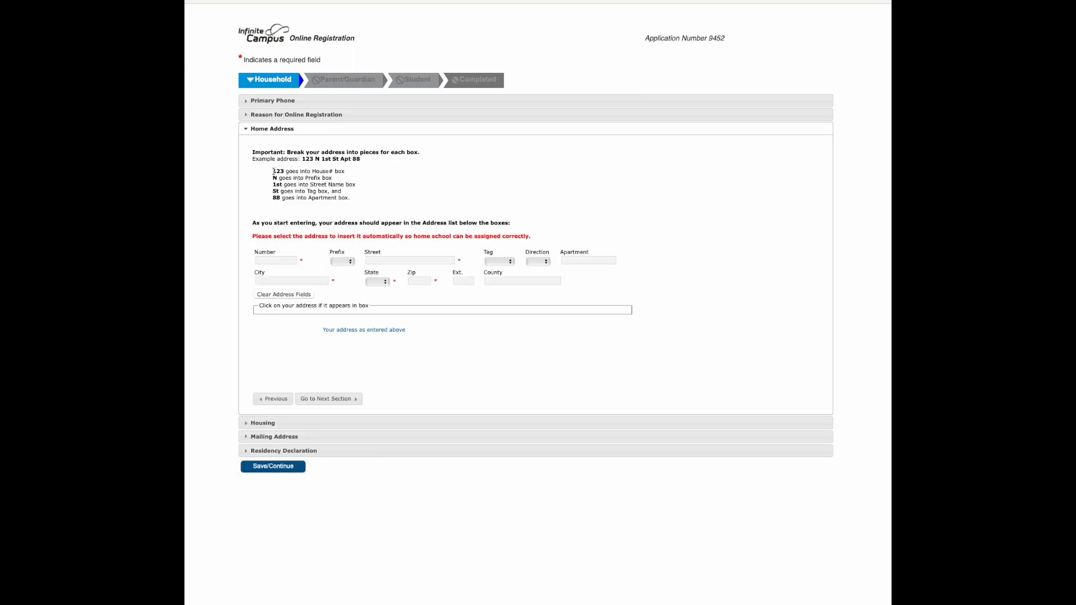
Review the address entry example, and fill in the home address's house number and street name
{"action": "left_click_drag", "start_coordinate": [273, 172], "coordinate": [351, 199]}
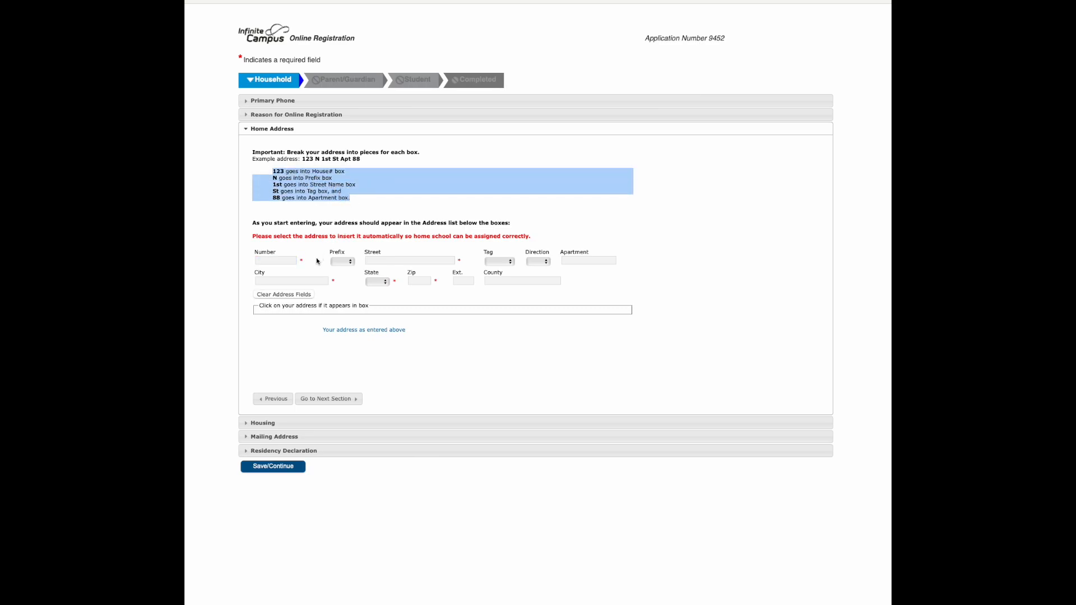
{"action": "left_click", "coordinate": [281, 261]}
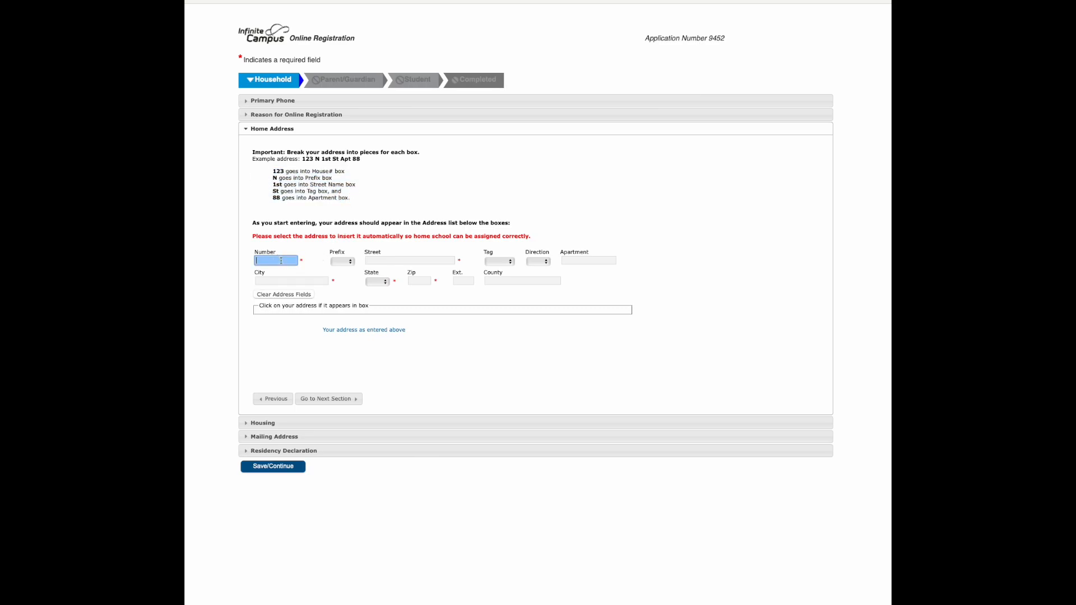
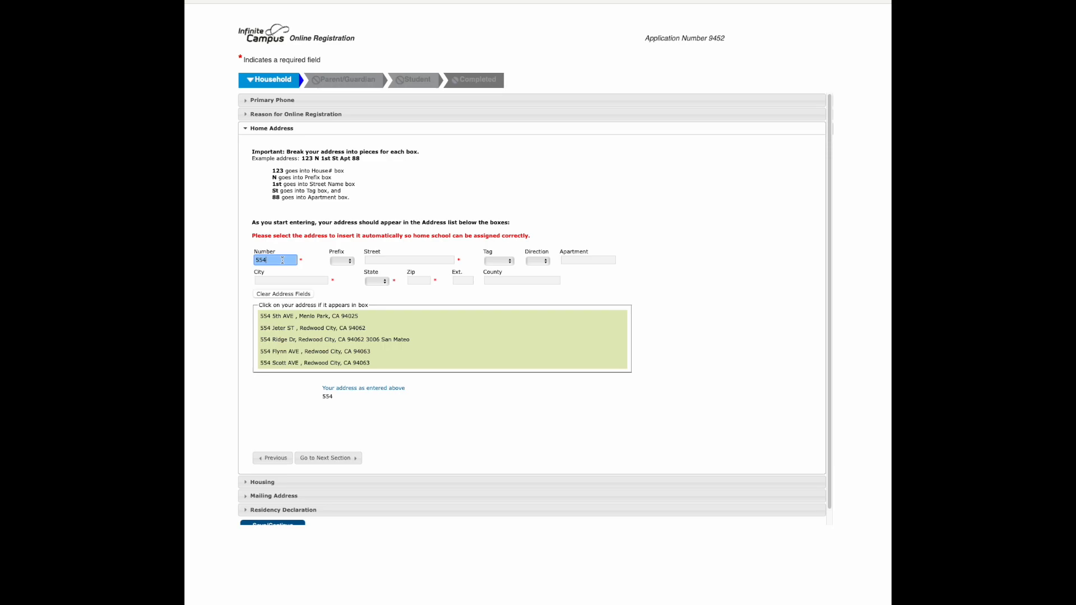
{"action": "left_click", "coordinate": [375, 259]}
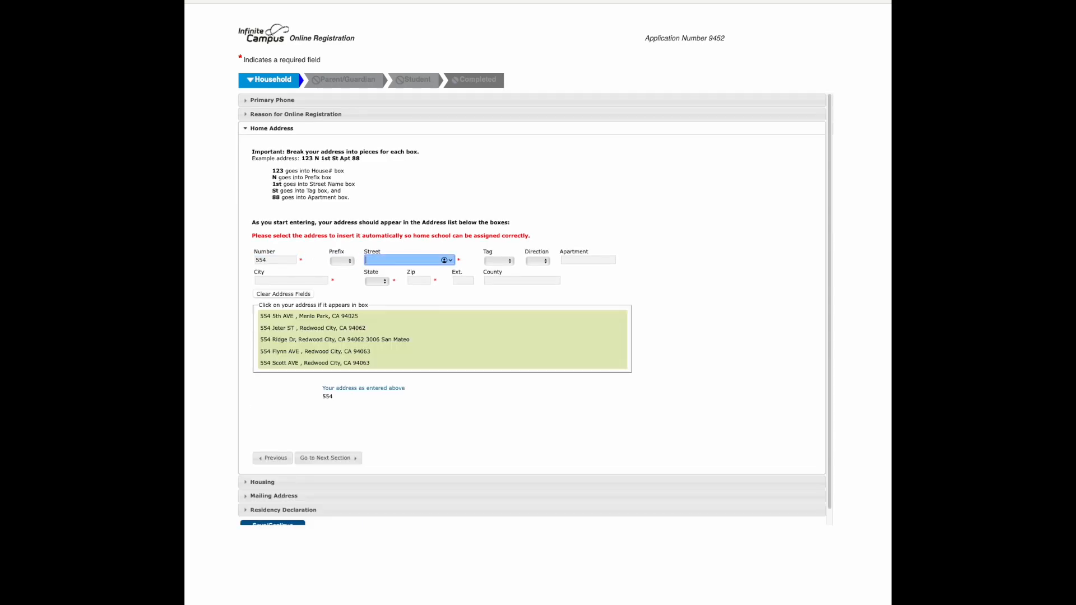
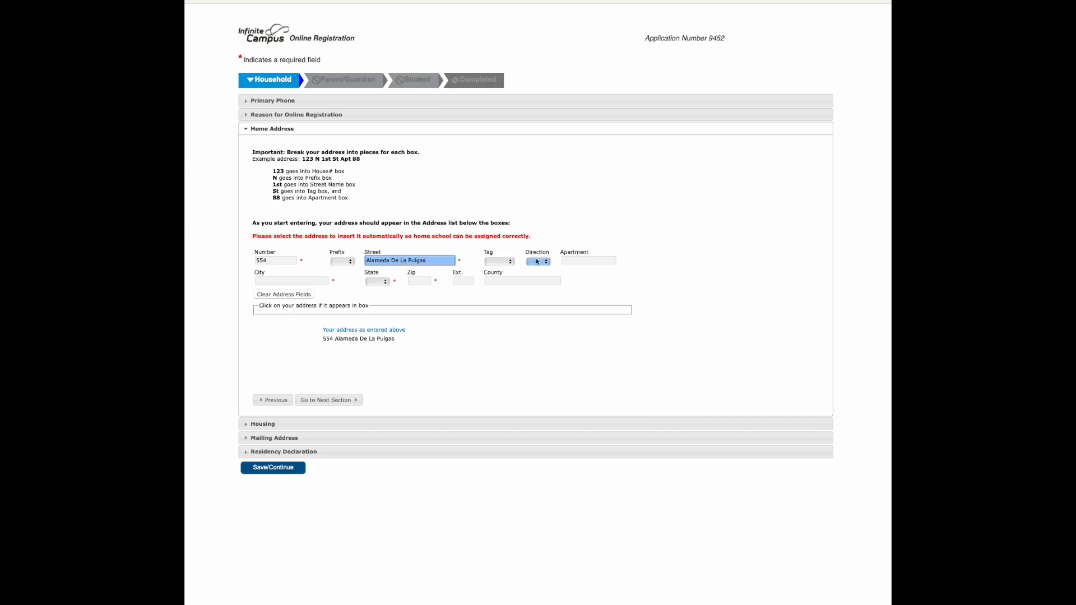
Complete the home address with its city, state and ZIP code and continue to Housing
{"action": "left_click", "coordinate": [293, 278]}
{"action": "type", "text": "San Carlos"}
{"action": "left_click", "coordinate": [372, 283]}
{"action": "left_click", "coordinate": [371, 339]}
{"action": "type", "text": "94"}
{"action": "key", "text": "BackSpace"}
{"action": "key", "text": "BackSpace"}
{"action": "key", "text": "Tab"}
{"action": "type", "text": "94070"}
{"action": "left_click", "coordinate": [322, 401]}
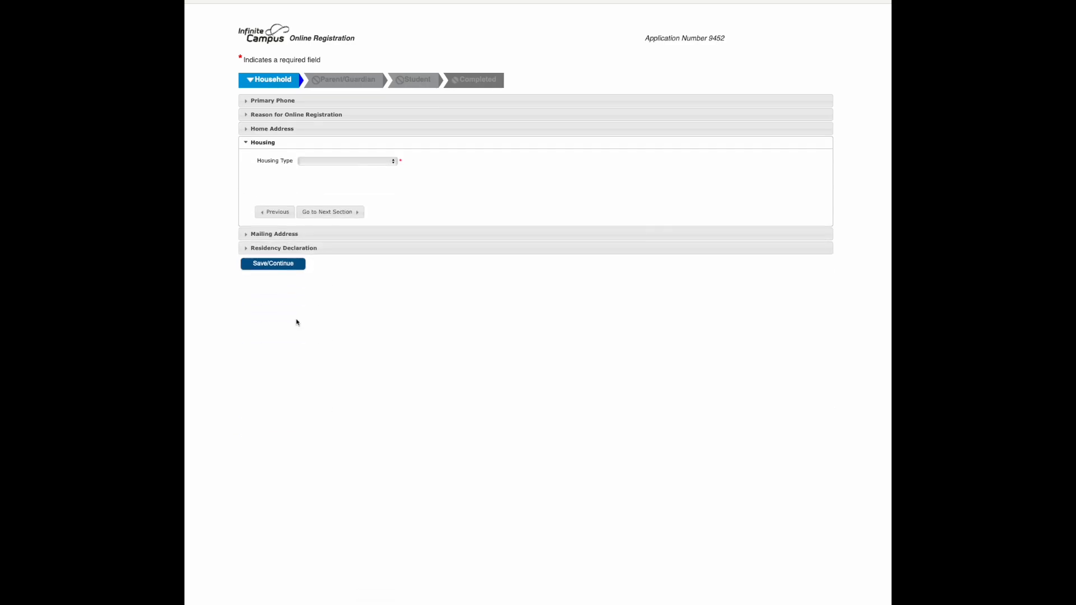
Set the housing type to Permanent and continue to Address Verification
{"action": "left_click", "coordinate": [323, 162]}
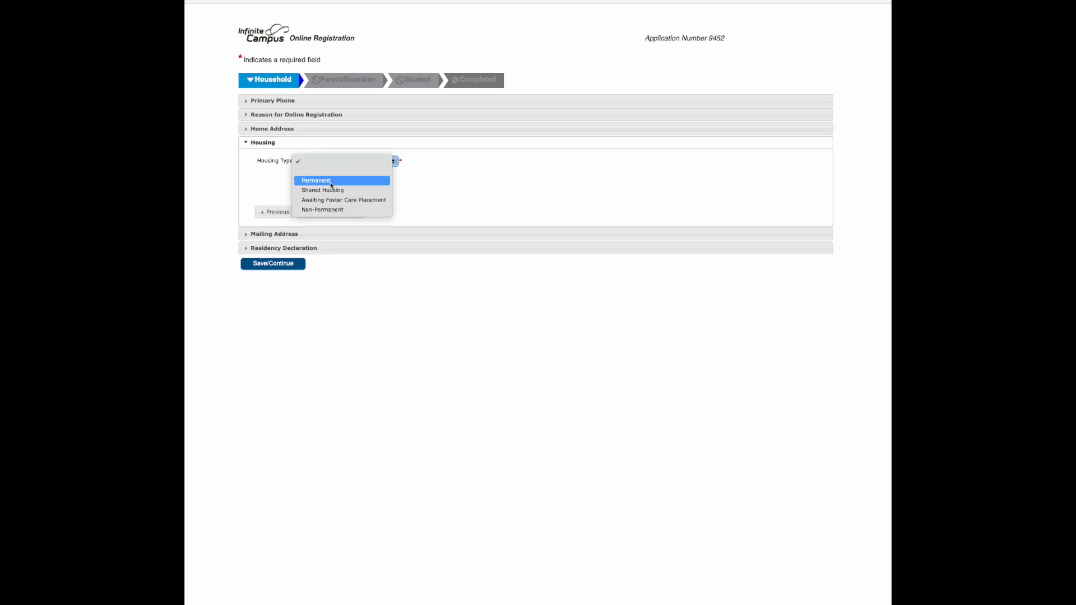
{"action": "left_click", "coordinate": [332, 181]}
{"action": "left_click", "coordinate": [405, 162]}
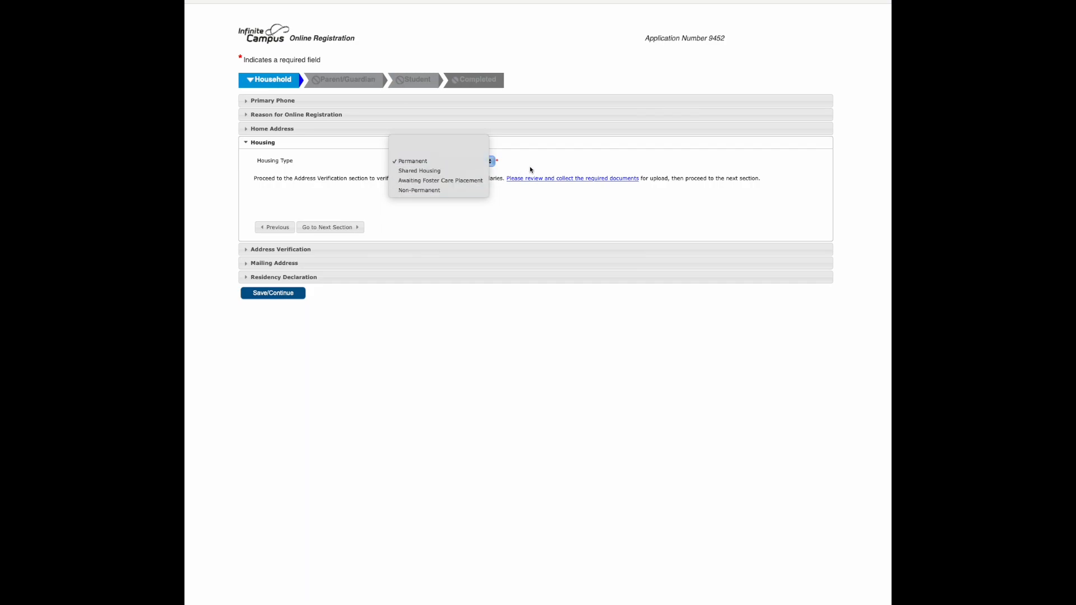
{"action": "left_click", "coordinate": [364, 172]}
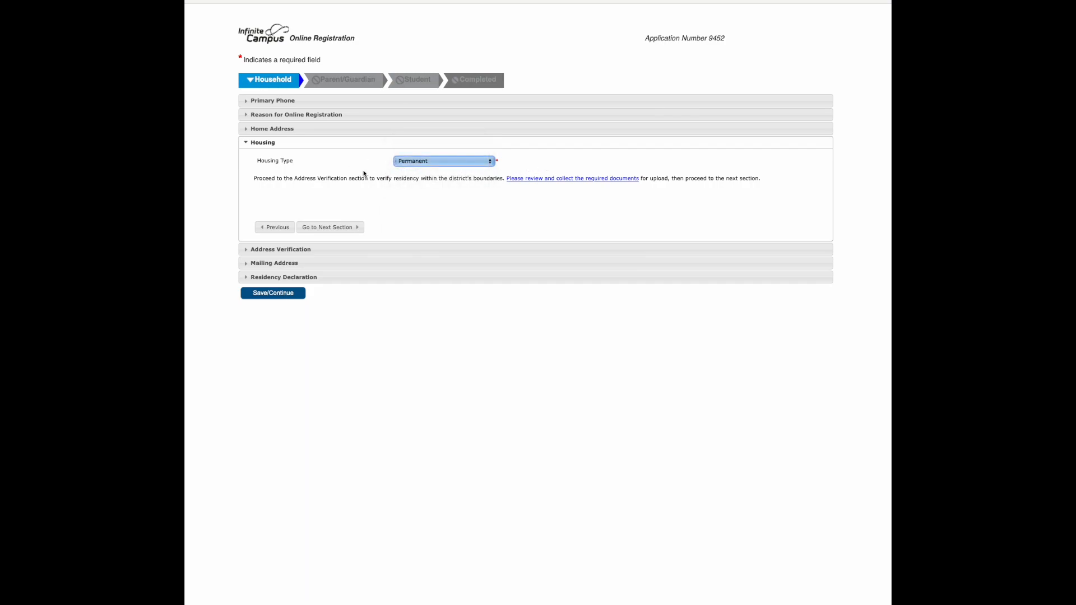
{"action": "left_click", "coordinate": [329, 227]}
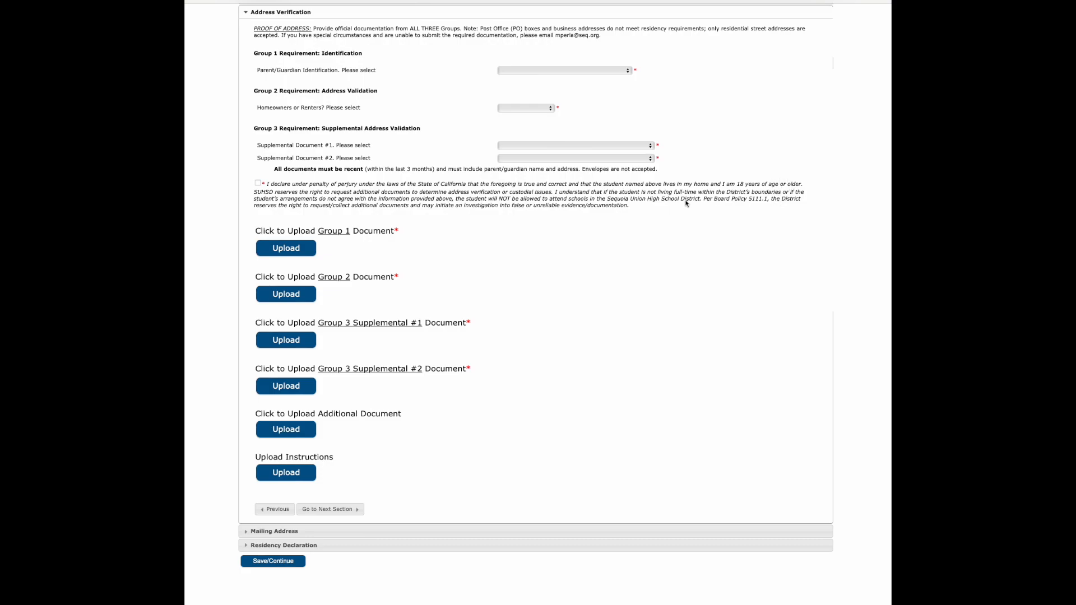
Set the parent identification to Valid Driver's License and the address validation to Renters with Current Lease: copy of full agreement
{"action": "left_click", "coordinate": [344, 71]}
{"action": "left_click", "coordinate": [556, 72]}
{"action": "left_click", "coordinate": [555, 71]}
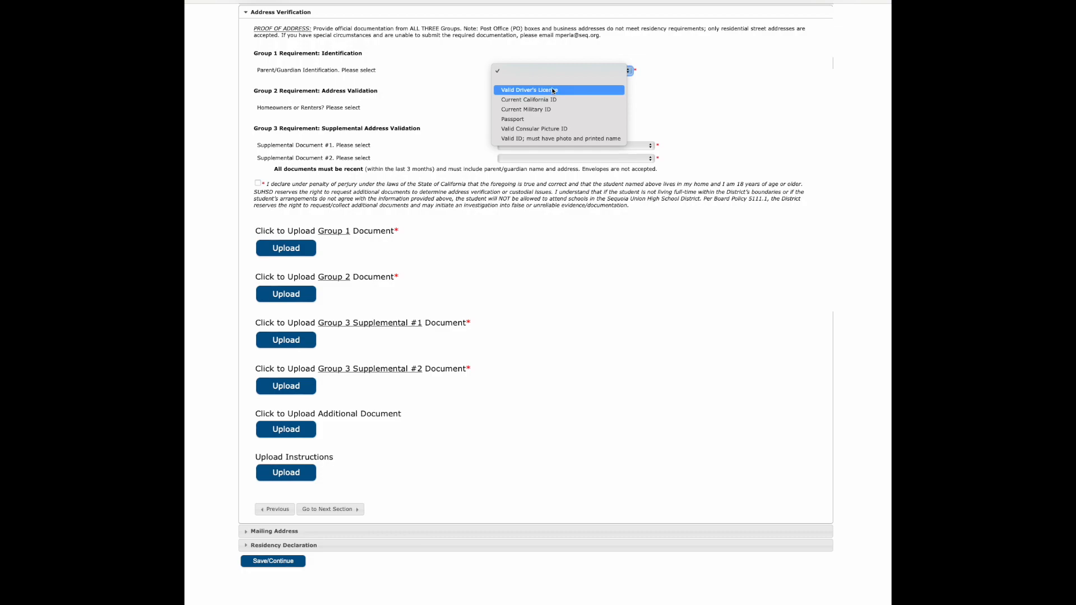
{"action": "left_click", "coordinate": [553, 90]}
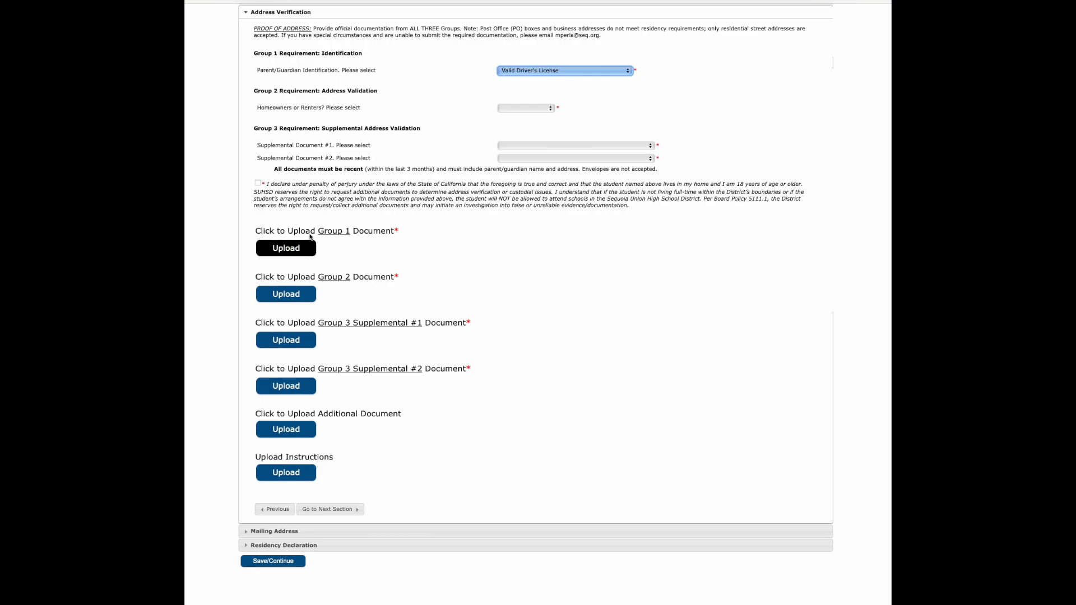
{"action": "left_click", "coordinate": [545, 108]}
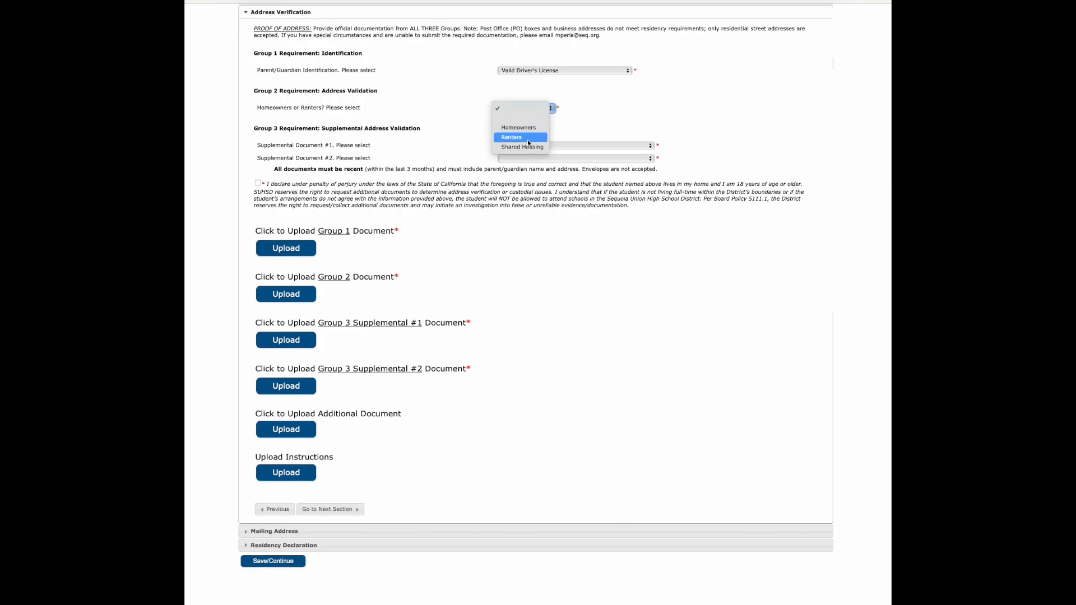
{"action": "left_click", "coordinate": [515, 137]}
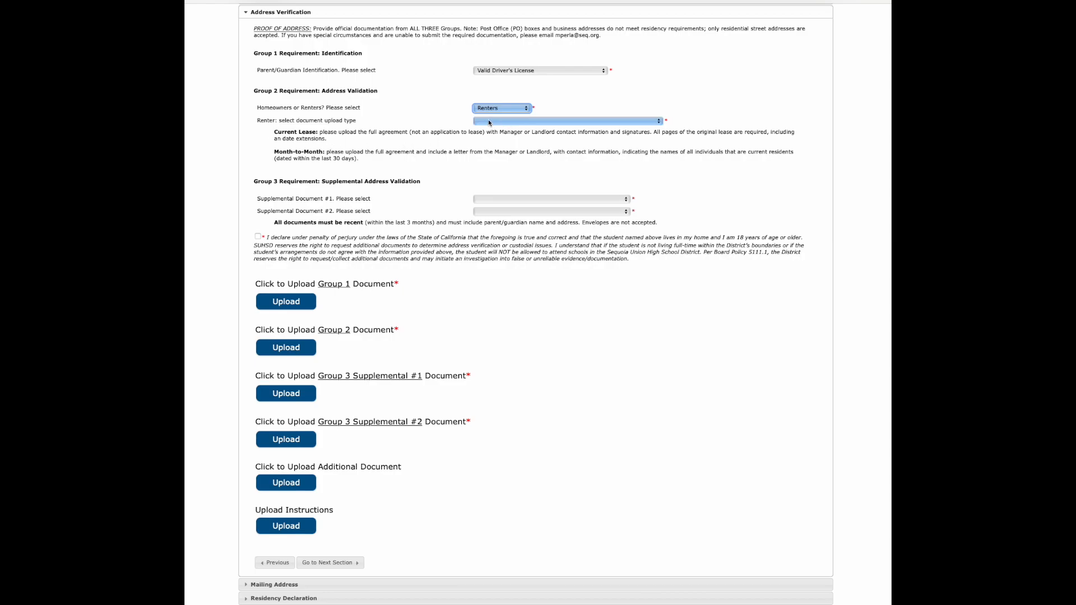
{"action": "left_click", "coordinate": [489, 123]}
{"action": "left_click", "coordinate": [516, 140]}
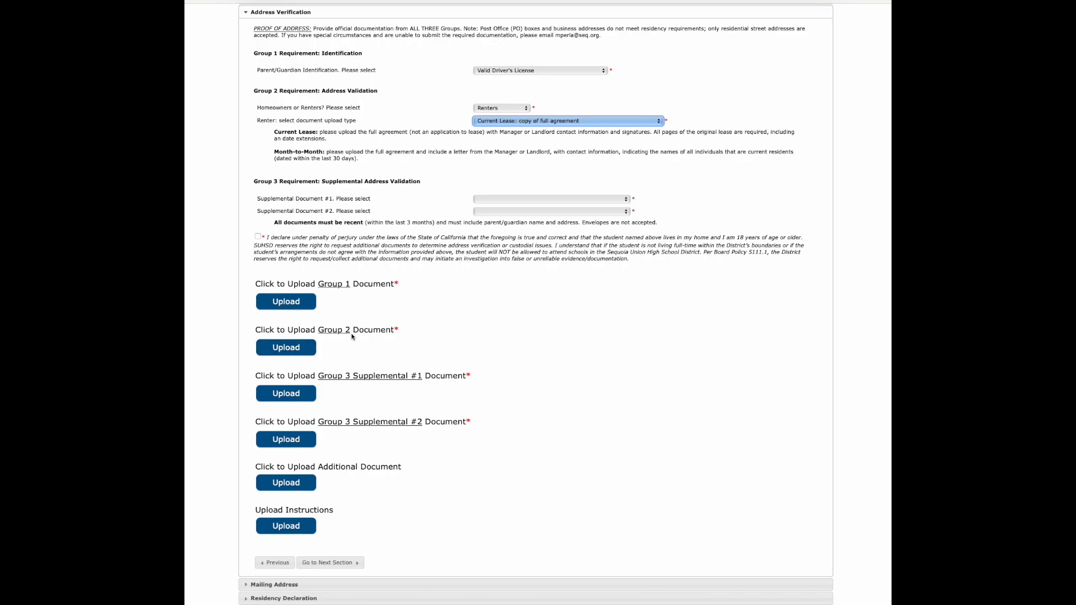
Set supplemental document #1 to Utility Bill: phone, internet, electricity, etc. and document #2 to DMV Vehicle Registration
{"action": "left_click", "coordinate": [489, 199]}
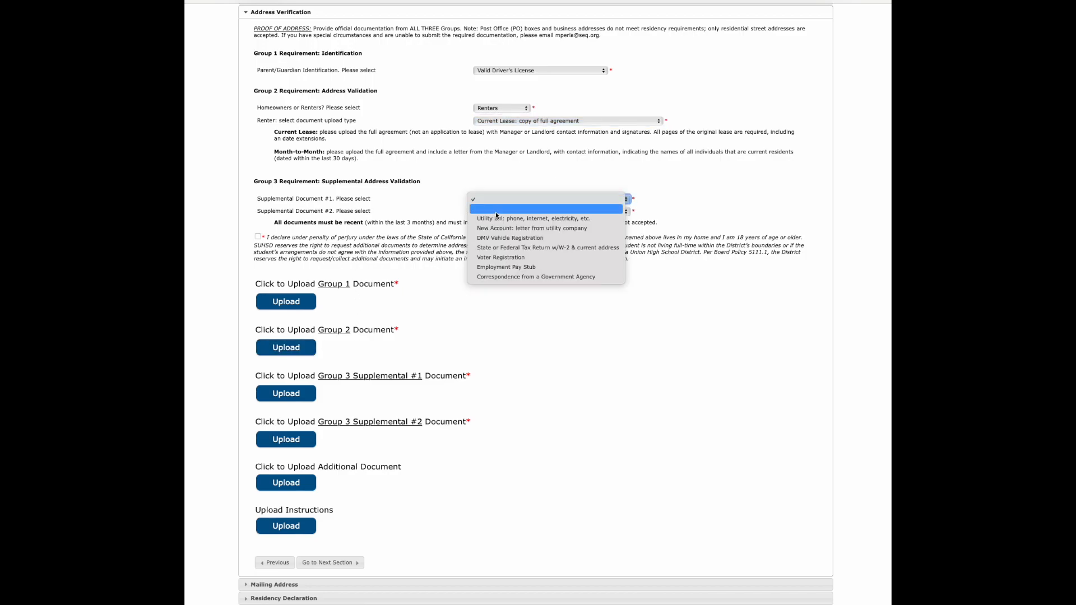
{"action": "left_click", "coordinate": [560, 219]}
{"action": "left_click", "coordinate": [511, 211]}
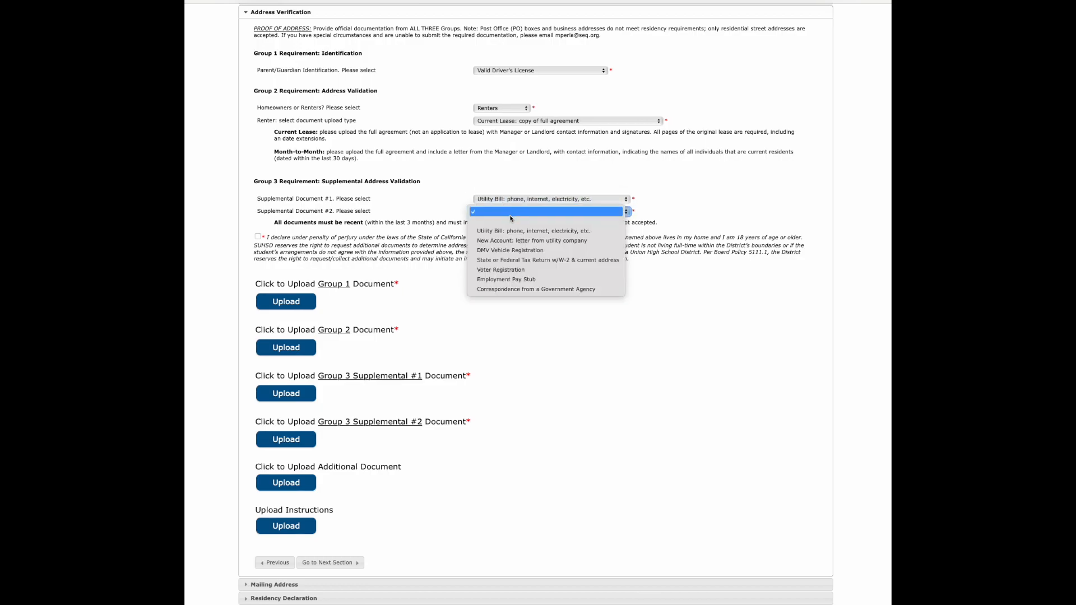
{"action": "left_click", "coordinate": [511, 250]}
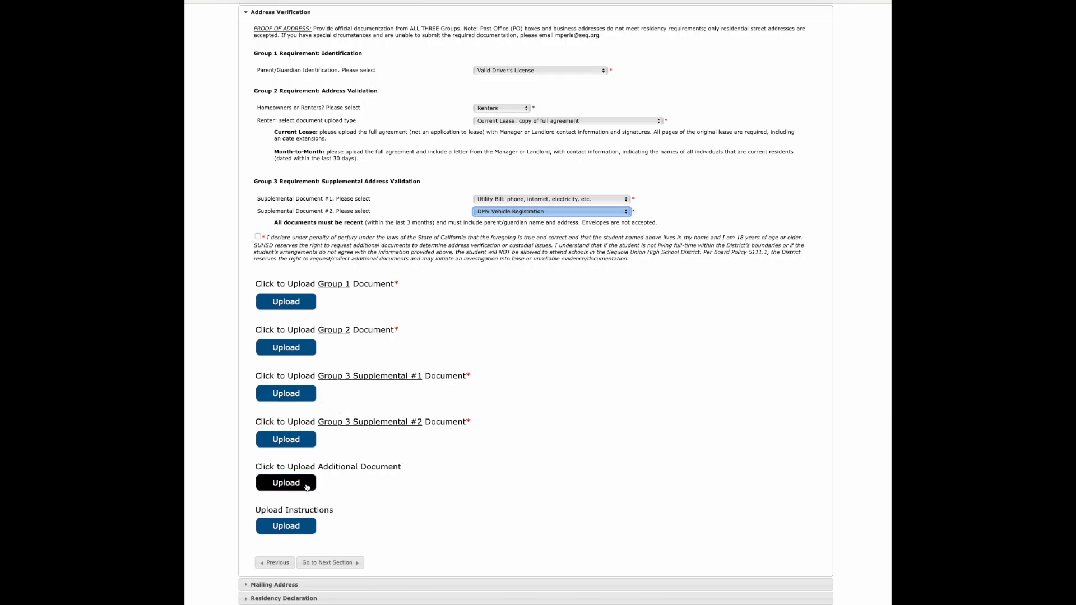
Accept the perjury declaration, upload Blank.png for the four required documents, and continue to Mailing Address
{"action": "scroll", "coordinate": [245, 423], "scroll_direction": "down", "scroll_amount": 2}
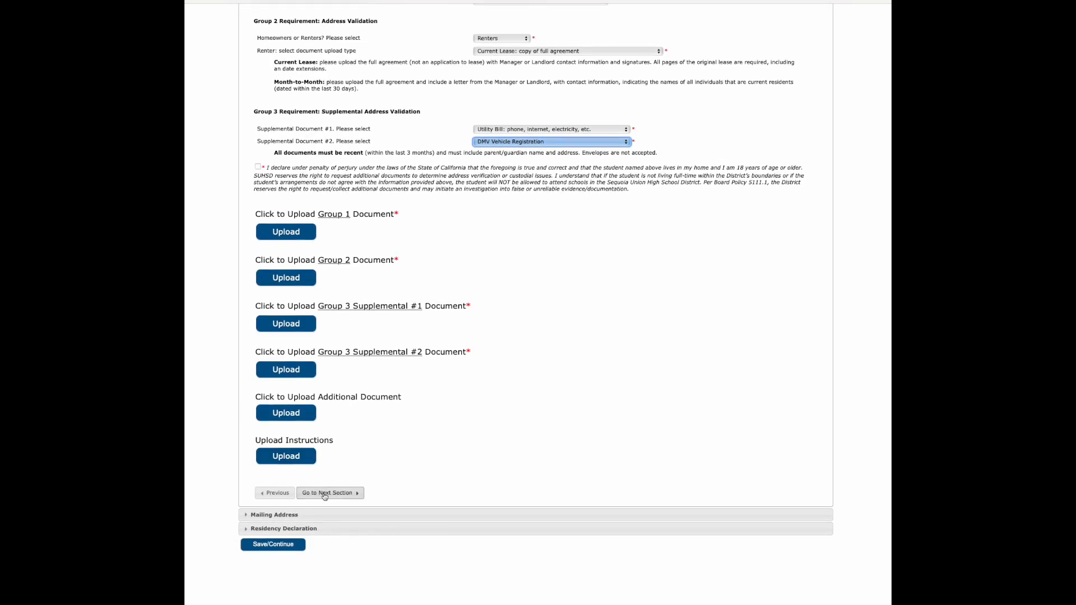
{"action": "left_click", "coordinate": [324, 494]}
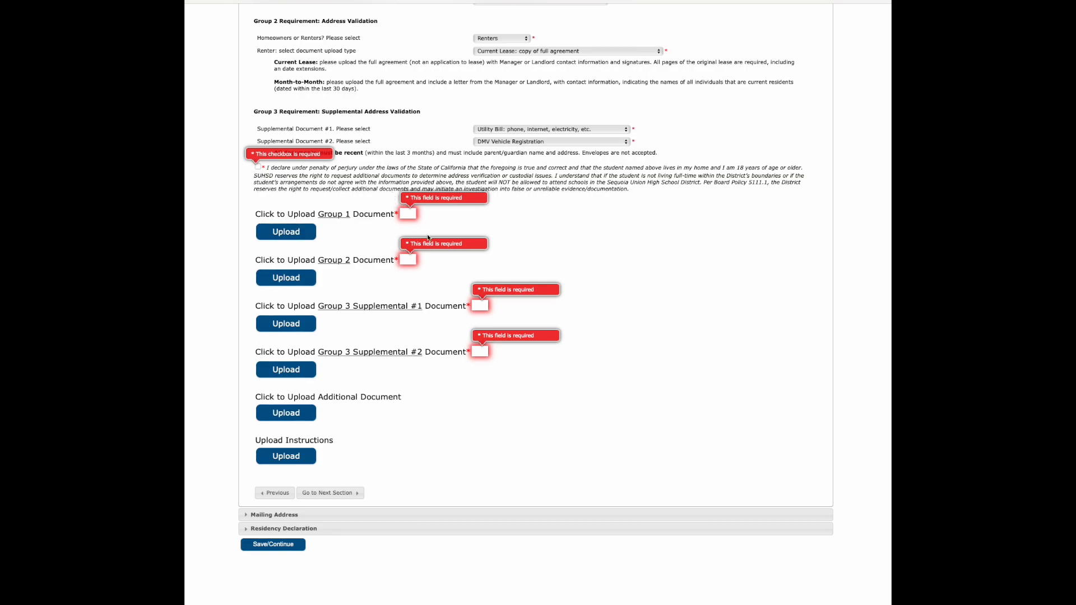
{"action": "left_click", "coordinate": [257, 167]}
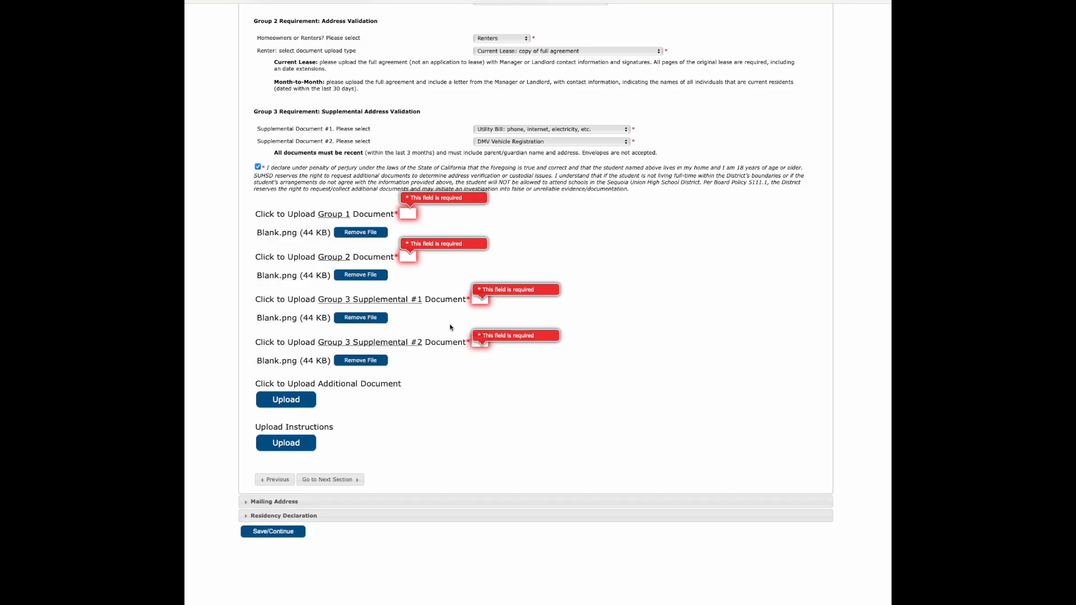
{"action": "left_click", "coordinate": [348, 482]}
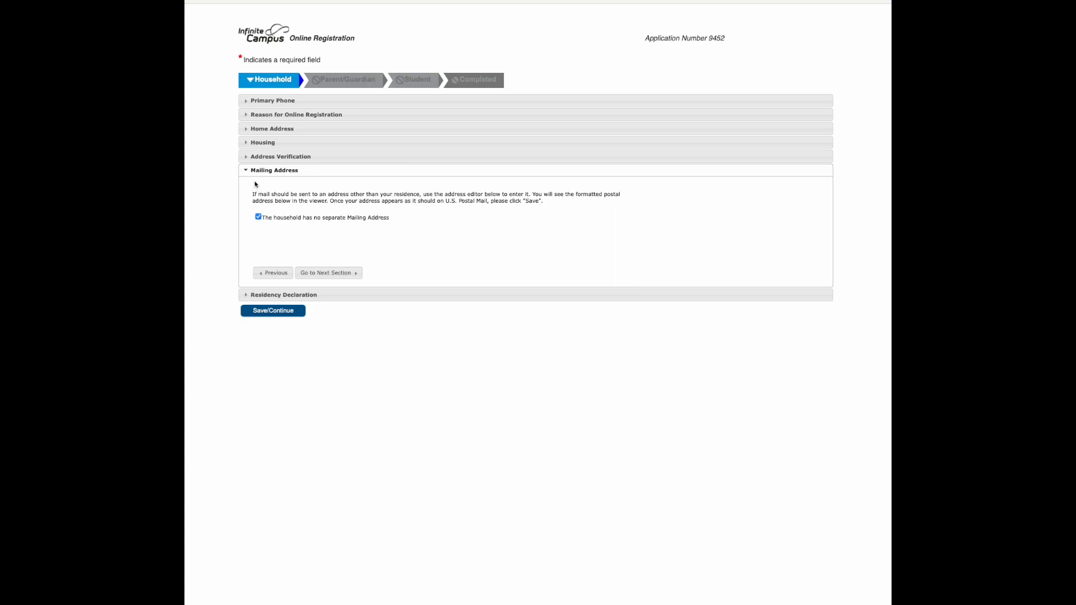
{"action": "left_click", "coordinate": [258, 218]}
{"action": "left_click", "coordinate": [315, 247]}
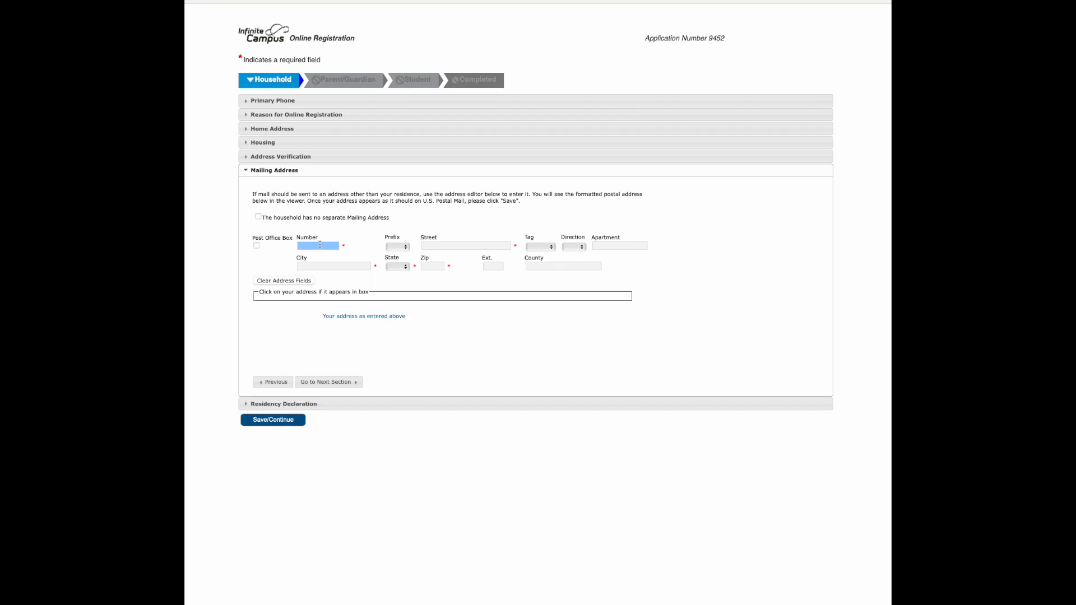
{"action": "left_click", "coordinate": [259, 217]}
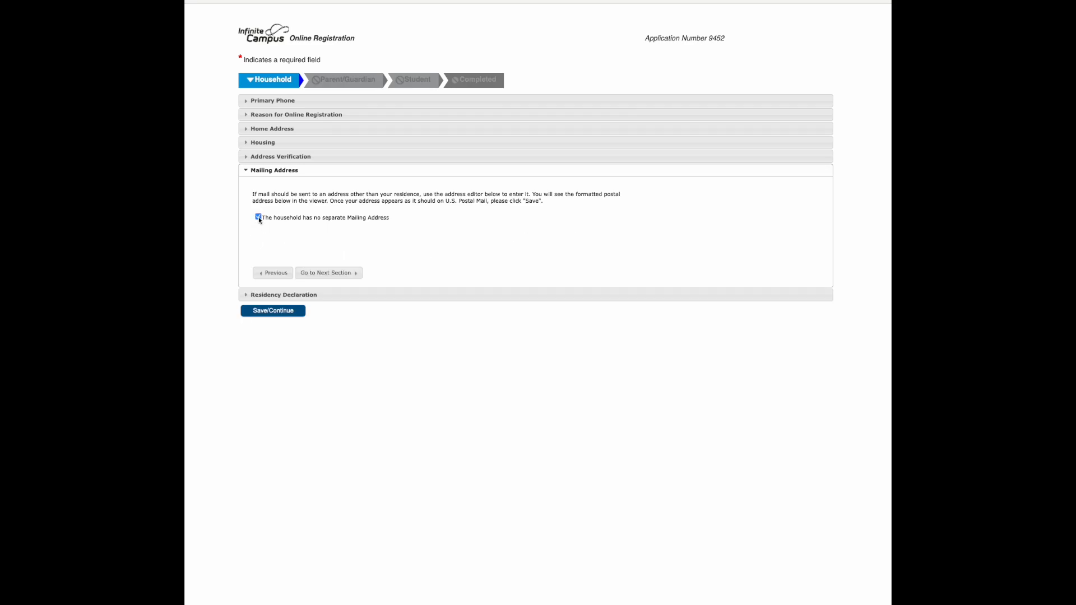
Continue to Residency Declaration, agree to all six statements and save the Household section
{"action": "left_click", "coordinate": [322, 274]}
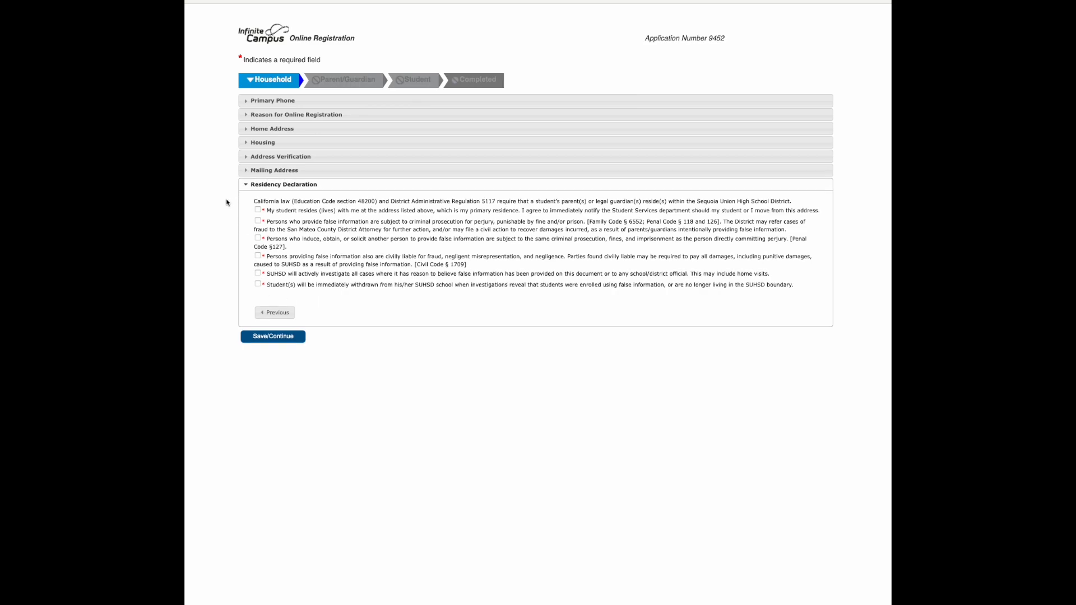
{"action": "left_click", "coordinate": [257, 210]}
{"action": "left_click", "coordinate": [258, 220]}
{"action": "left_click", "coordinate": [257, 238]}
{"action": "left_click", "coordinate": [257, 256]}
{"action": "left_click", "coordinate": [257, 273]}
{"action": "left_click", "coordinate": [258, 284]}
{"action": "left_click", "coordinate": [264, 338]}
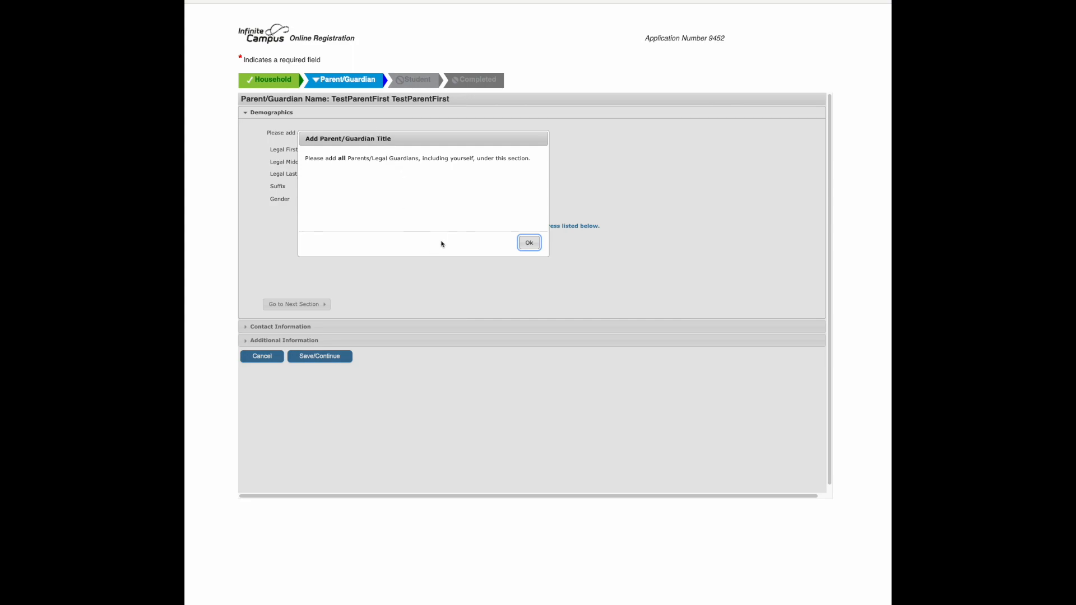
Dismiss the parent/guardian notice, set the first parent's gender to Male and continue to Contact Information
{"action": "right_click", "coordinate": [529, 245]}
{"action": "left_click", "coordinate": [529, 244]}
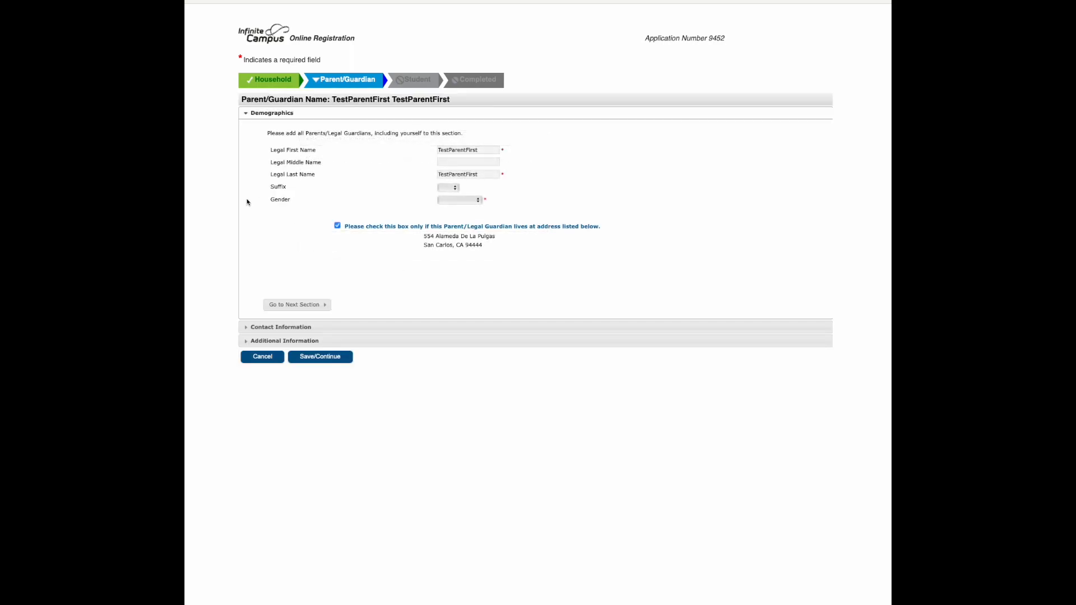
{"action": "double_click", "coordinate": [460, 151]}
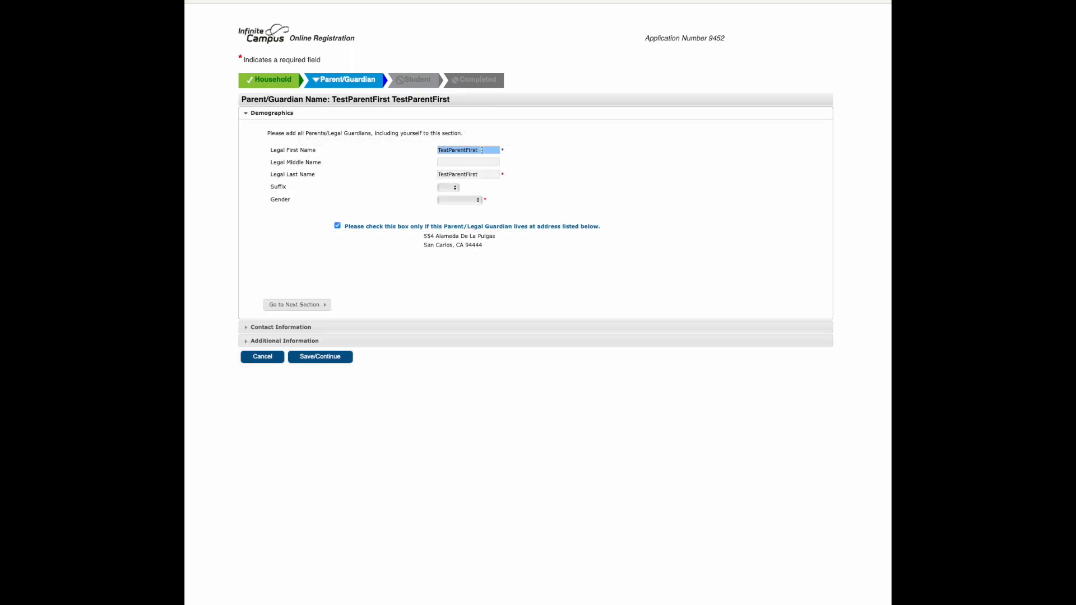
{"action": "key", "text": "Tab"}
{"action": "key", "text": "Tab"}
{"action": "left_click", "coordinate": [465, 200]}
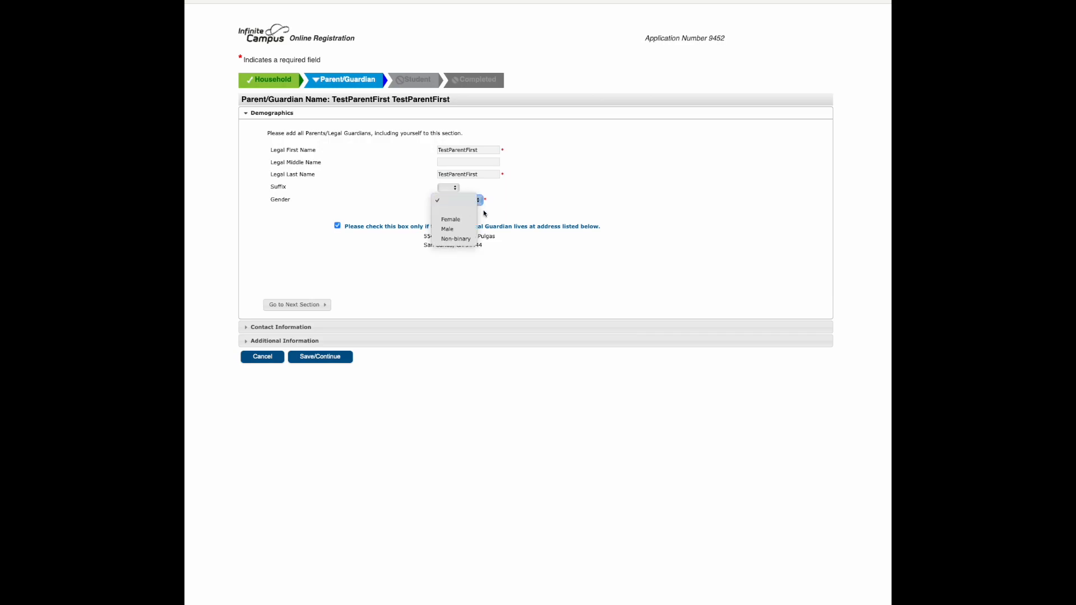
{"action": "left_click", "coordinate": [460, 229]}
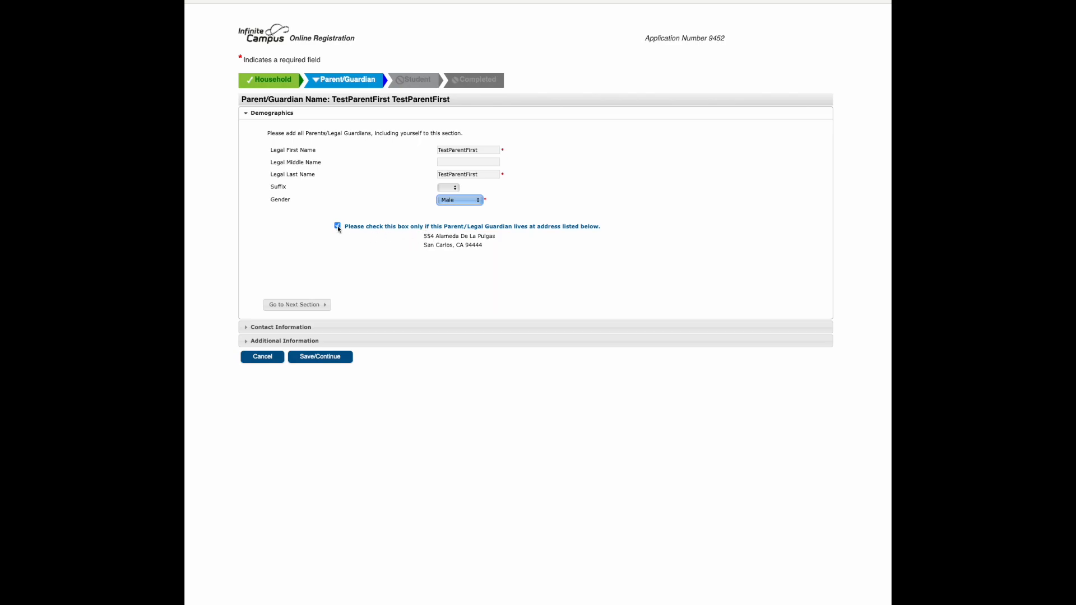
{"action": "left_click", "coordinate": [312, 304]}
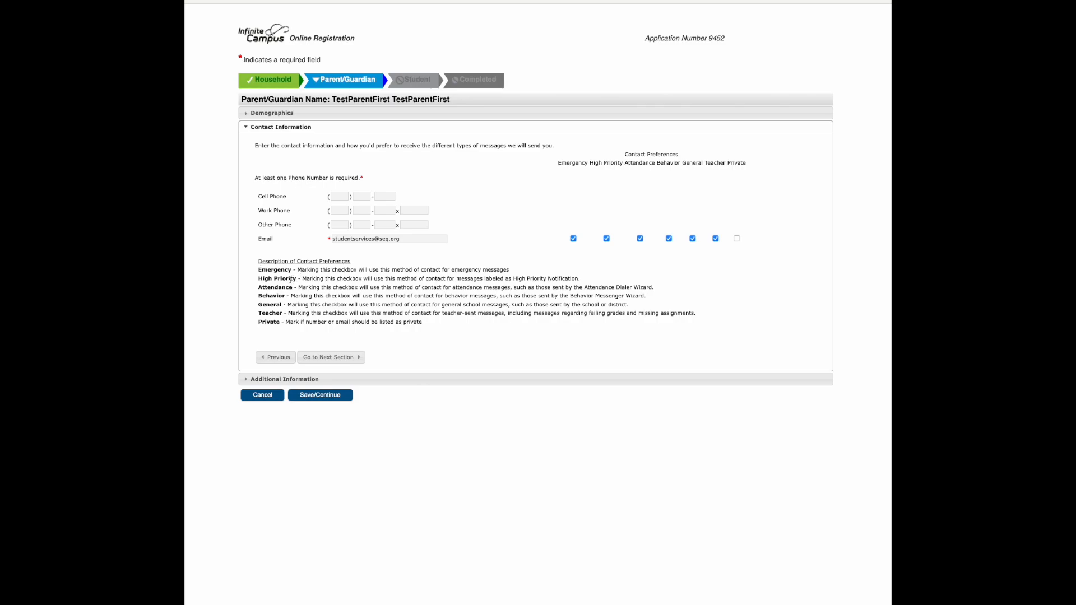
Review the contact preference descriptions, fill in the first parent's cell phone number and continue to Additional Information
{"action": "left_click_drag", "start_coordinate": [435, 324], "coordinate": [258, 270]}
{"action": "left_click", "coordinate": [568, 232]}
{"action": "left_click", "coordinate": [321, 358]}
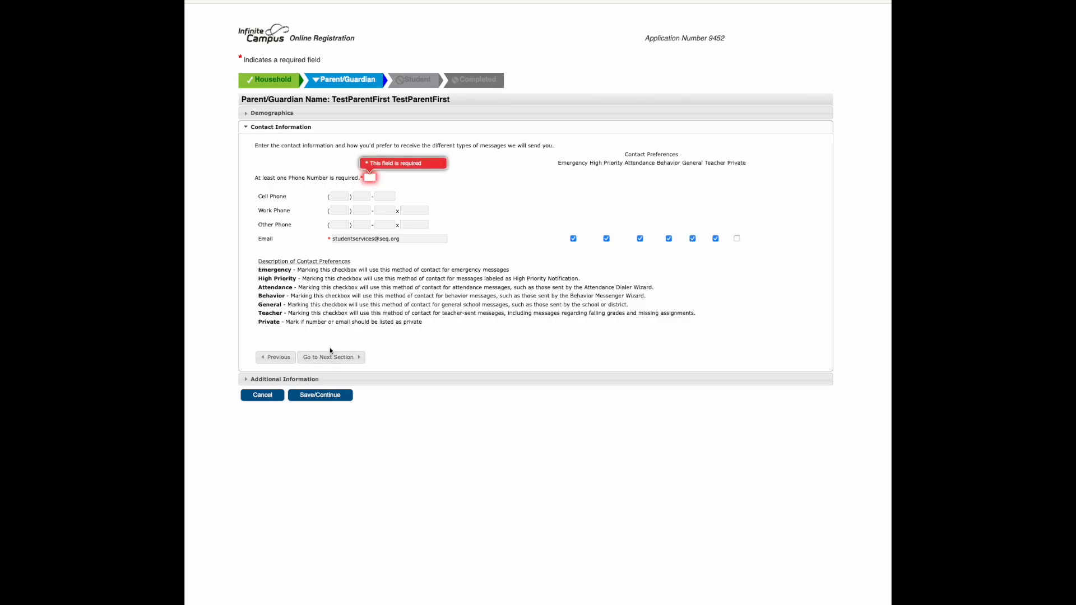
{"action": "left_click", "coordinate": [339, 197]}
{"action": "type", "text": "650) 711-111"}
{"action": "left_click", "coordinate": [323, 359]}
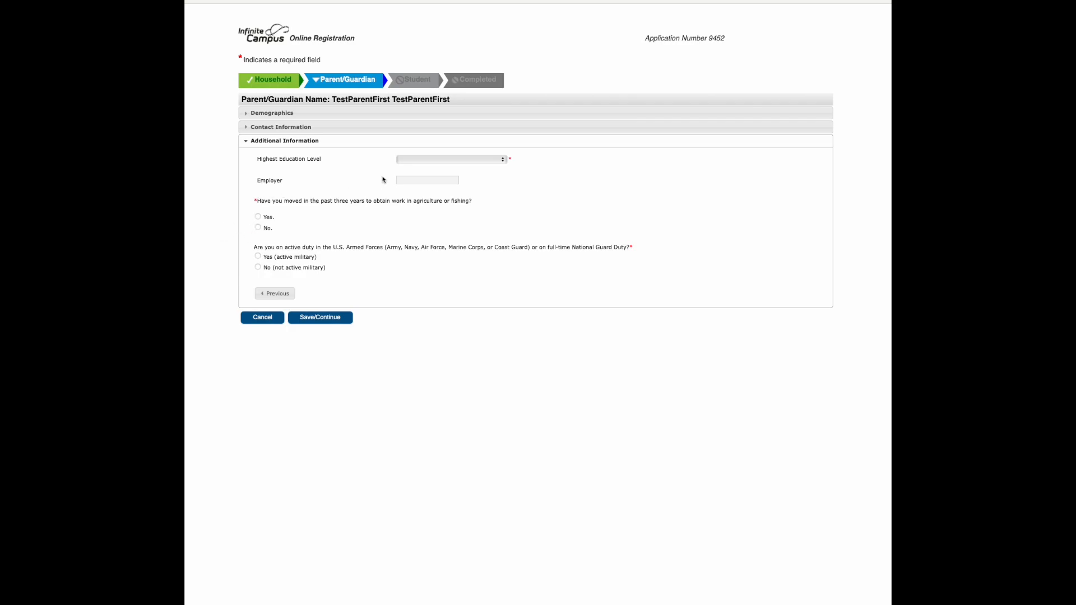
Set education to Some College or Associate's Degree, answer No to the agriculture/fishing move and active military questions, and save the first parent
{"action": "left_click", "coordinate": [423, 160]}
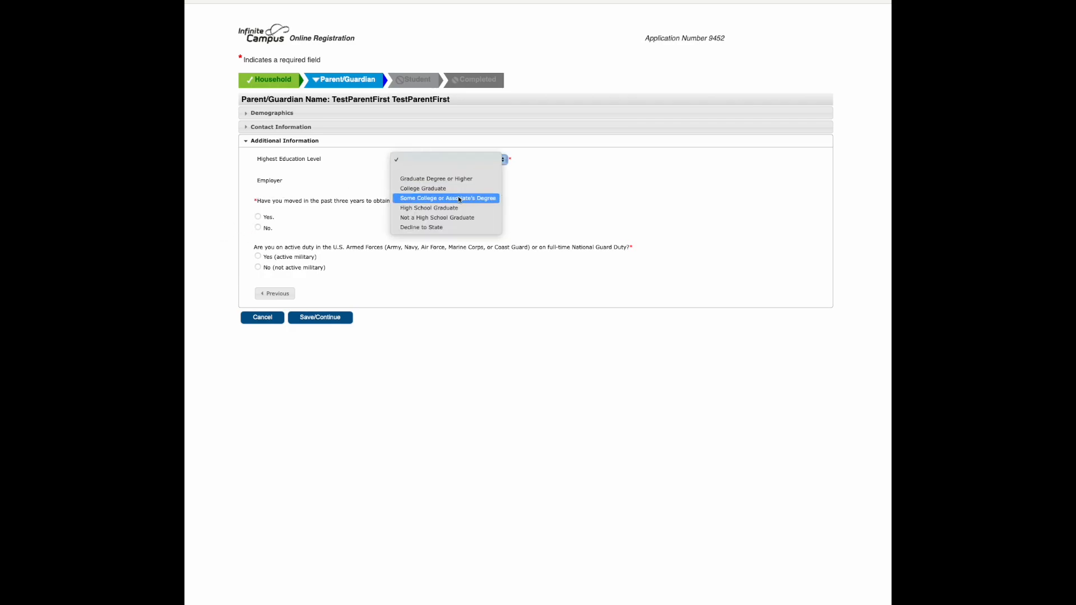
{"action": "left_click", "coordinate": [458, 197]}
{"action": "left_click", "coordinate": [424, 179]}
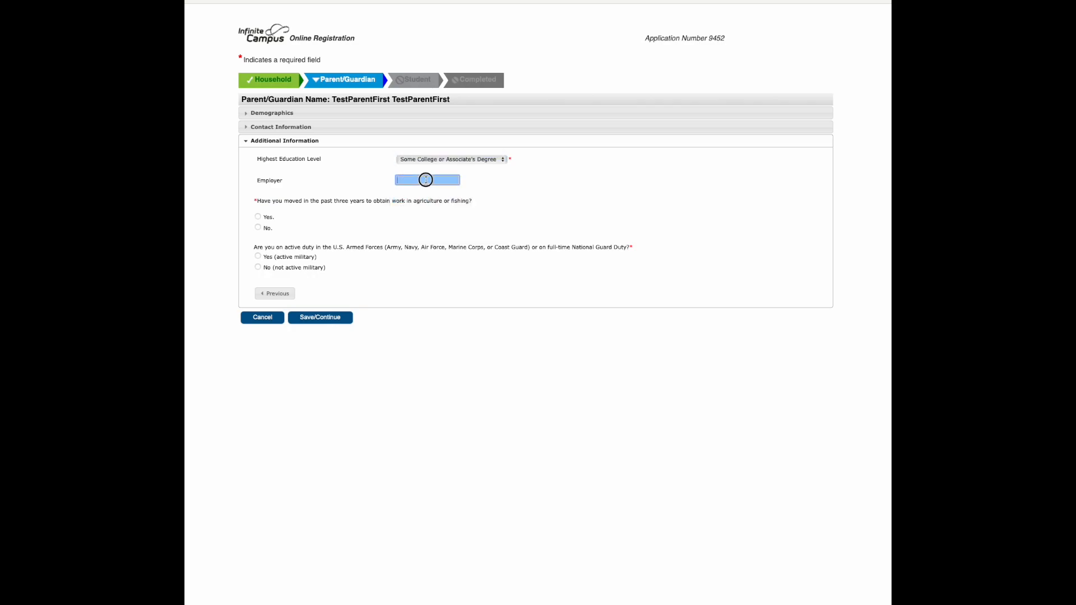
{"action": "left_click", "coordinate": [258, 228]}
{"action": "left_click", "coordinate": [258, 267]}
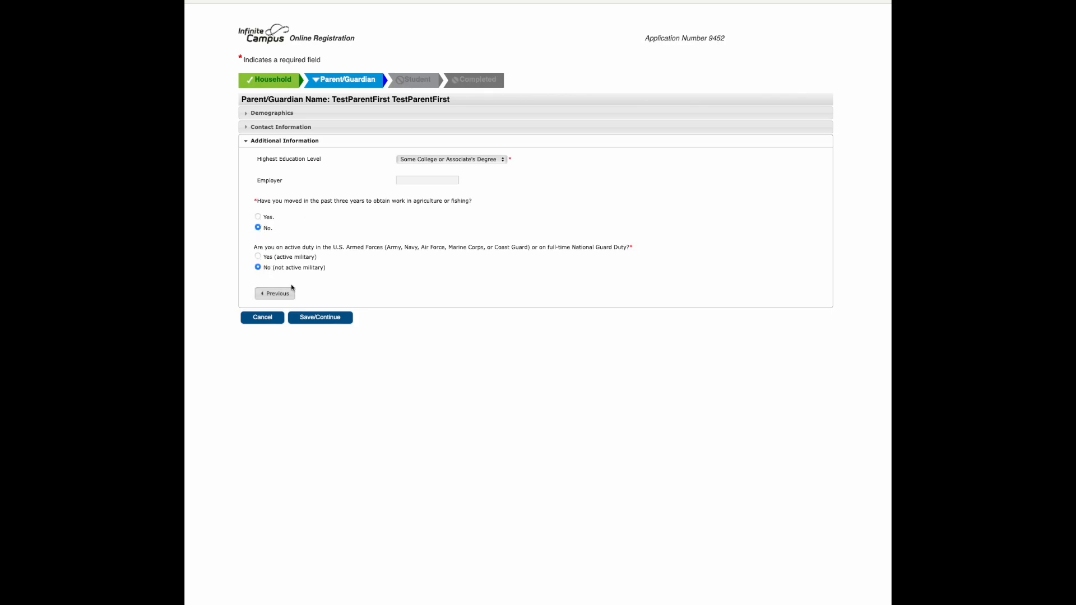
{"action": "left_click", "coordinate": [320, 318]}
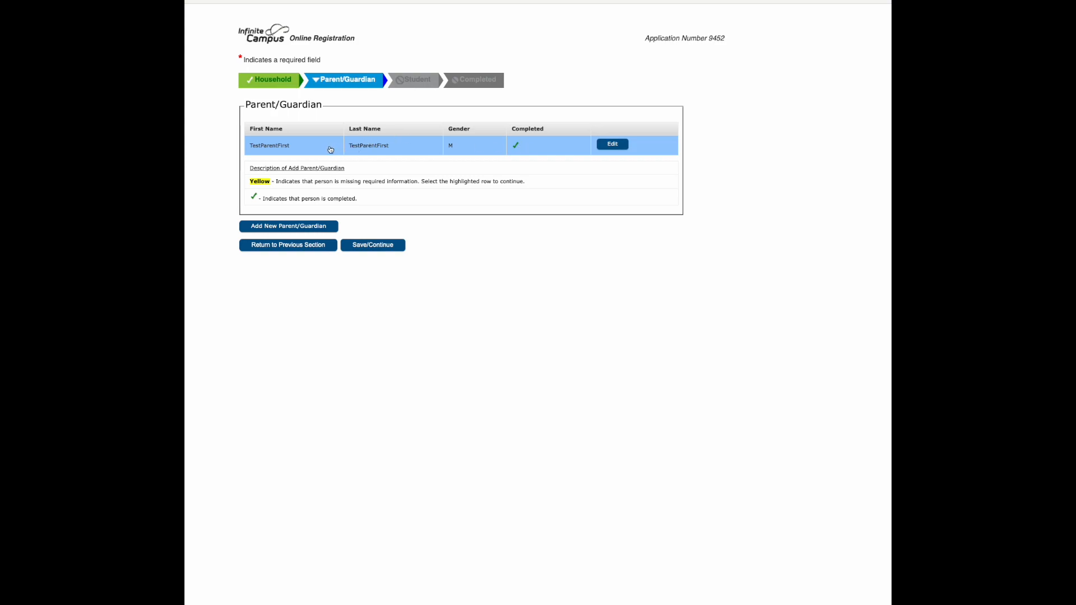
Add a new parent/guardian, filling in the legal first and last names and setting the gender to Female
{"action": "left_click", "coordinate": [278, 229]}
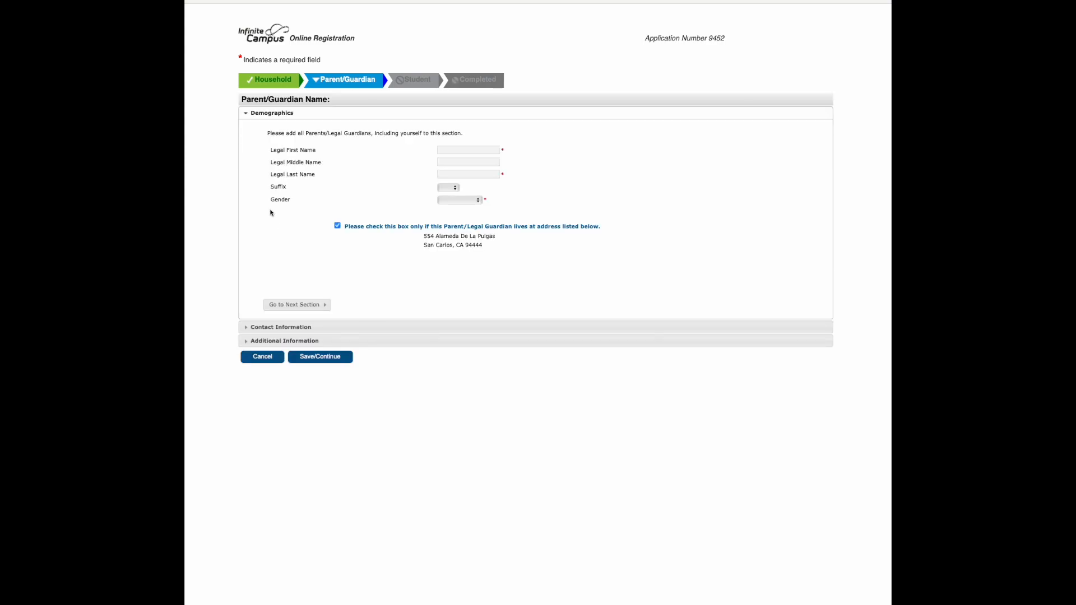
{"action": "left_click", "coordinate": [463, 148]}
{"action": "type", "text": "Parent2"}
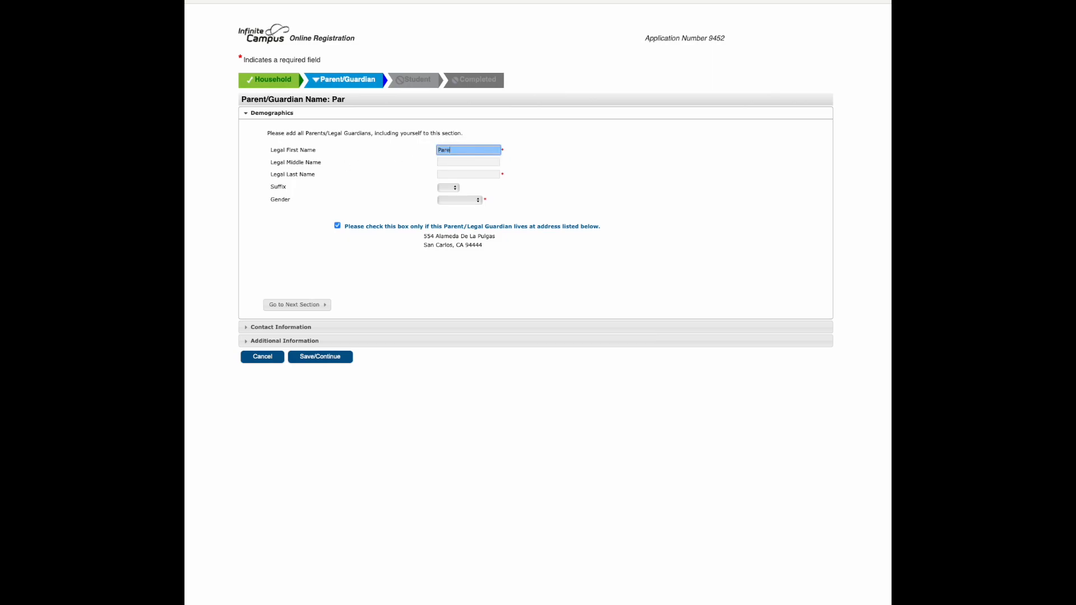
{"action": "key", "text": "Tab"}
{"action": "key", "text": "Tab"}
{"action": "type", "text": "Paren"}
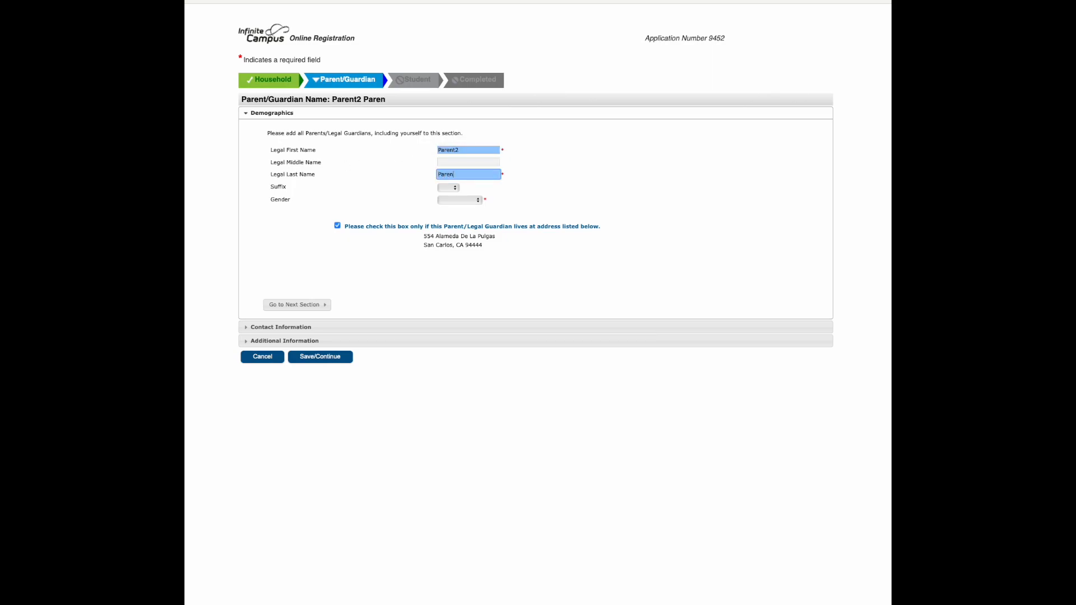
{"action": "left_click", "coordinate": [462, 199]}
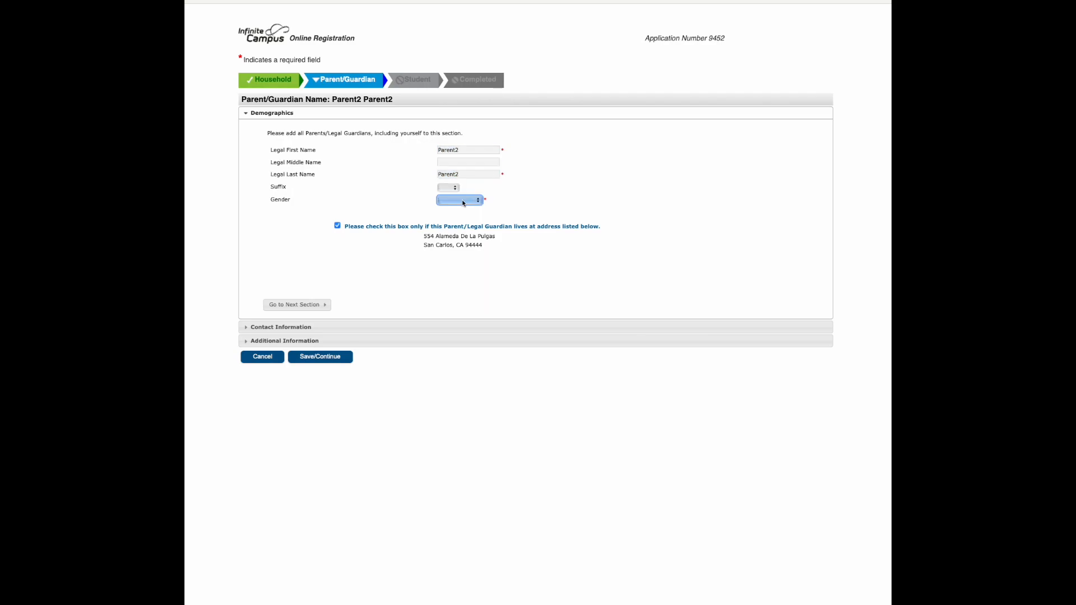
{"action": "left_click", "coordinate": [454, 220]}
Mark the second parent as not living at the listed address and fill in their separate street address, city, state and ZIP code
{"action": "left_click", "coordinate": [336, 225]}
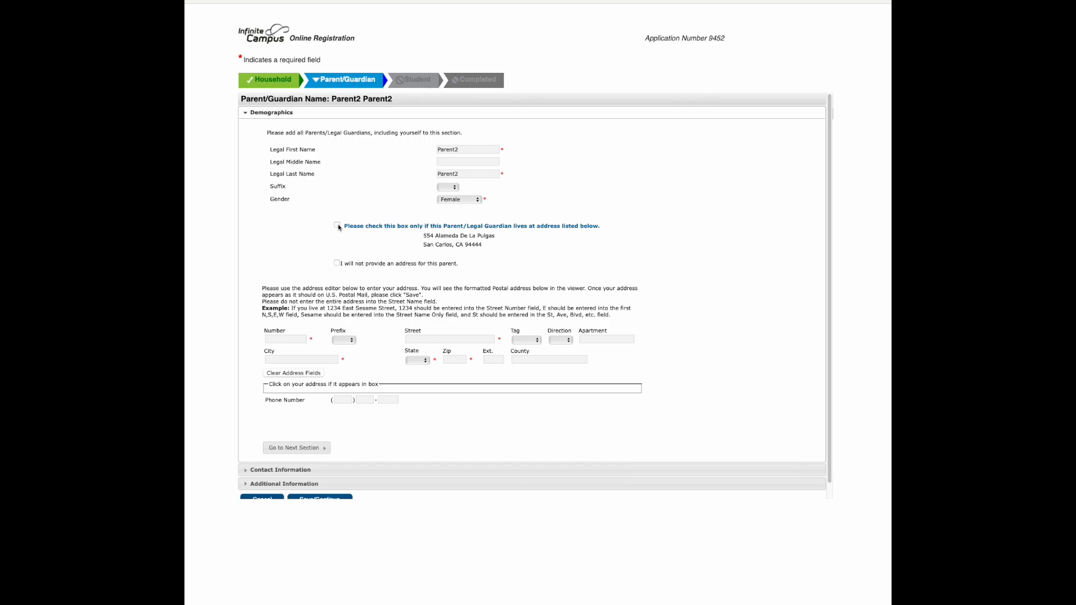
{"action": "left_click", "coordinate": [291, 339]}
{"action": "type", "text": "6657"}
{"action": "key", "text": "Tab"}
{"action": "type", "text": "Mystree"}
{"action": "left_click", "coordinate": [288, 358]}
{"action": "type", "text": "Hayward"}
{"action": "left_click", "coordinate": [417, 360]}
{"action": "left_click", "coordinate": [414, 412]}
{"action": "left_click", "coordinate": [455, 360]}
{"action": "type", "text": "95555"}
Fill in the phone number for the second parent's separate address and continue to Contact Information
{"action": "left_click", "coordinate": [342, 400]}
{"action": "left_click", "coordinate": [343, 400]}
{"action": "type", "text": "650"}
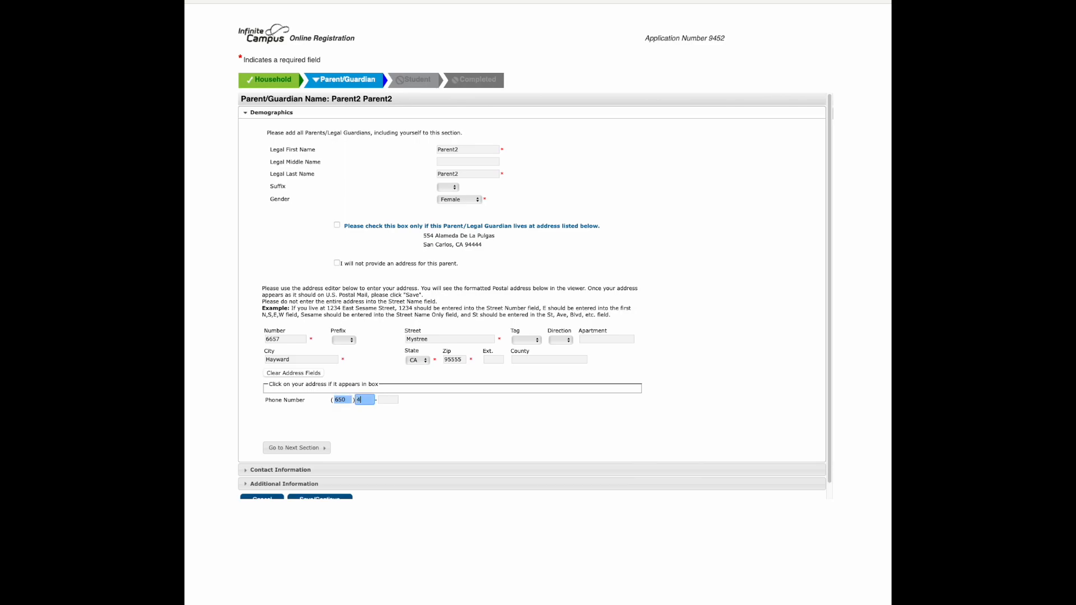
{"action": "key", "text": "Tab"}
{"action": "key", "text": "Escape"}
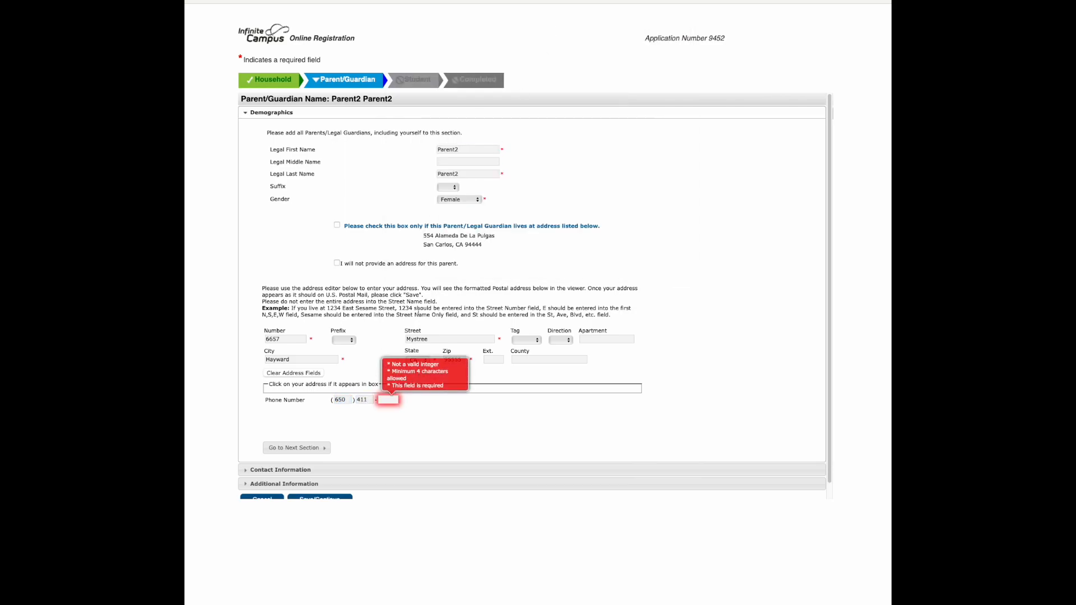
{"action": "left_click", "coordinate": [390, 400]}
{"action": "type", "text": "1111"}
{"action": "left_click", "coordinate": [281, 447]}
Fill in the second parent's cell phone number and email, and continue to Additional Information
{"action": "left_click", "coordinate": [338, 195]}
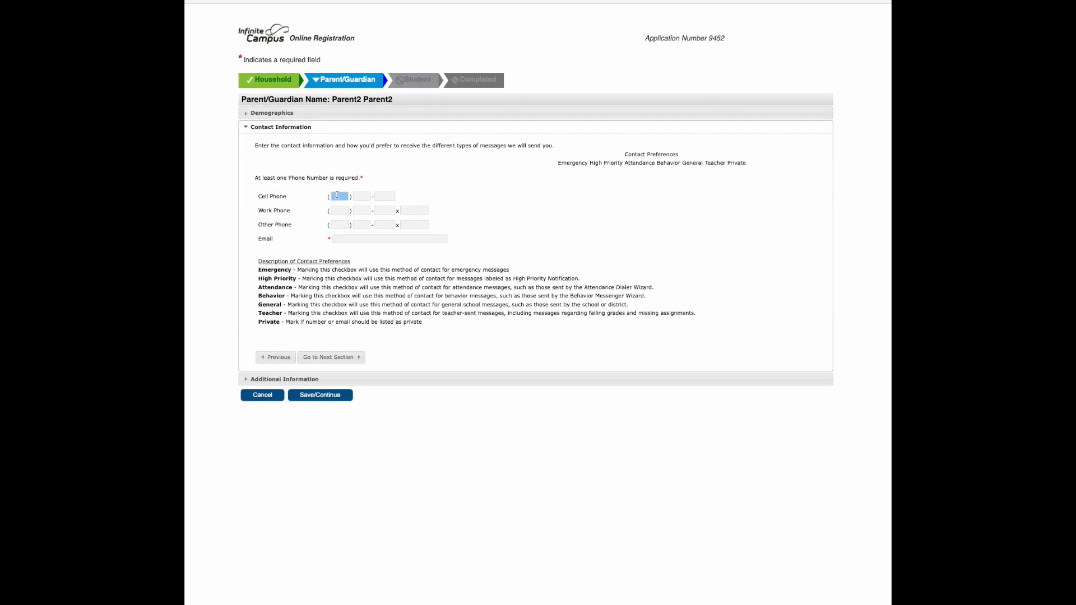
{"action": "left_click", "coordinate": [370, 240]}
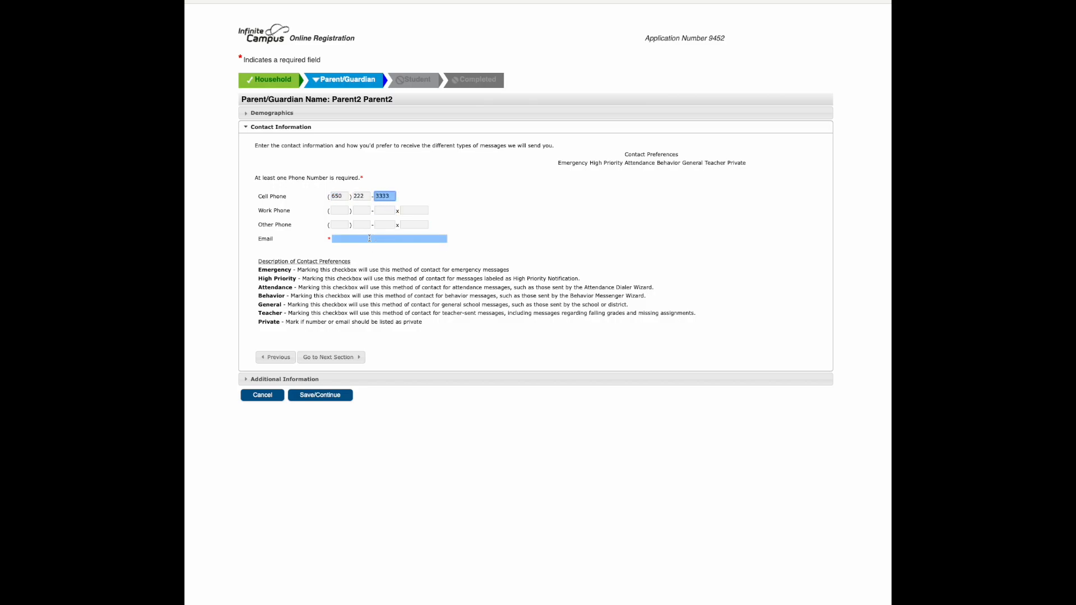
{"action": "left_click", "coordinate": [390, 237]}
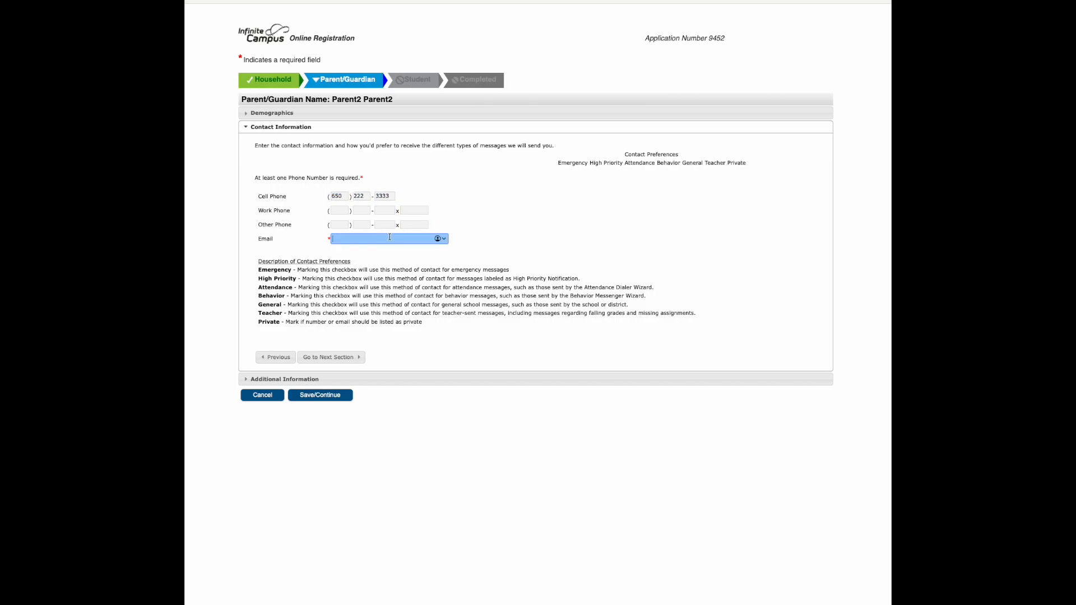
{"action": "type", "text": "email@email.com"}
{"action": "left_click", "coordinate": [337, 358]}
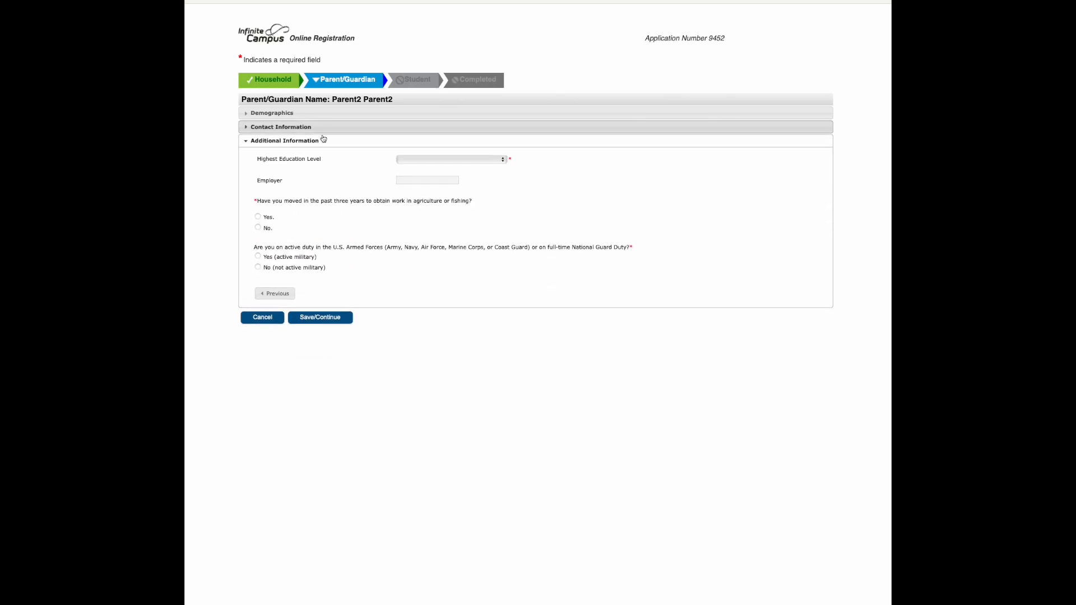
Set the second parent's education to College Graduate, answer No to the agriculture/fishing and active military questions, and save through to the Student section
{"action": "left_click", "coordinate": [418, 159]}
{"action": "left_click", "coordinate": [423, 190]}
{"action": "left_click", "coordinate": [258, 227]}
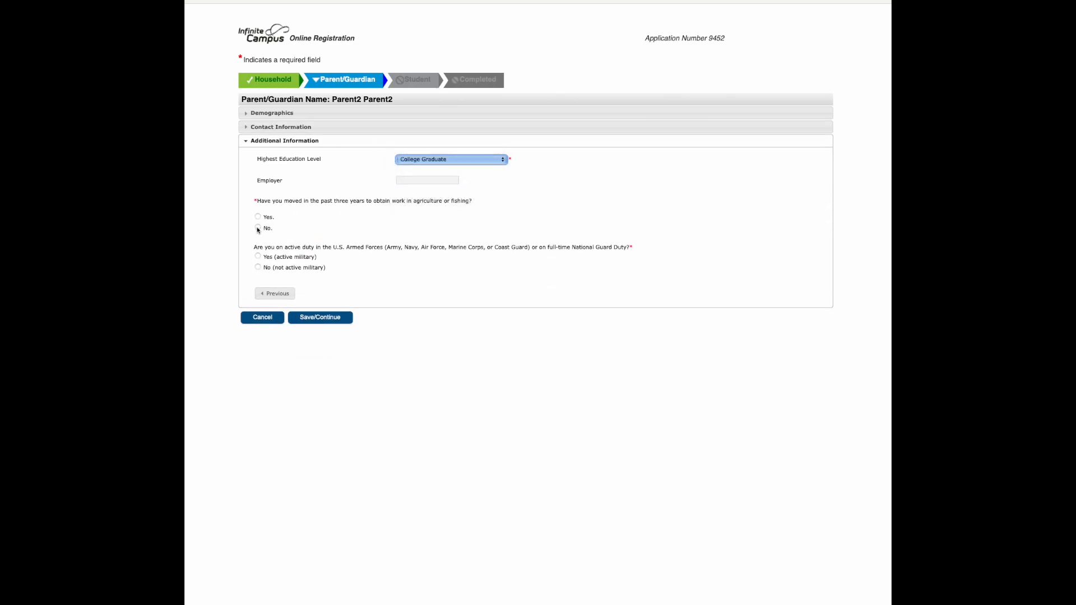
{"action": "left_click", "coordinate": [258, 266]}
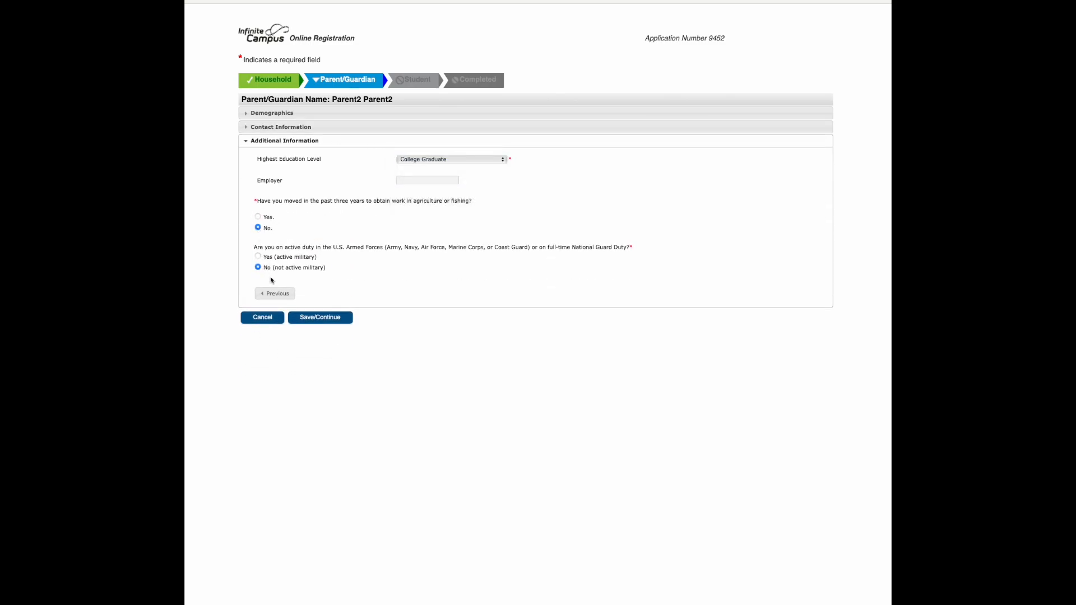
{"action": "left_click", "coordinate": [329, 316]}
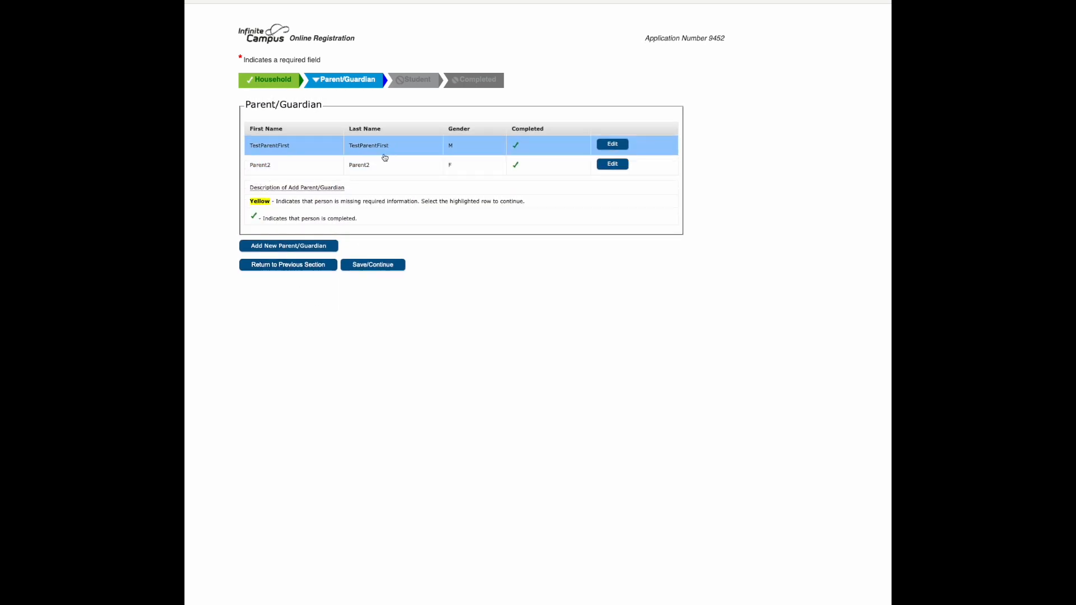
{"action": "left_click", "coordinate": [375, 266]}
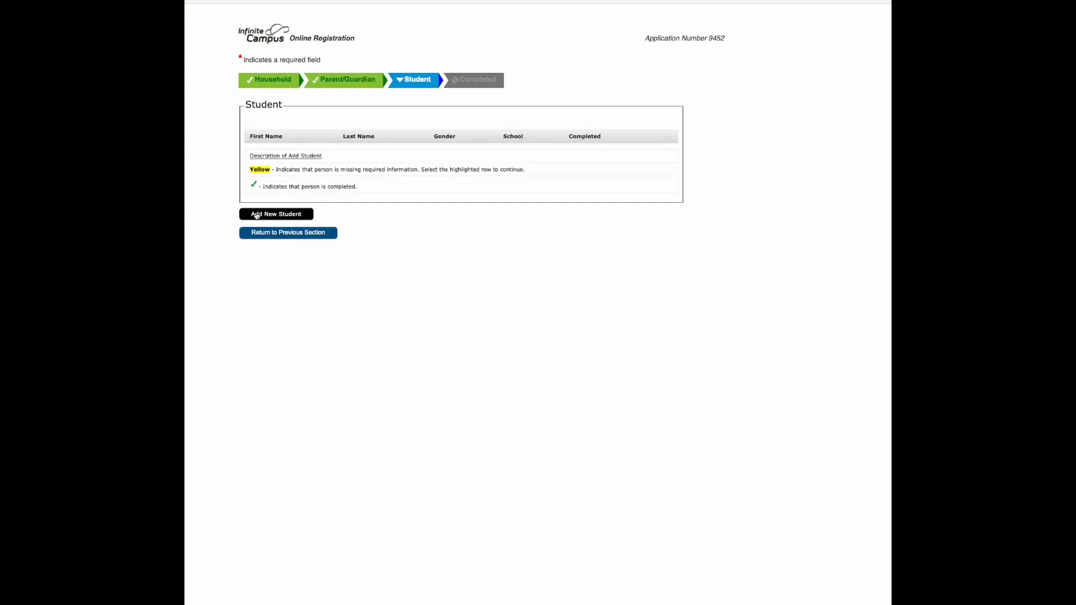
Add a new student and fill in the legal first and last names
{"action": "left_click", "coordinate": [269, 215]}
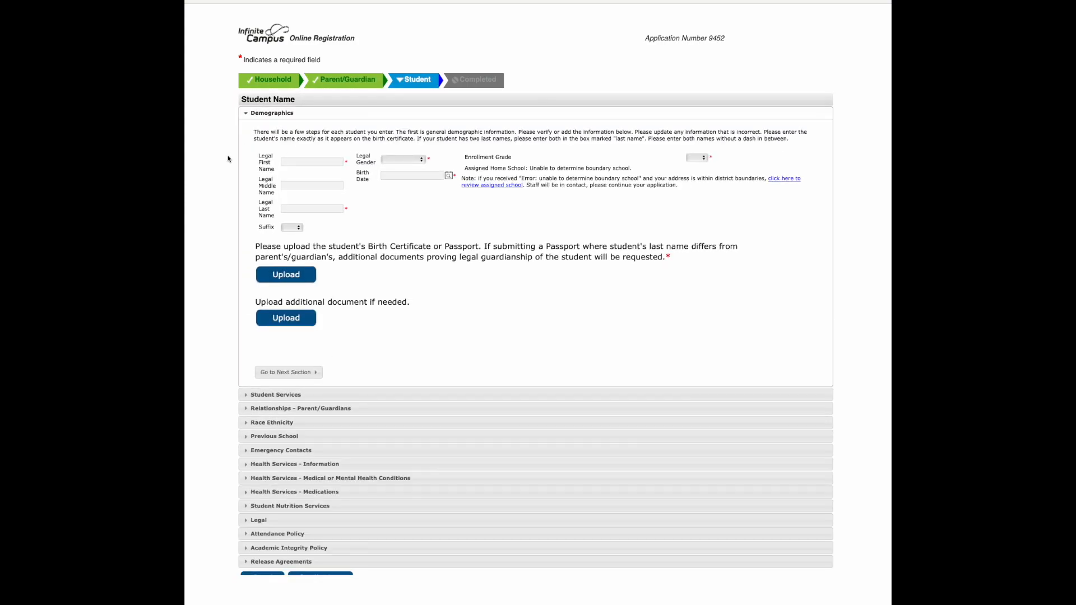
{"action": "left_click", "coordinate": [295, 163]}
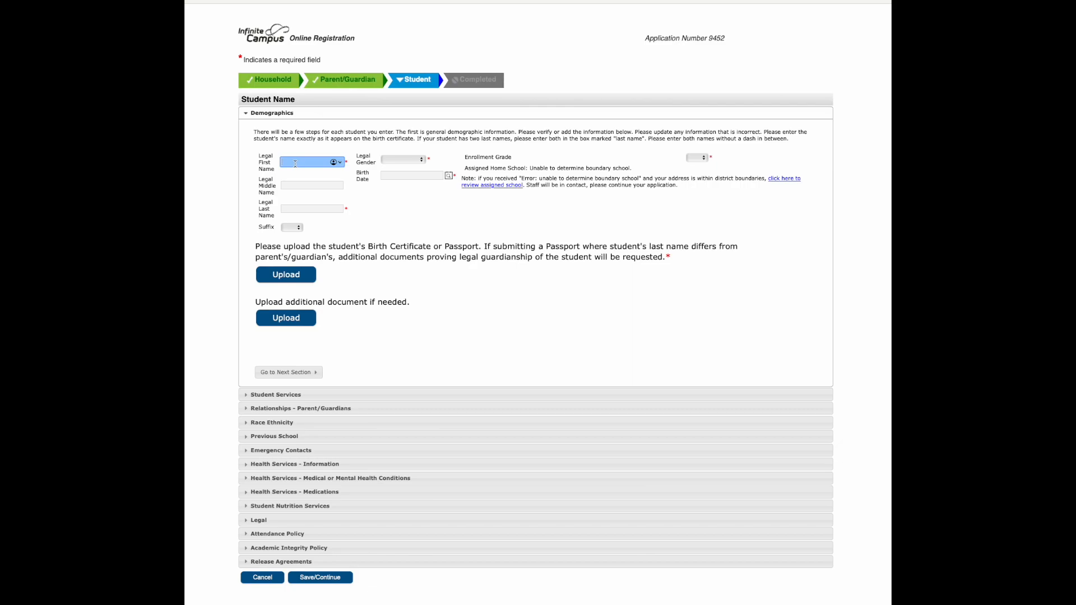
{"action": "type", "text": "StudentTest"}
{"action": "key", "text": "Tab"}
{"action": "key", "text": "Tab"}
{"action": "key", "text": "Tab"}
{"action": "key", "text": "shift+Tab"}
{"action": "type", "text": "StudentTest"}
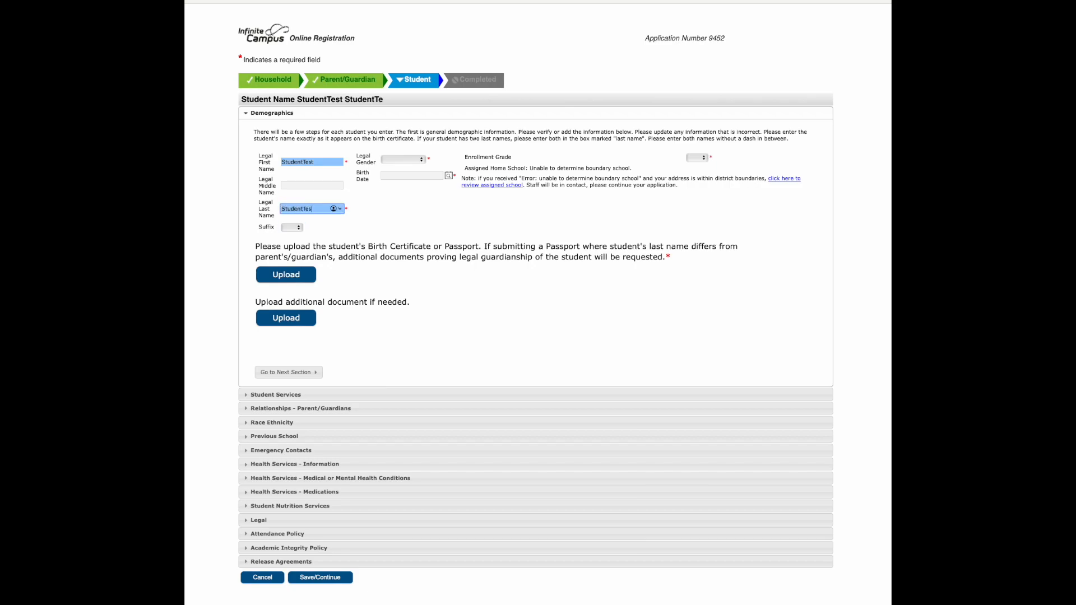
Set the student's legal gender to Male, enter the birth date, and set the enrollment grade to 09
{"action": "left_click", "coordinate": [402, 161]}
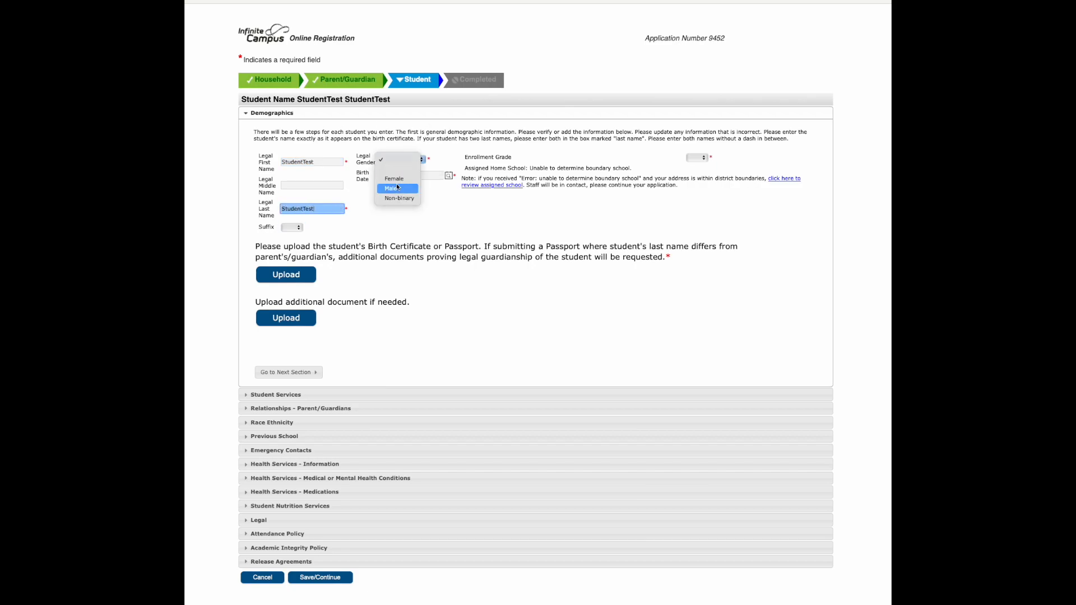
{"action": "left_click", "coordinate": [397, 188]}
{"action": "left_click", "coordinate": [413, 175]}
{"action": "type", "text": "01/01/2010"}
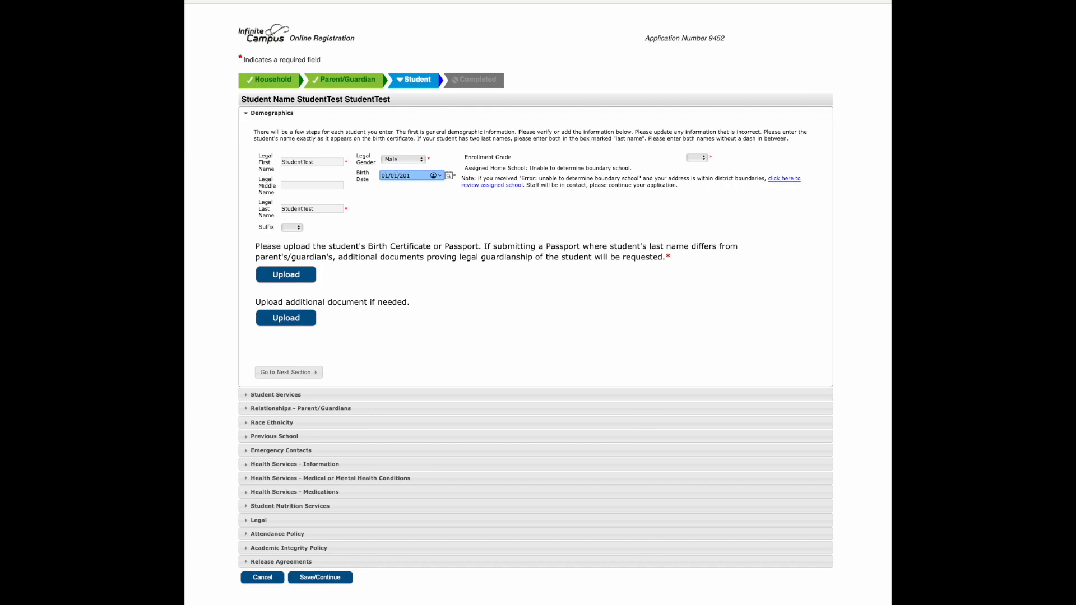
{"action": "left_click", "coordinate": [700, 158]}
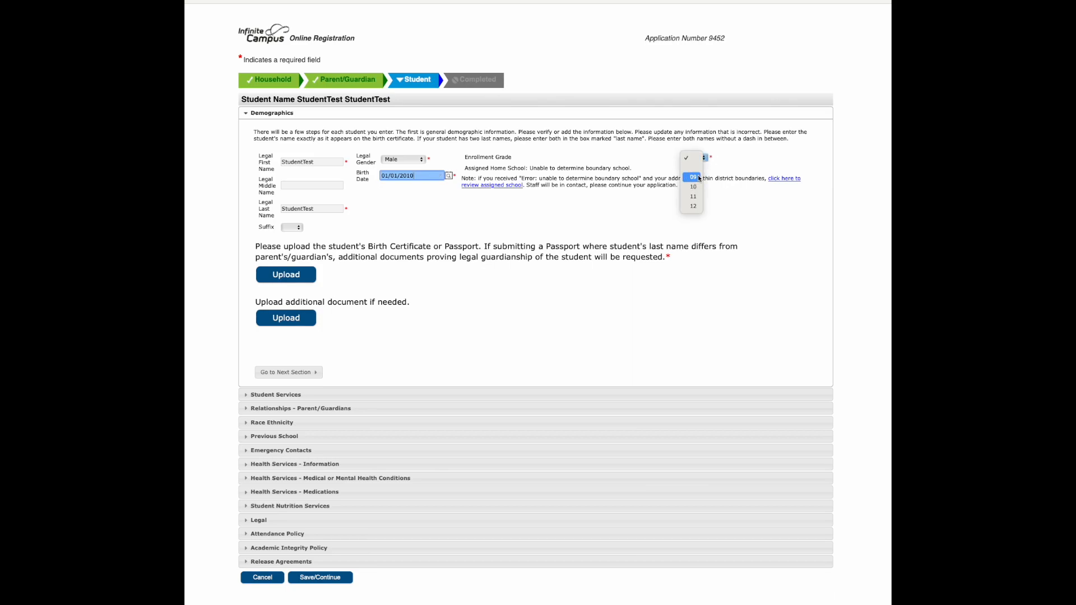
{"action": "left_click", "coordinate": [699, 178]}
{"action": "left_click", "coordinate": [699, 202]}
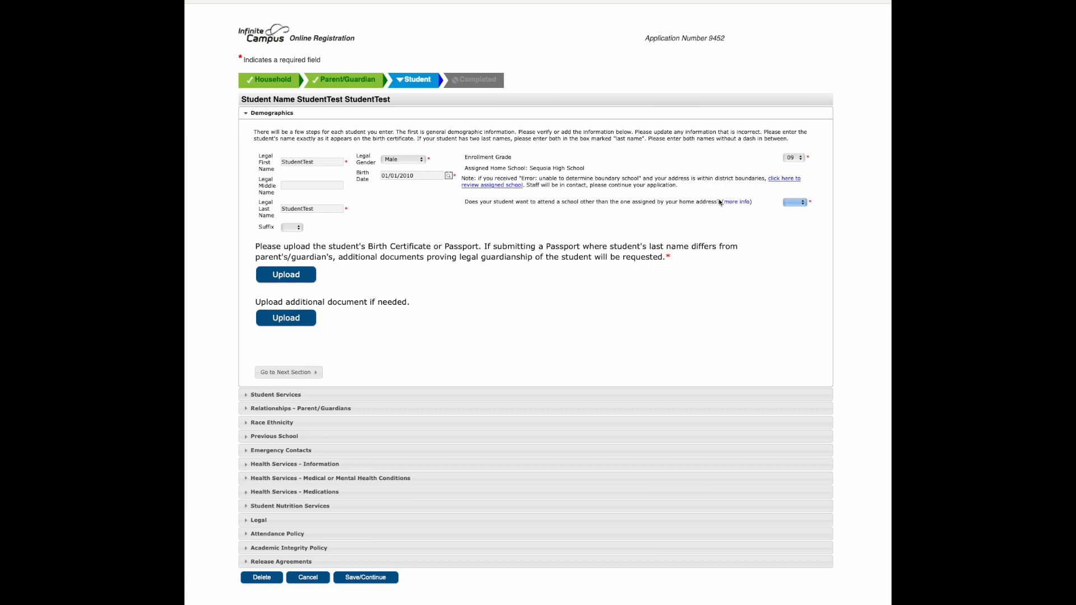
Switch the student's enrollment grade to 10 and back to 09
{"action": "left_click", "coordinate": [793, 159]}
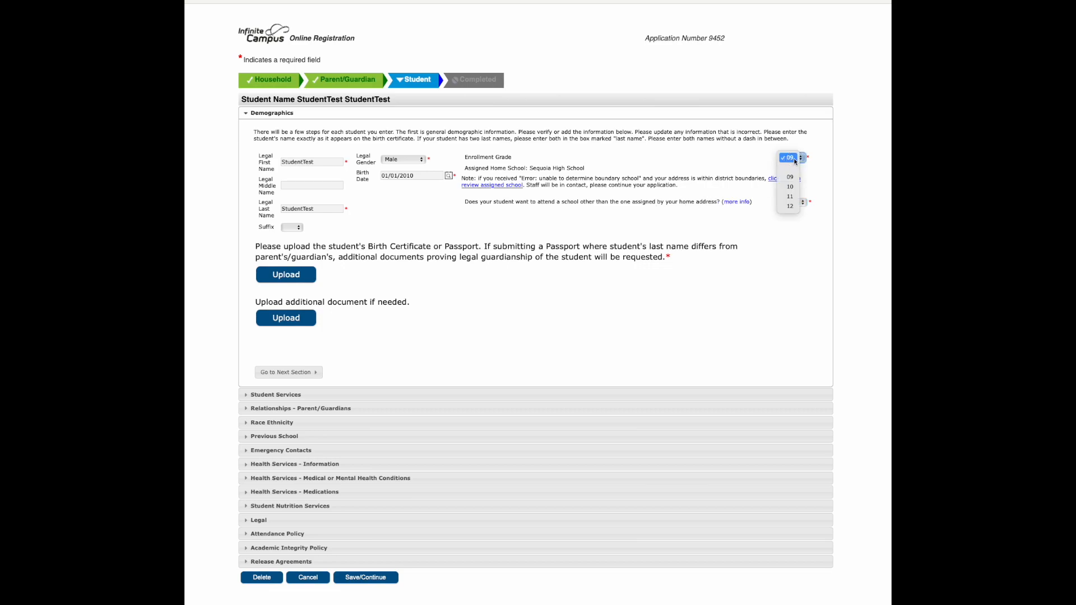
{"action": "left_click", "coordinate": [790, 187]}
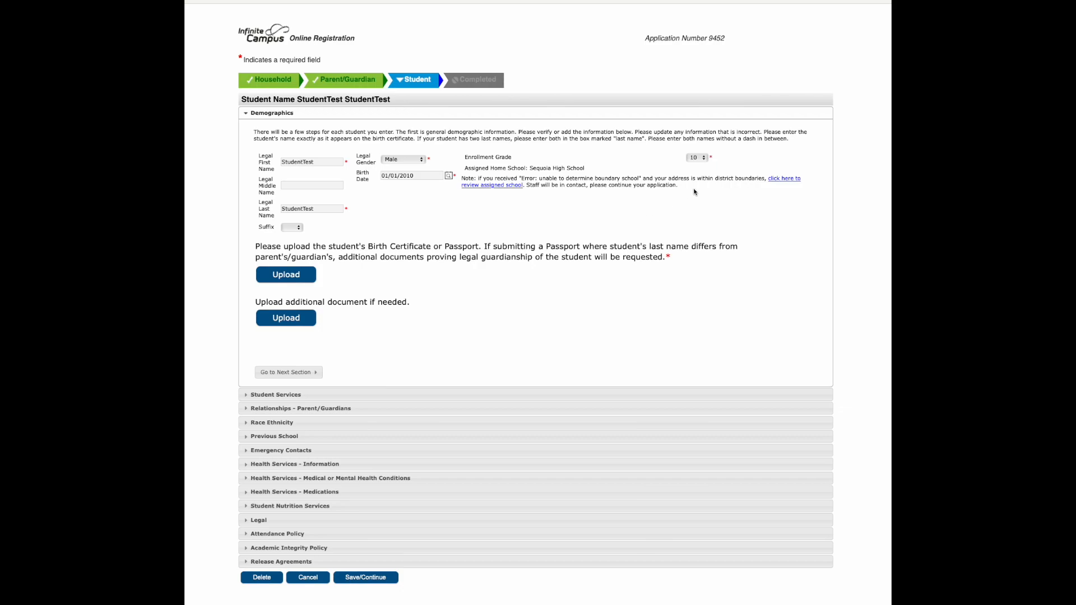
{"action": "left_click", "coordinate": [696, 159]}
{"action": "left_click", "coordinate": [695, 150]}
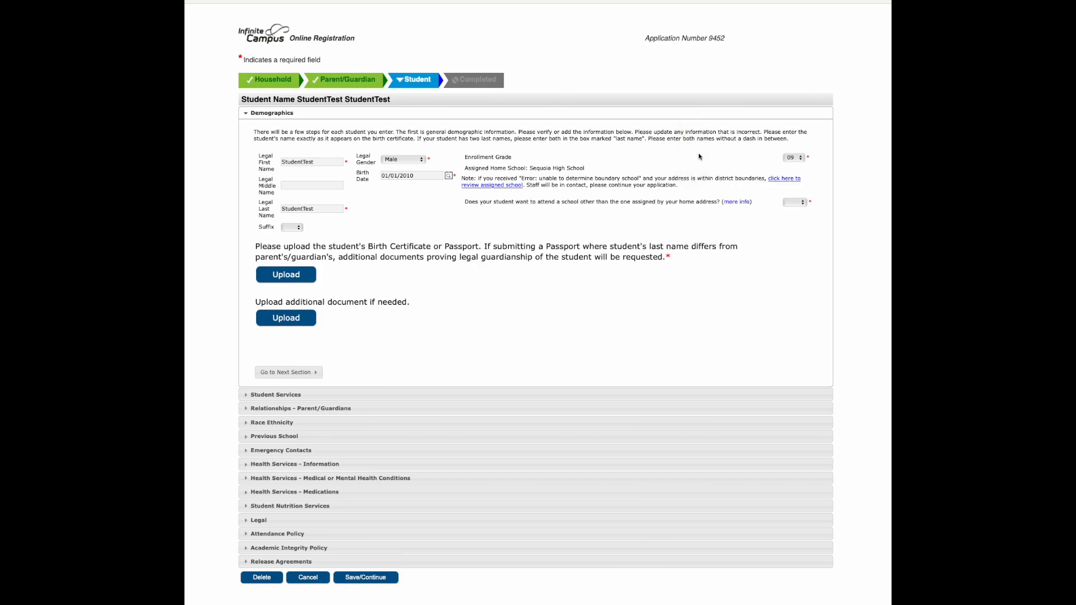
Review the assigned home school and the question about attending a school other than the assigned one
{"action": "left_click_drag", "start_coordinate": [469, 168], "coordinate": [588, 177]}
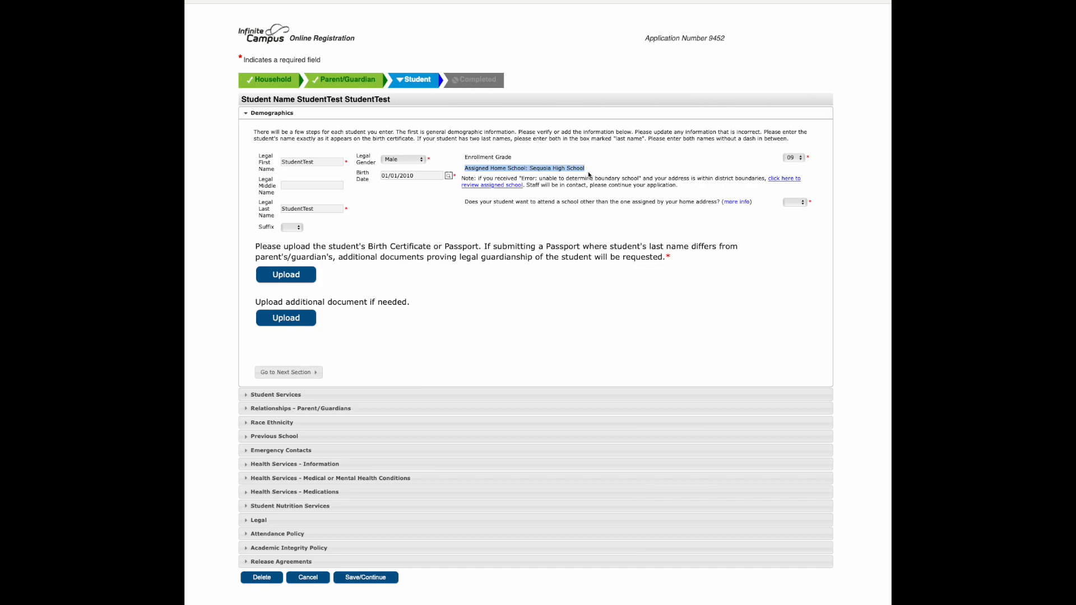
{"action": "left_click", "coordinate": [588, 169]}
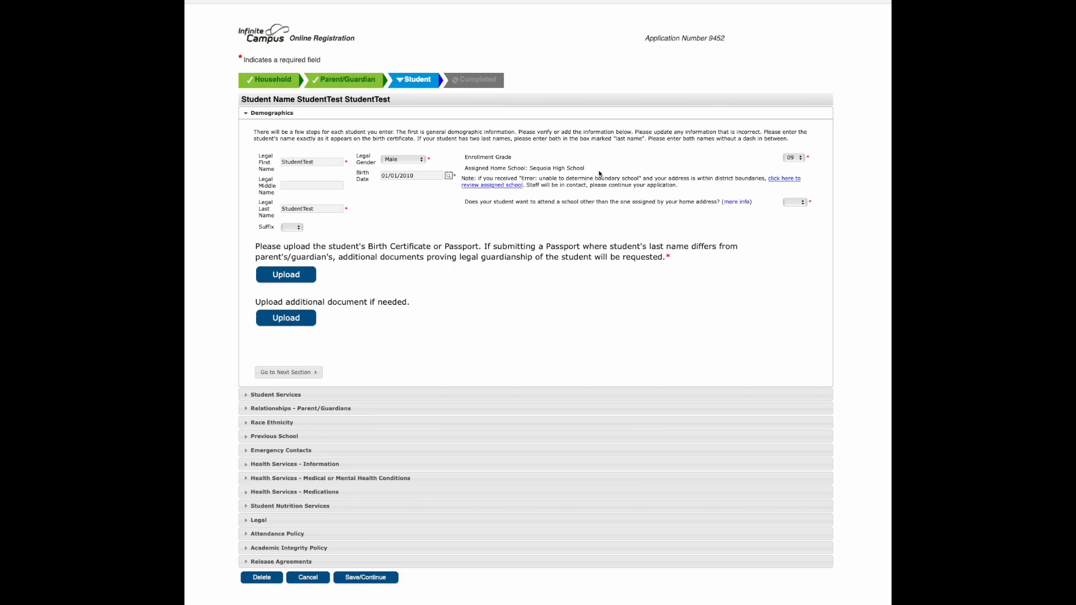
{"action": "left_click_drag", "start_coordinate": [530, 169], "coordinate": [585, 168]}
{"action": "left_click", "coordinate": [796, 203]}
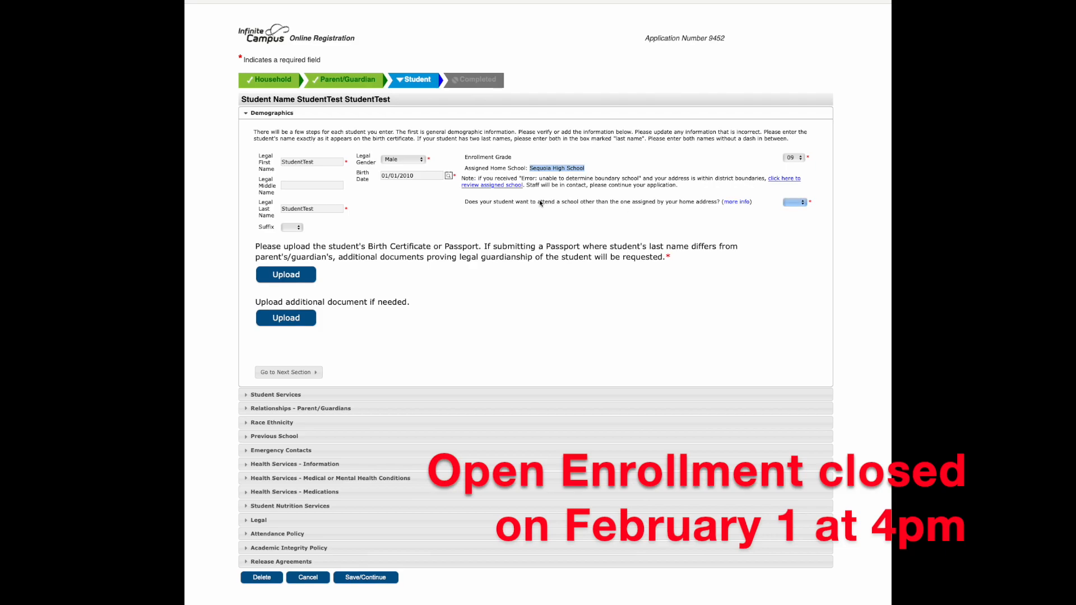
{"action": "left_click", "coordinate": [728, 208]}
{"action": "left_click", "coordinate": [743, 204]}
Try the answers Yes and No for attending a school other than the one assigned by home address
{"action": "left_click", "coordinate": [792, 203]}
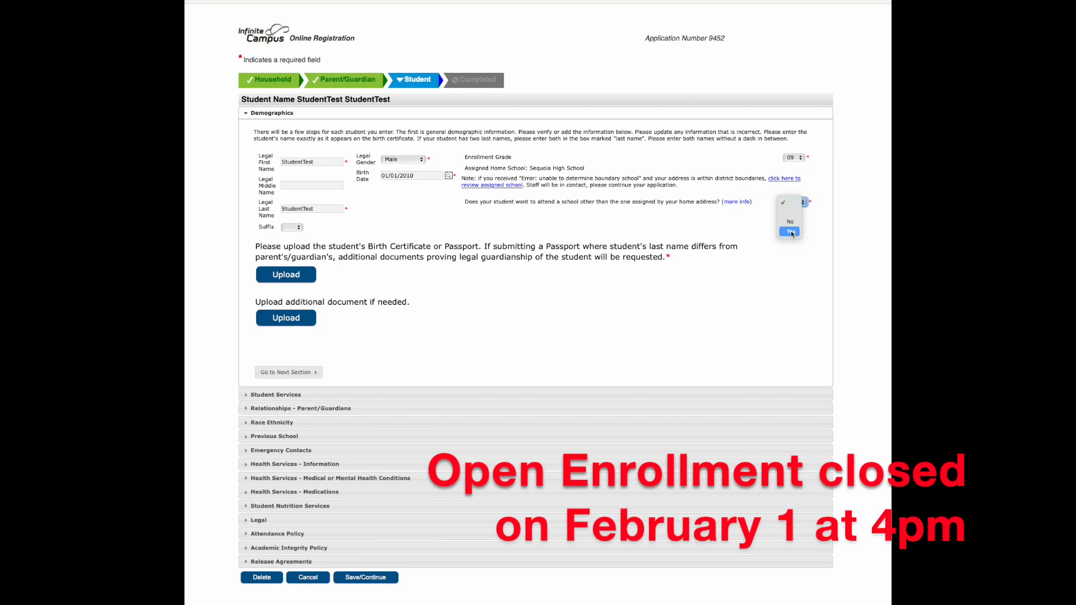
{"action": "left_click", "coordinate": [791, 231]}
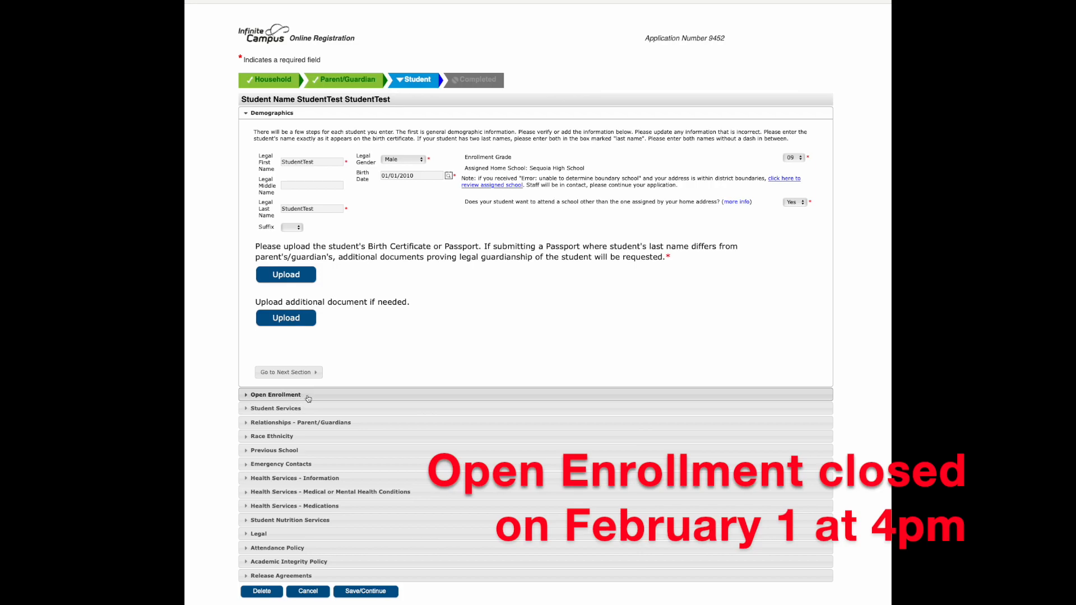
{"action": "left_click", "coordinate": [794, 202]}
{"action": "left_click", "coordinate": [794, 193]}
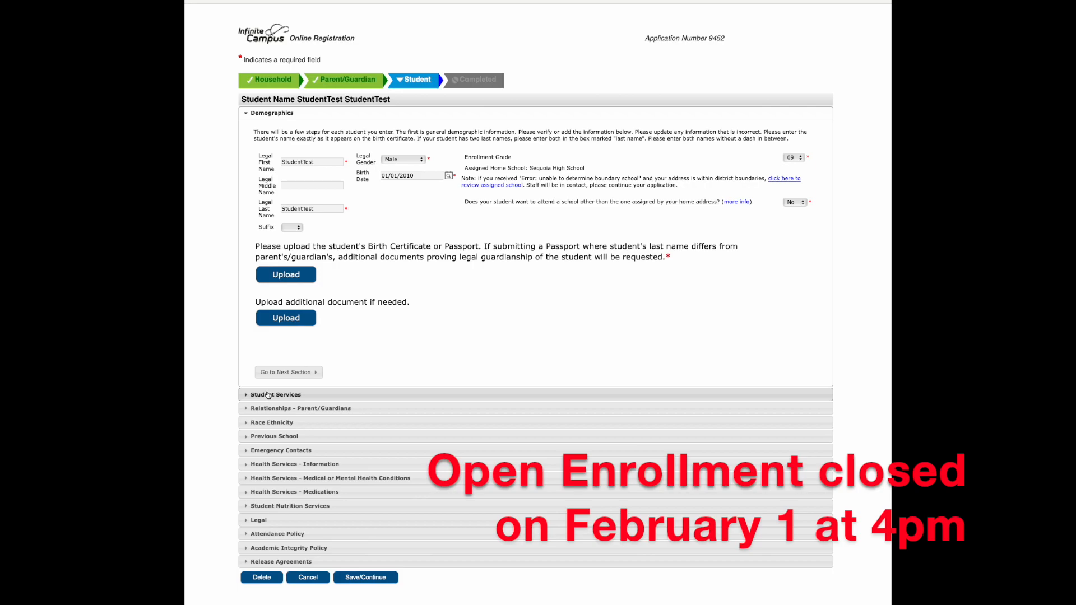
Answer Yes to attending a school other than the assigned one and continue to Student Services
{"action": "left_click", "coordinate": [798, 203]}
{"action": "left_click", "coordinate": [796, 211]}
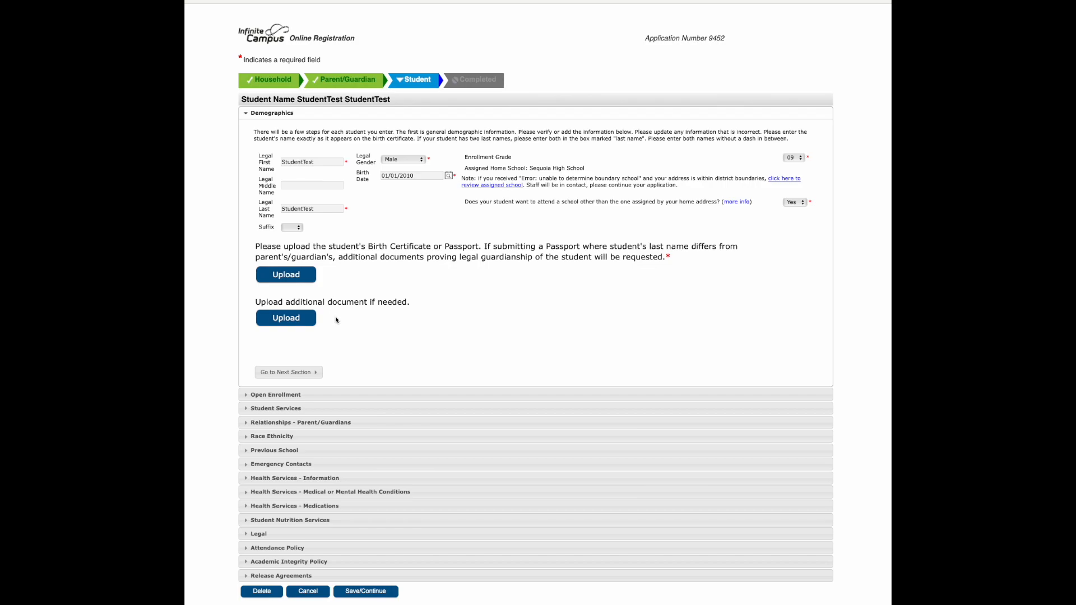
{"action": "left_click", "coordinate": [288, 372]}
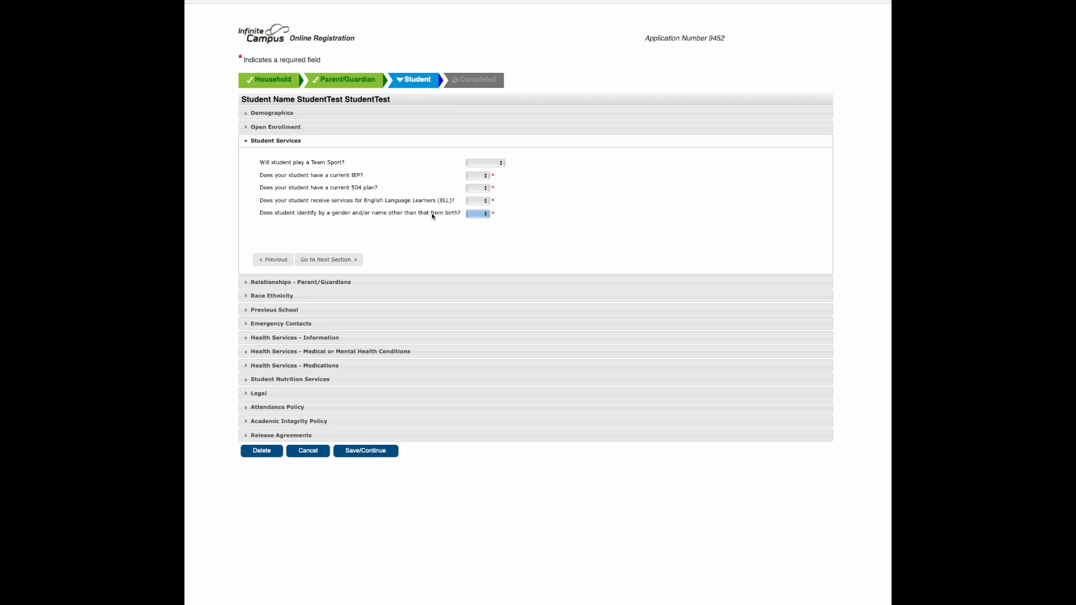
Answer No for a current IEP and Yes for a 504 plan, answer the ELL and gender/name questions, and continue to Relationships
{"action": "left_click", "coordinate": [475, 176]}
{"action": "left_click", "coordinate": [481, 190]}
{"action": "left_click", "coordinate": [474, 216]}
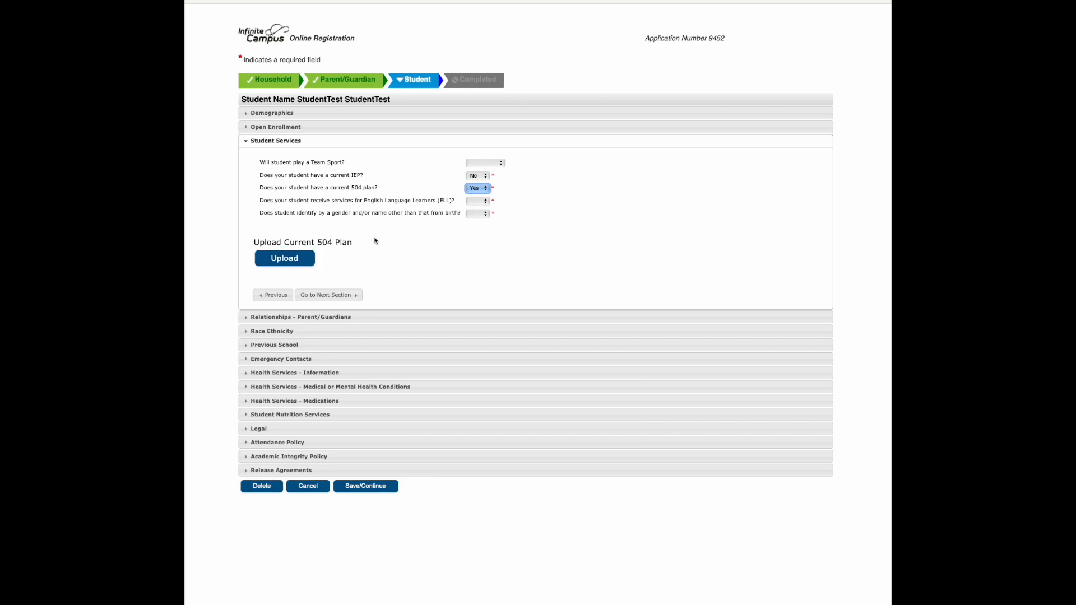
{"action": "left_click", "coordinate": [479, 200]}
{"action": "left_click", "coordinate": [474, 219]}
{"action": "left_click", "coordinate": [482, 215]}
{"action": "left_click", "coordinate": [473, 233]}
{"action": "left_click", "coordinate": [328, 294]}
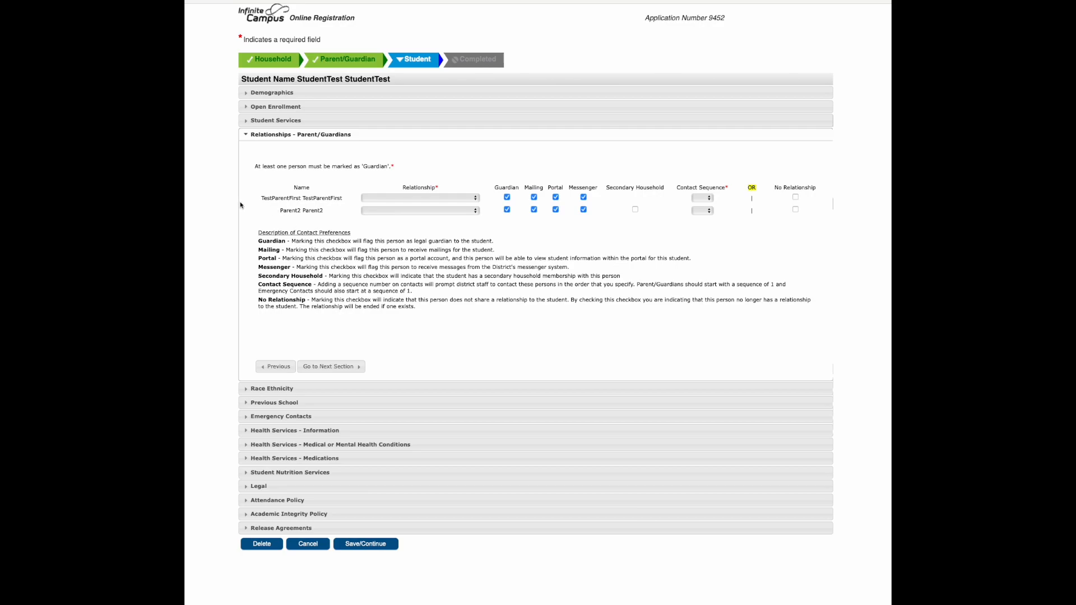
Set the first parent's relationship to the student to Mother and the second parent's to Step-Father
{"action": "left_click", "coordinate": [405, 199]}
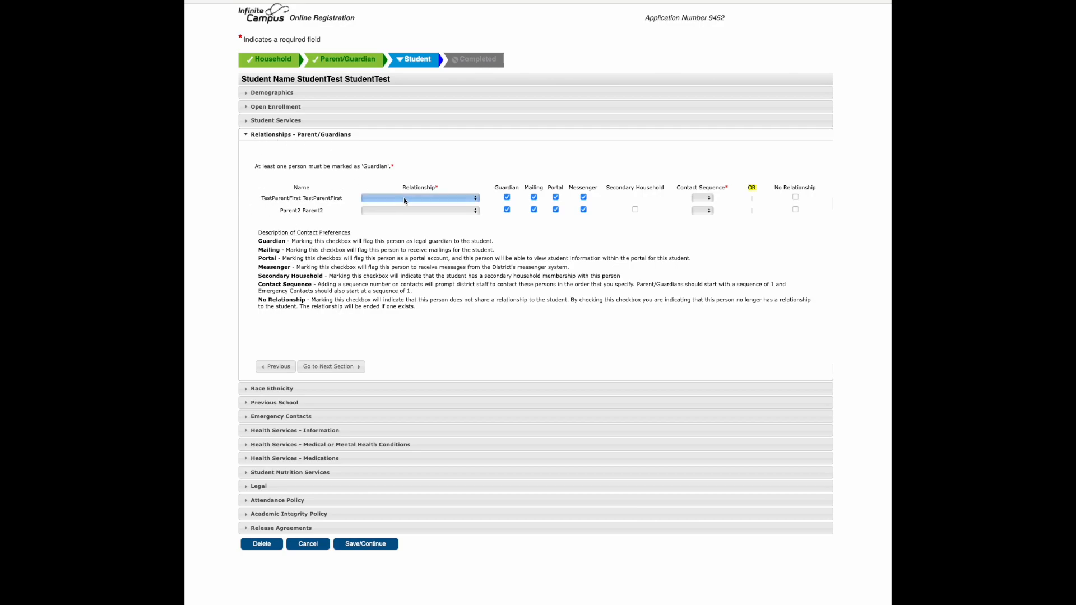
{"action": "left_click", "coordinate": [403, 198]}
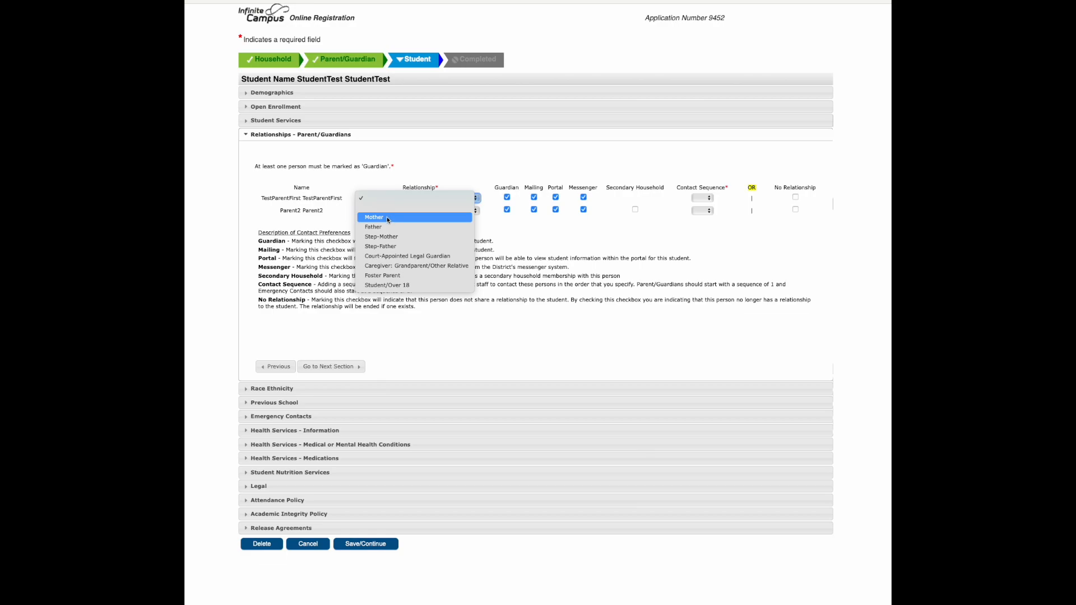
{"action": "left_click", "coordinate": [387, 218]}
{"action": "left_click", "coordinate": [405, 210]}
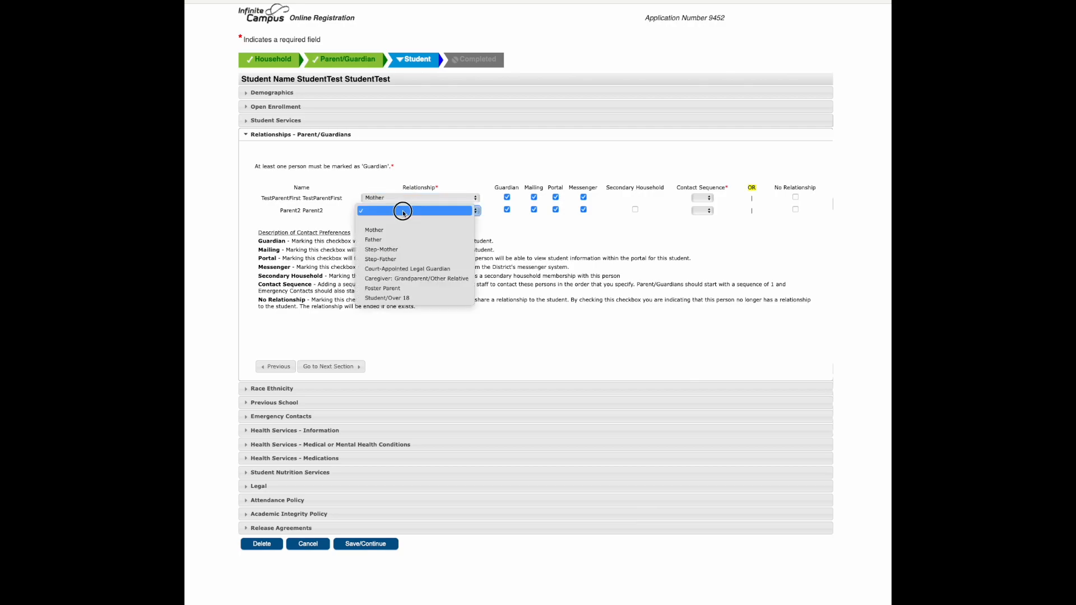
{"action": "left_click", "coordinate": [426, 259]}
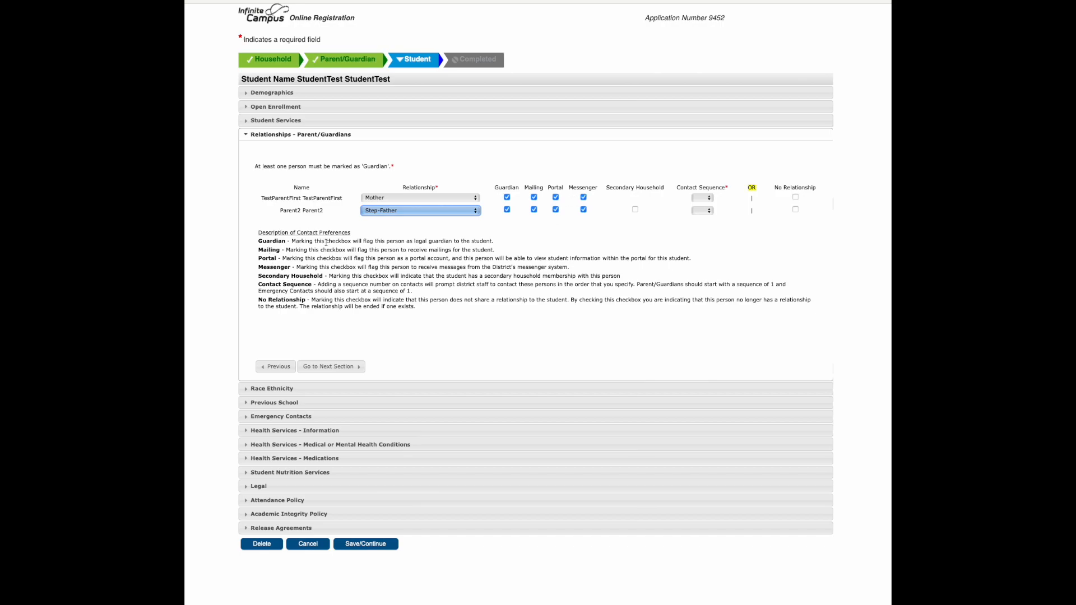
Set the contact sequence to 1 for the first parent and 2 for the second, and continue to Race Ethnicity
{"action": "left_click", "coordinate": [706, 197]}
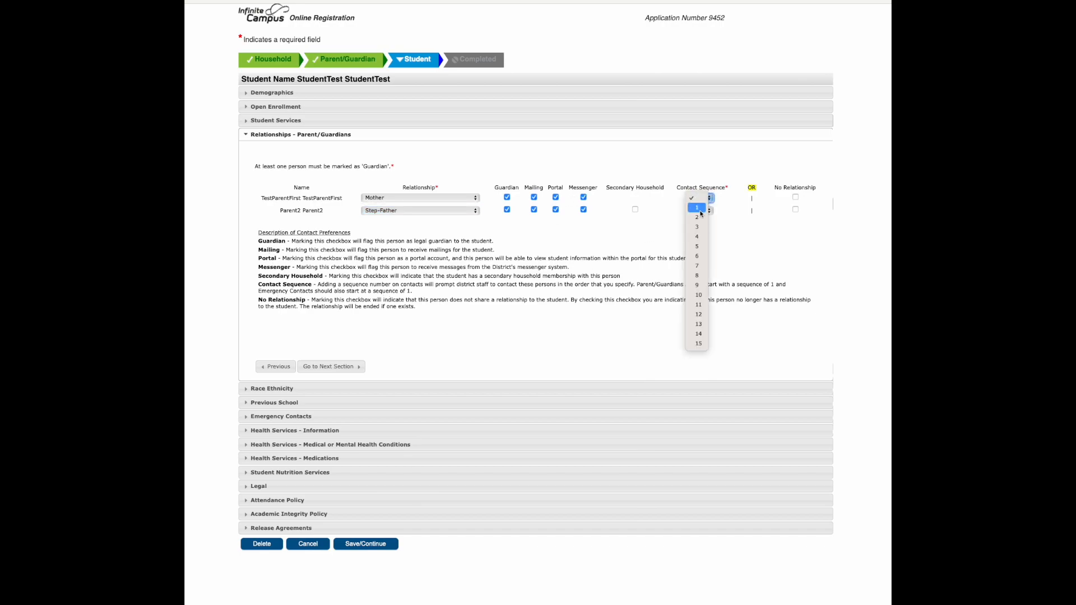
{"action": "left_click", "coordinate": [700, 211]}
{"action": "left_click", "coordinate": [703, 211]}
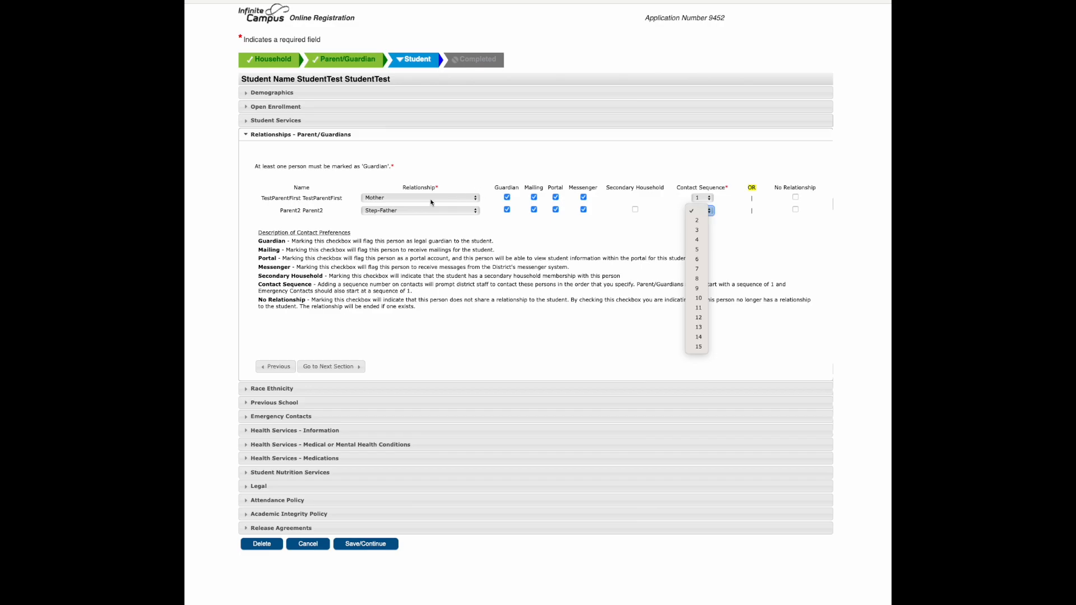
{"action": "left_click", "coordinate": [698, 223]}
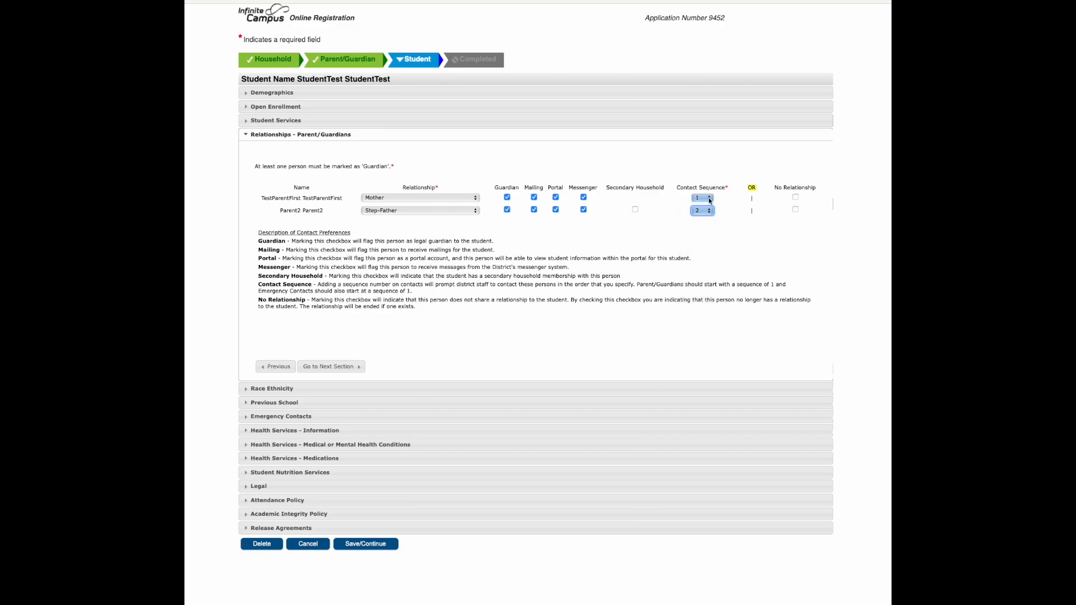
{"action": "left_click", "coordinate": [329, 366]}
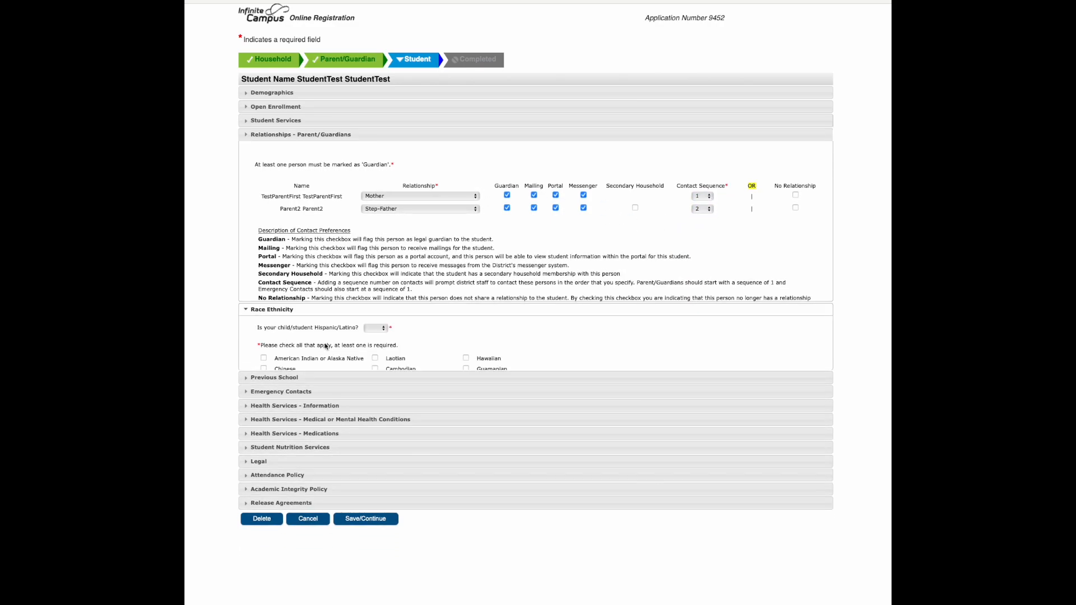
Answer No to Hispanic/Latino, check Hawaiian as the student's race, and continue to Previous School
{"action": "left_click", "coordinate": [374, 191]}
{"action": "left_click", "coordinate": [374, 194]}
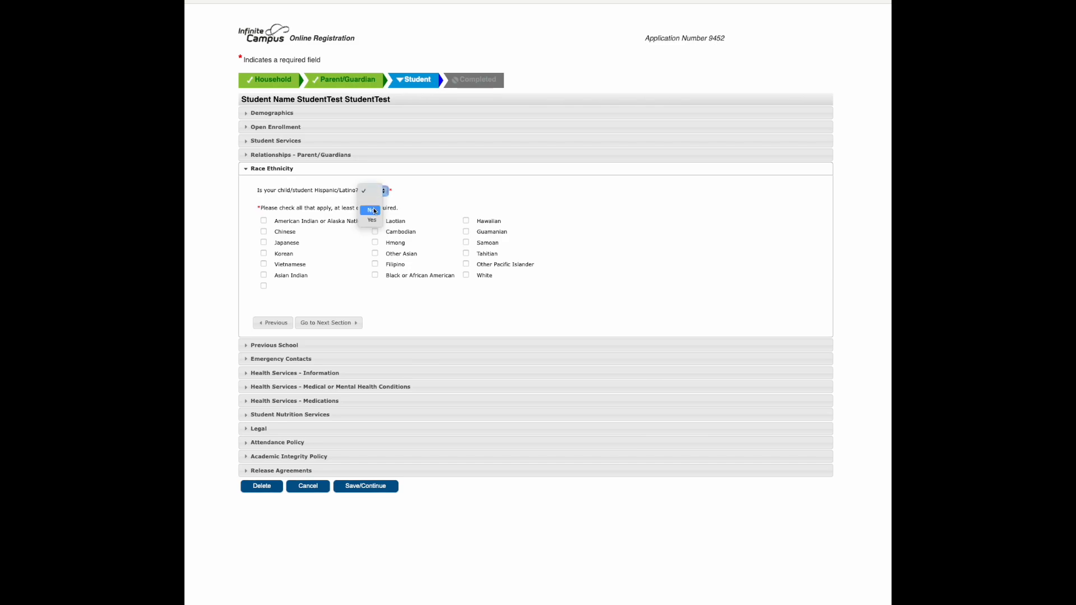
{"action": "left_click", "coordinate": [374, 211]}
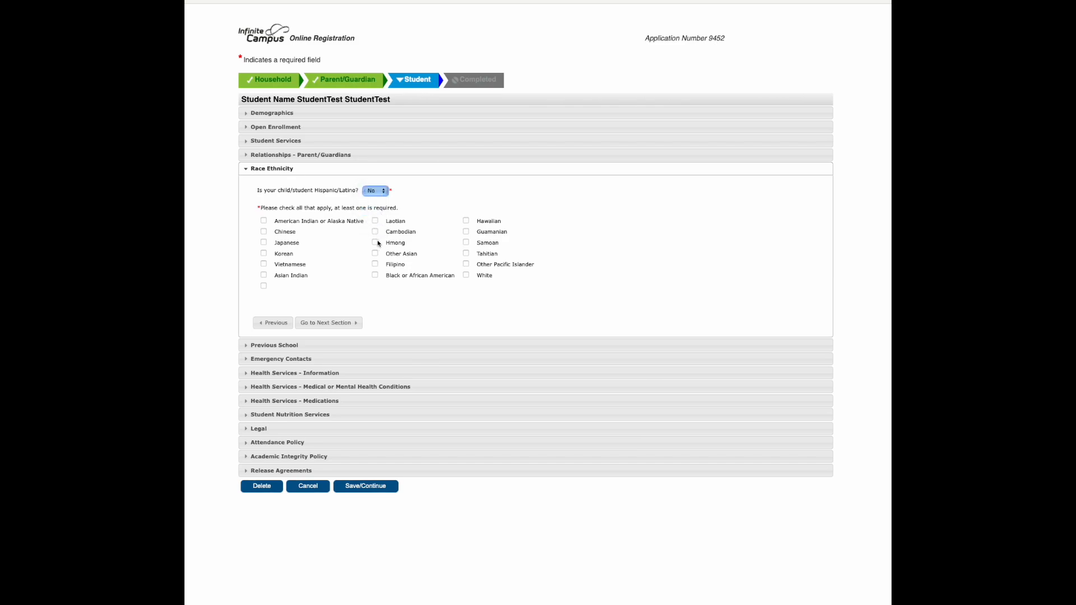
{"action": "left_click", "coordinate": [465, 221]}
{"action": "left_click", "coordinate": [331, 323]}
Enter the most recent school as Cesar Chavez in East Palo Alto, state CALIFORNIA, country United States, type Public
{"action": "left_click", "coordinate": [518, 156]}
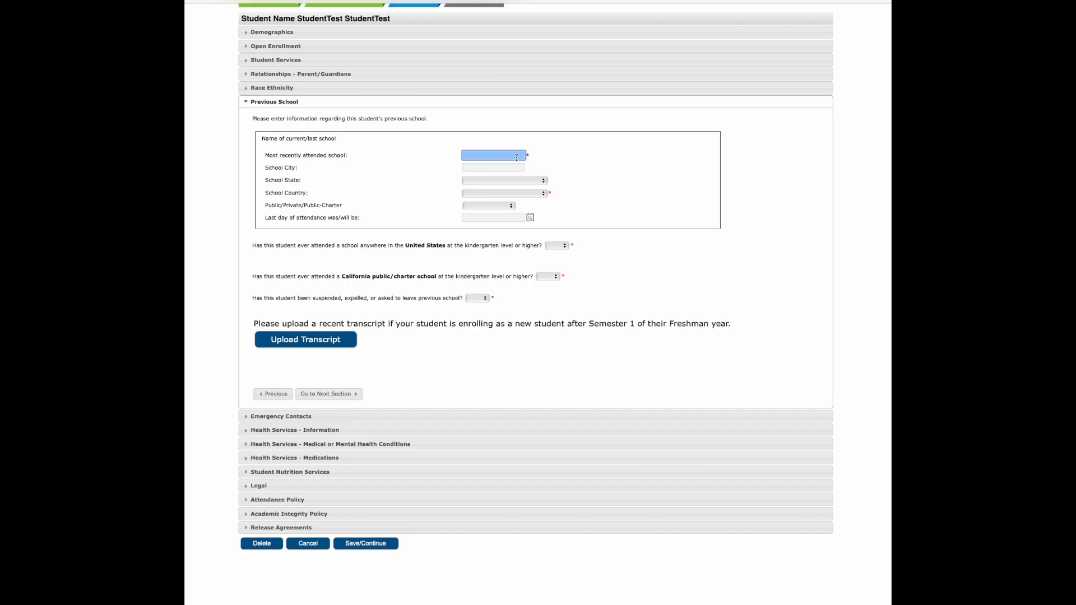
{"action": "type", "text": "Cesar Chavez"}
{"action": "key", "text": "Tab"}
{"action": "type", "text": "East Palo Alto"}
{"action": "left_click", "coordinate": [483, 181]}
{"action": "left_click", "coordinate": [483, 239]}
{"action": "left_click", "coordinate": [482, 193]}
{"action": "left_click", "coordinate": [480, 211]}
{"action": "left_click", "coordinate": [485, 205]}
{"action": "left_click", "coordinate": [486, 226]}
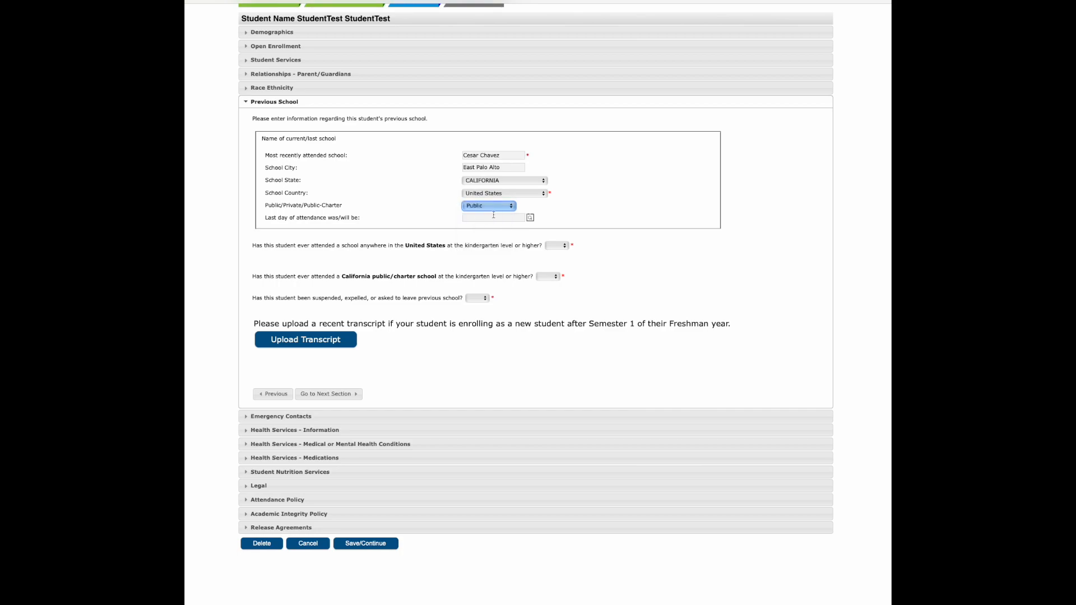
Answer Yes to US school attendance with first entry date 01/01/2002, and Yes to California public/charter school attendance
{"action": "left_click", "coordinate": [556, 245]}
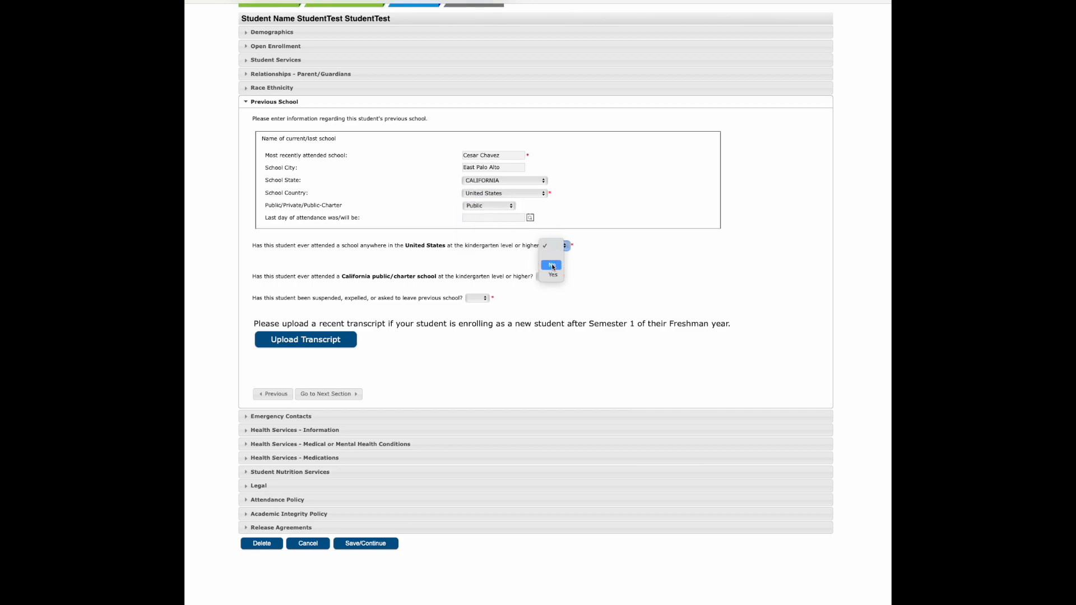
{"action": "left_click", "coordinate": [552, 274]}
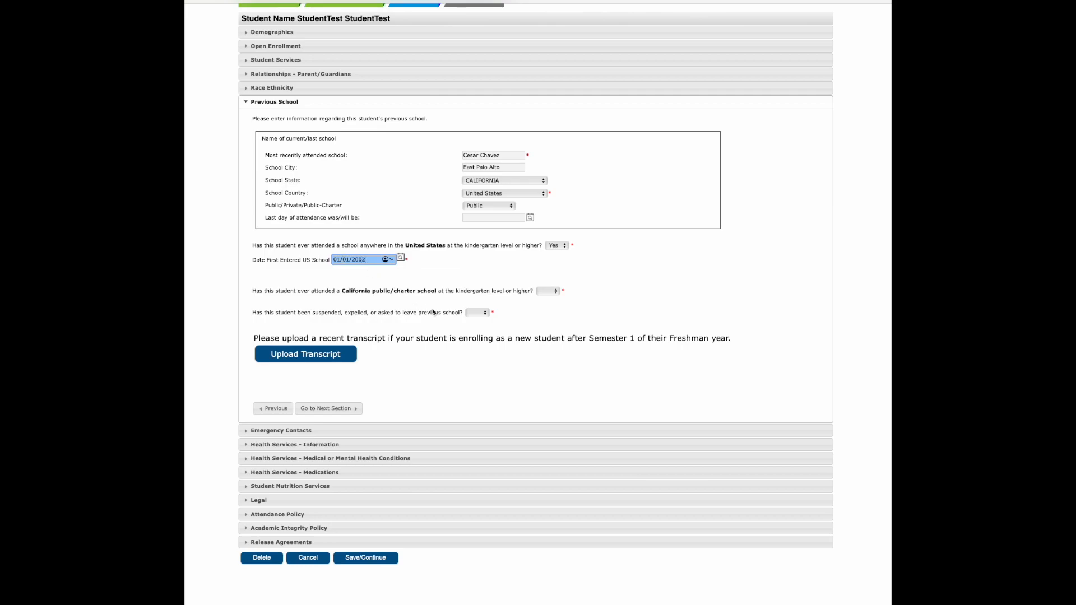
{"action": "left_click", "coordinate": [539, 292]}
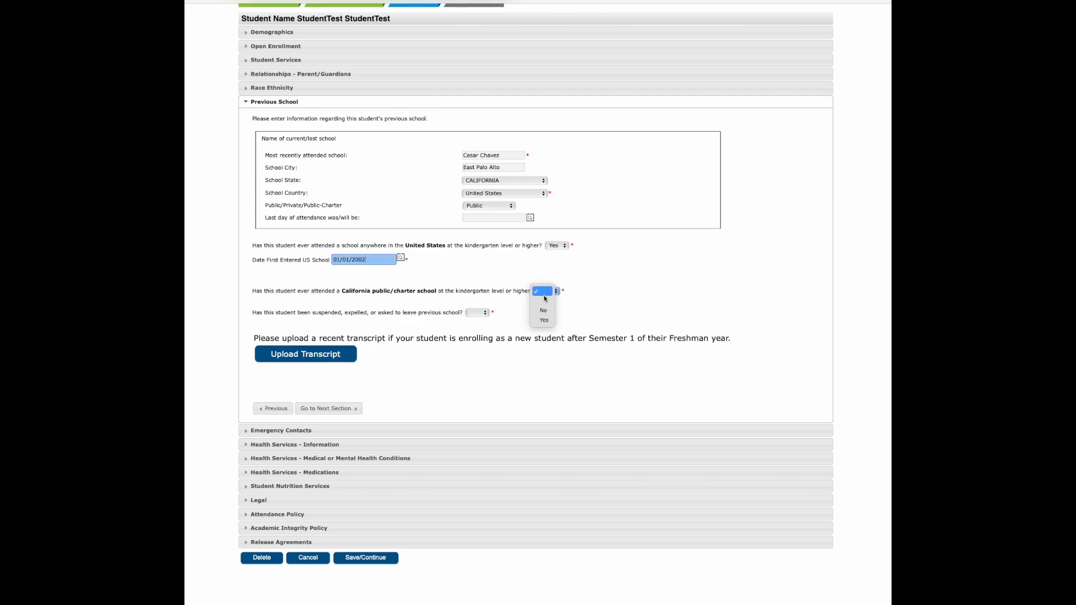
{"action": "left_click", "coordinate": [543, 319]}
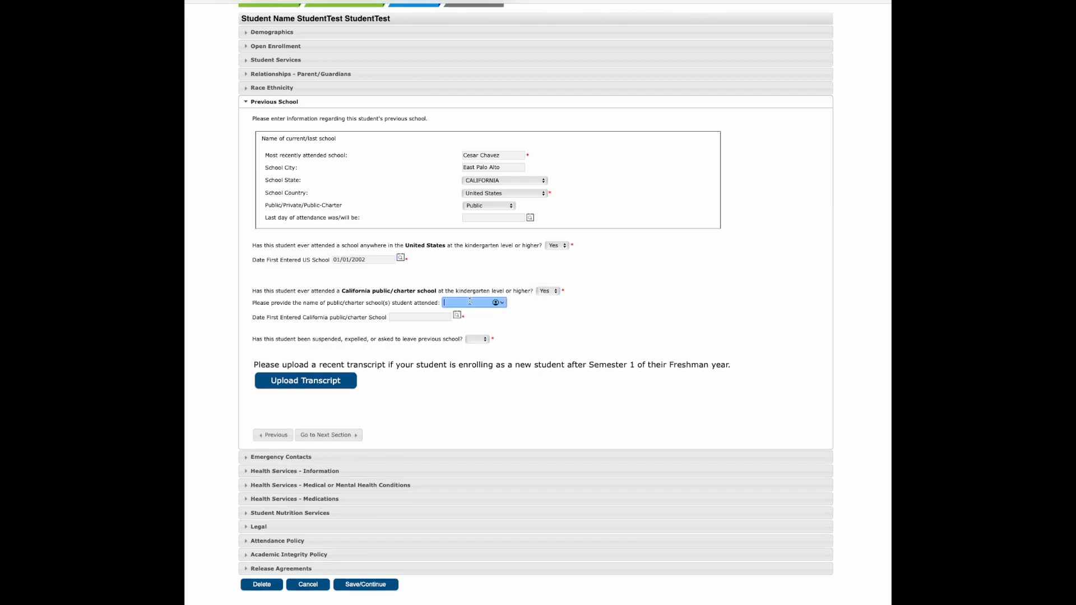
Set the date first entered California public/charter school to 01/01/2002, leaving the attended school names empty
{"action": "type", "text": "01/01/2002"}
{"action": "left_click", "coordinate": [440, 317]}
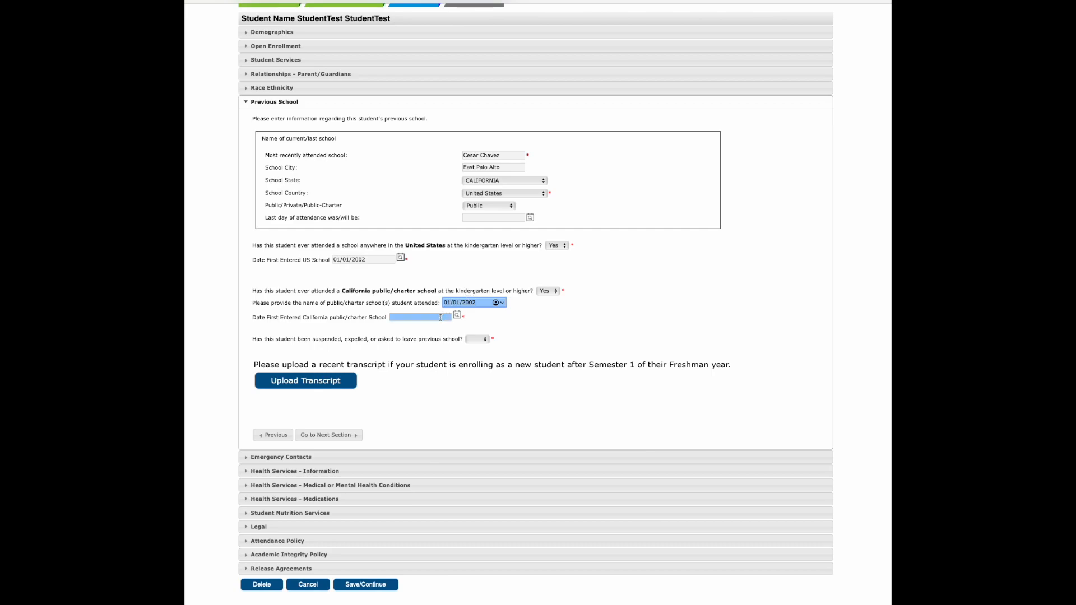
{"action": "left_click", "coordinate": [440, 318]}
{"action": "left_click_drag", "start_coordinate": [503, 298], "coordinate": [445, 303]}
{"action": "key", "text": "ctrl+c"}
{"action": "left_click", "coordinate": [480, 301]}
{"action": "key", "text": "BackSpace"}
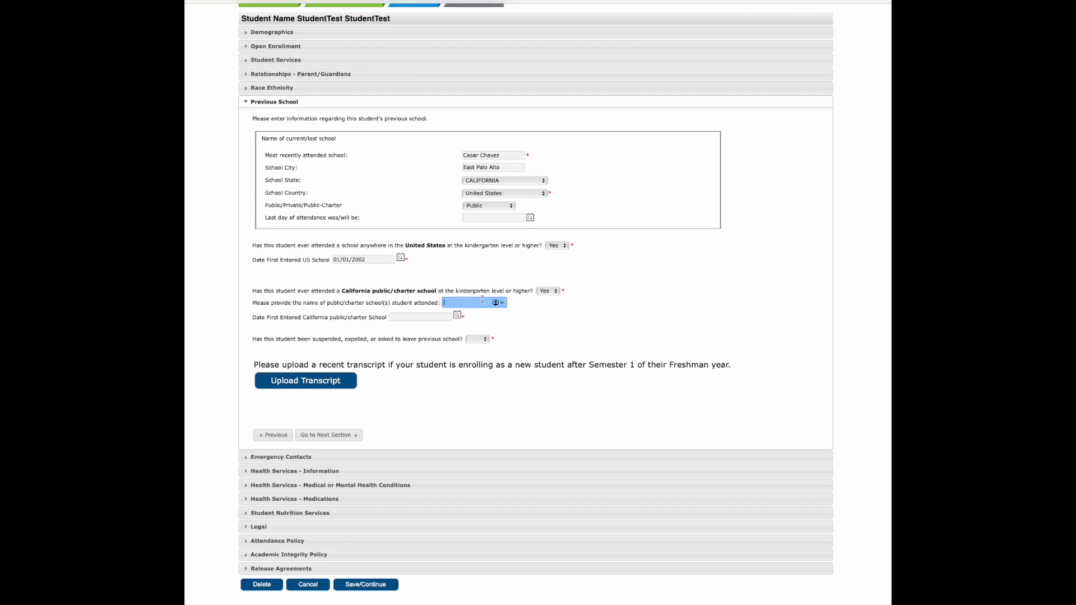
{"action": "left_click", "coordinate": [406, 318]}
{"action": "key", "text": "ctrl+v"}
Answer No to whether the student was suspended, expelled, or asked to leave the previous school
{"action": "left_click", "coordinate": [484, 339]}
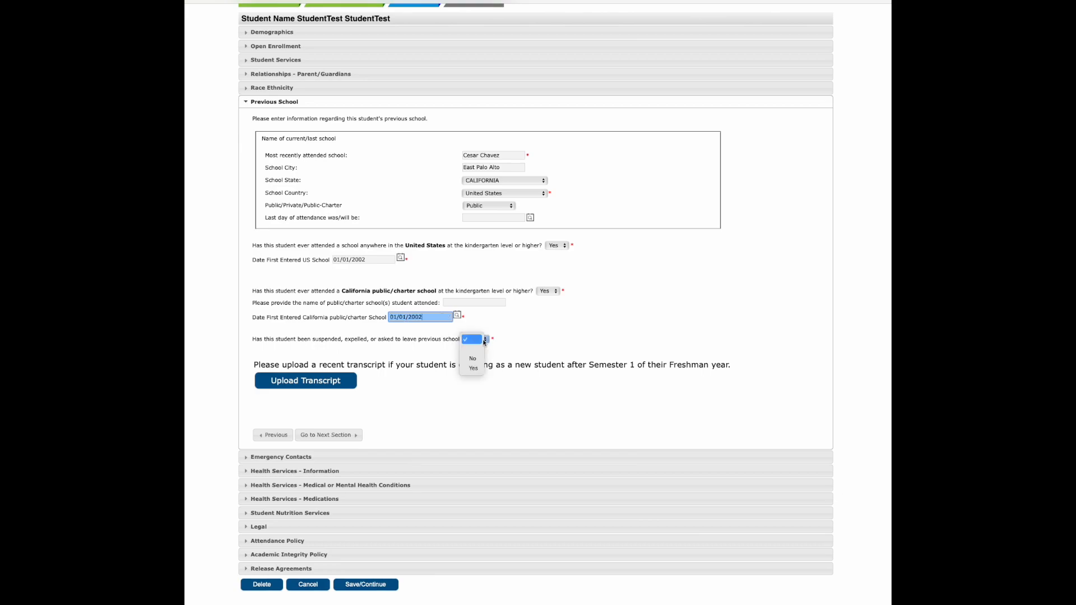
{"action": "left_click", "coordinate": [473, 368]}
{"action": "left_click", "coordinate": [479, 339]}
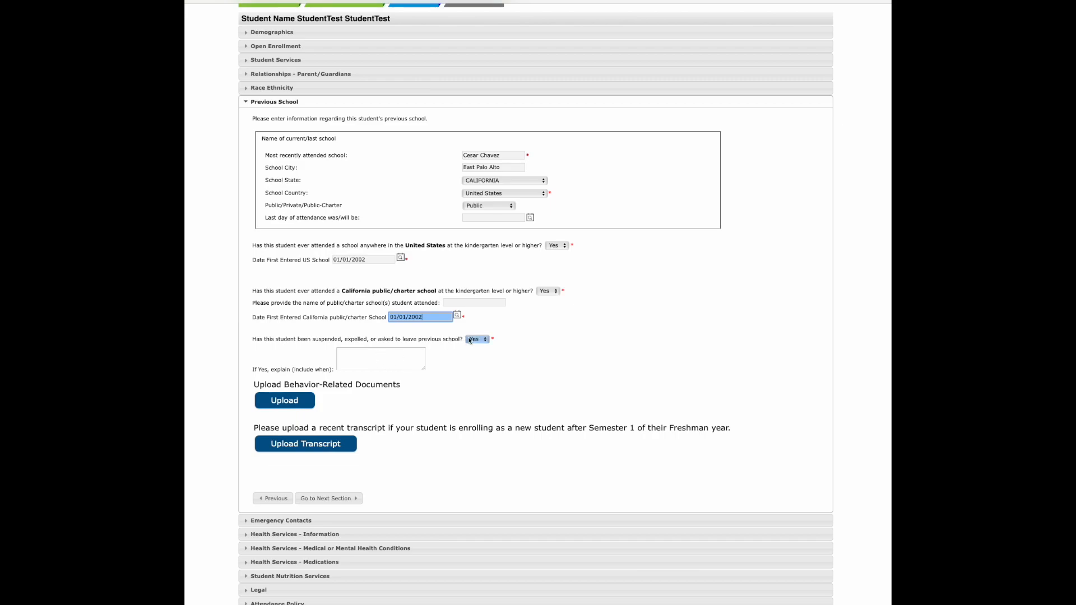
{"action": "left_click", "coordinate": [473, 331]}
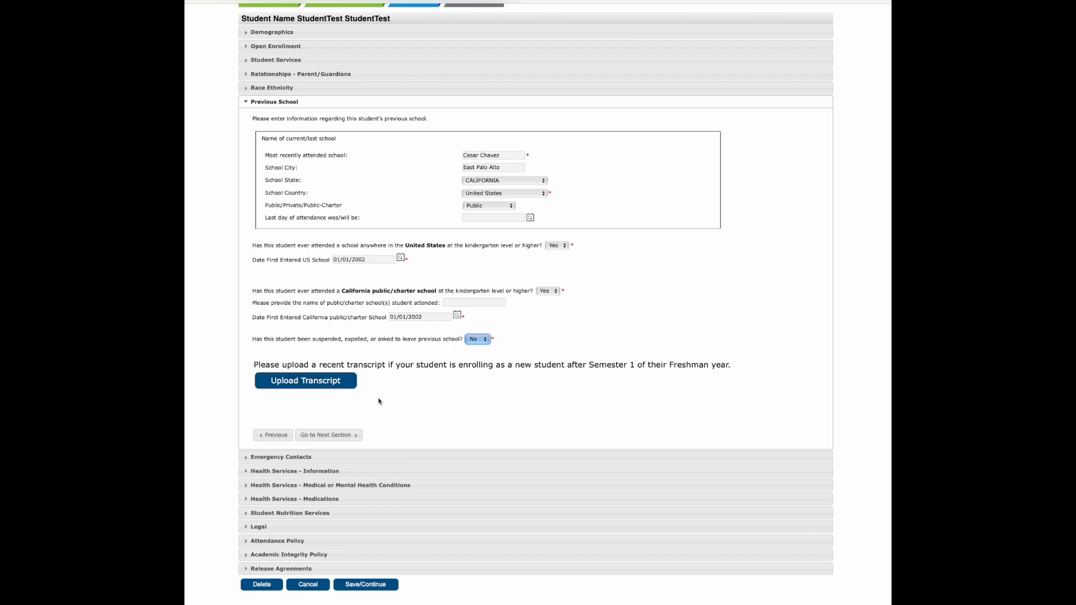
Continue through Emergency Contacts and Health Services - Information to the Medical or Mental Health Conditions section
{"action": "left_click", "coordinate": [329, 435]}
{"action": "left_click", "coordinate": [315, 228]}
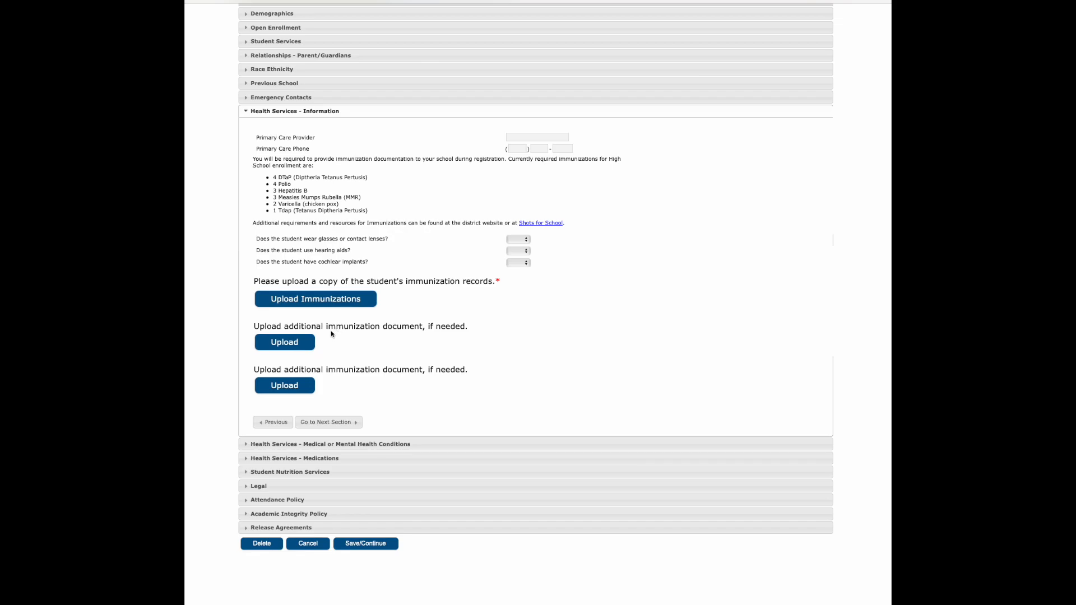
{"action": "left_click", "coordinate": [326, 424]}
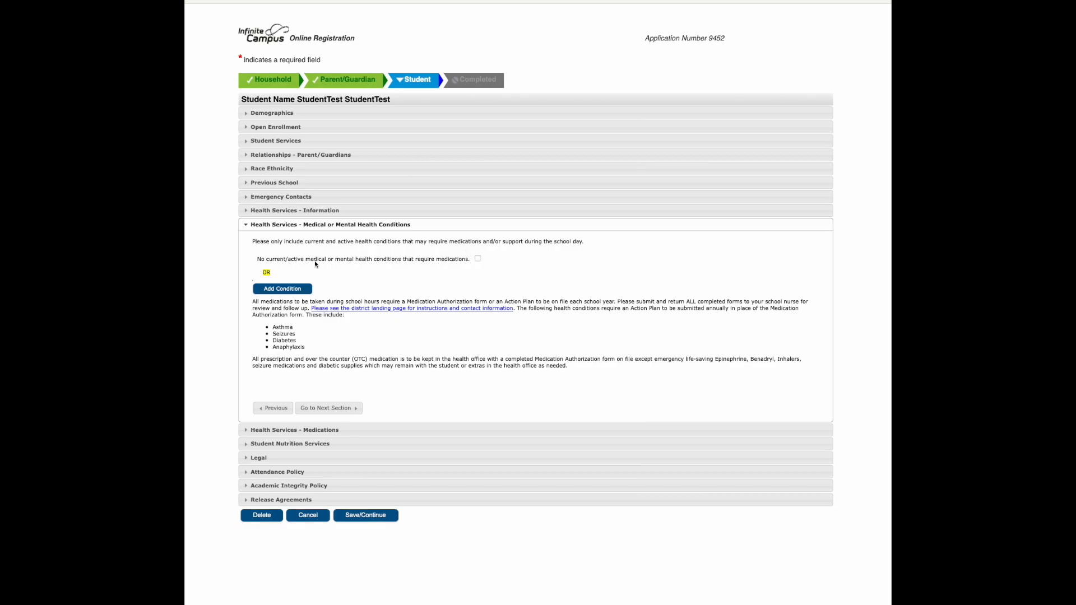
{"action": "left_click", "coordinate": [478, 259]}
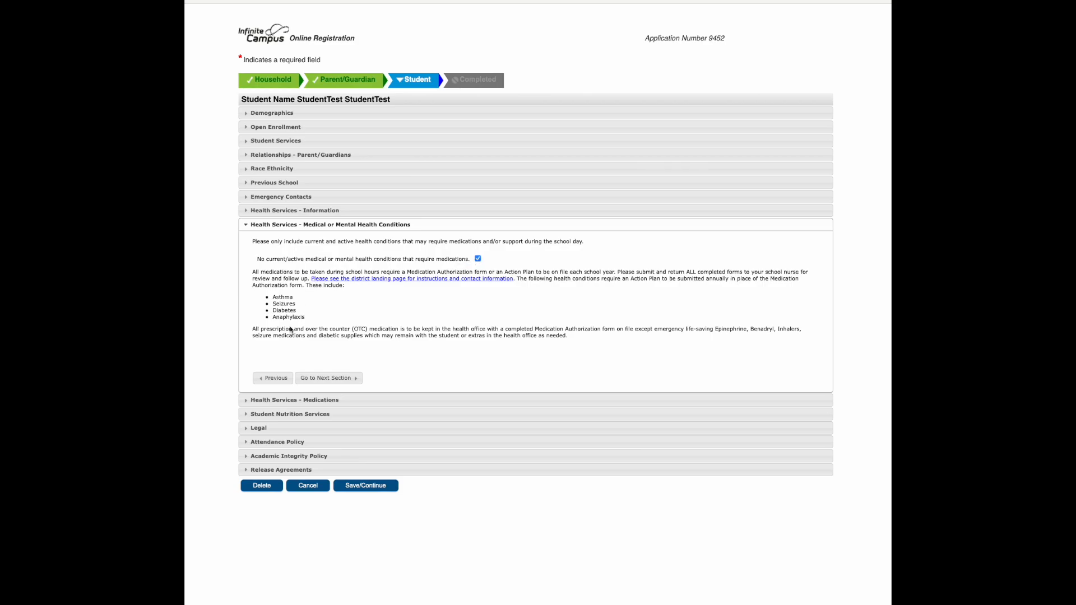
{"action": "left_click", "coordinate": [477, 258]}
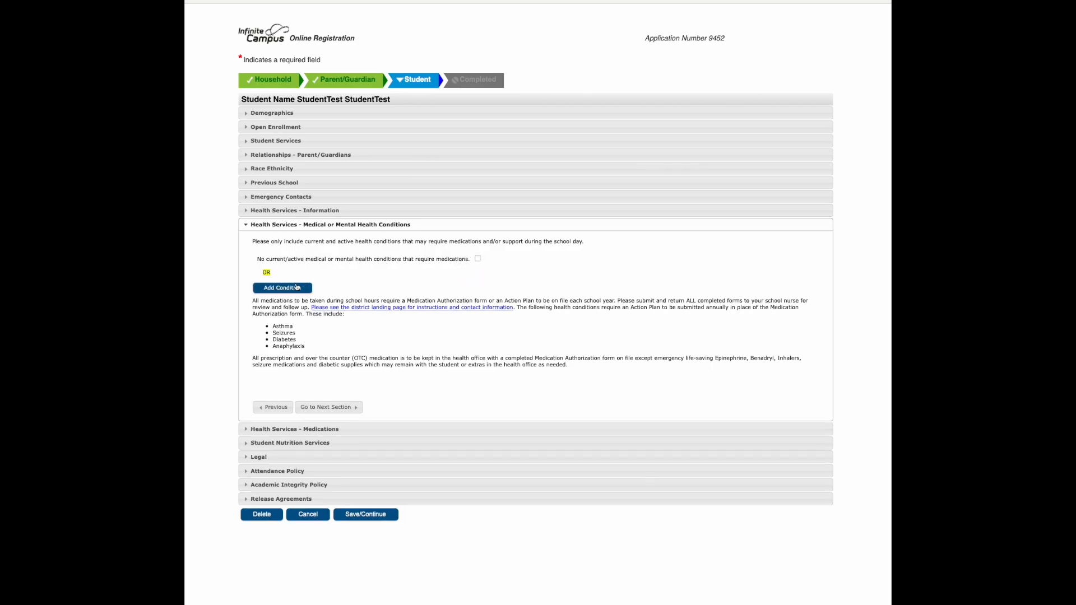
{"action": "left_click", "coordinate": [299, 286]}
{"action": "left_click", "coordinate": [275, 294]}
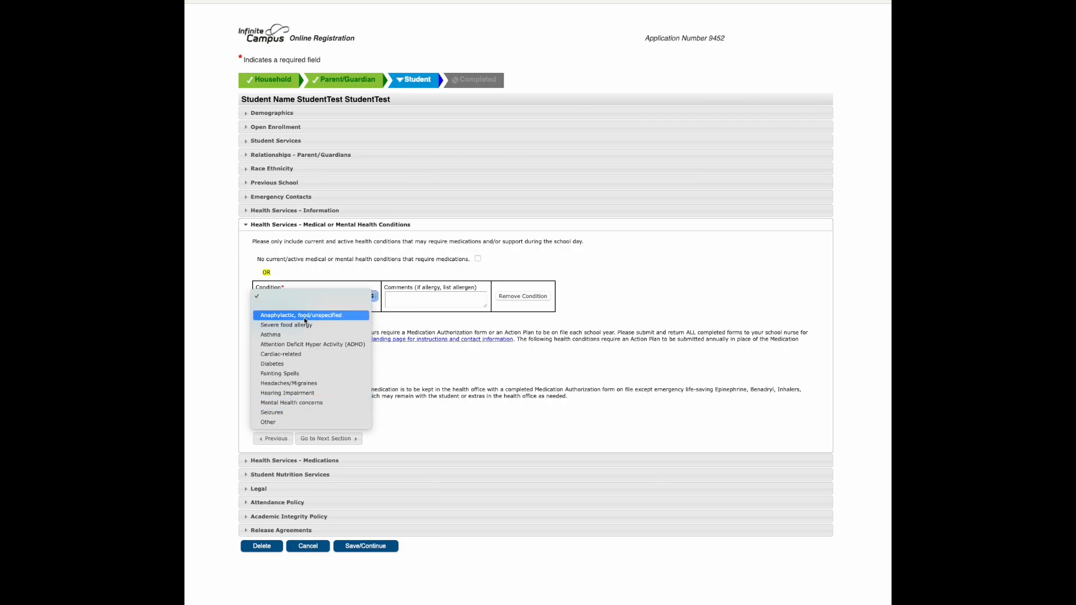
{"action": "left_click", "coordinate": [416, 296]}
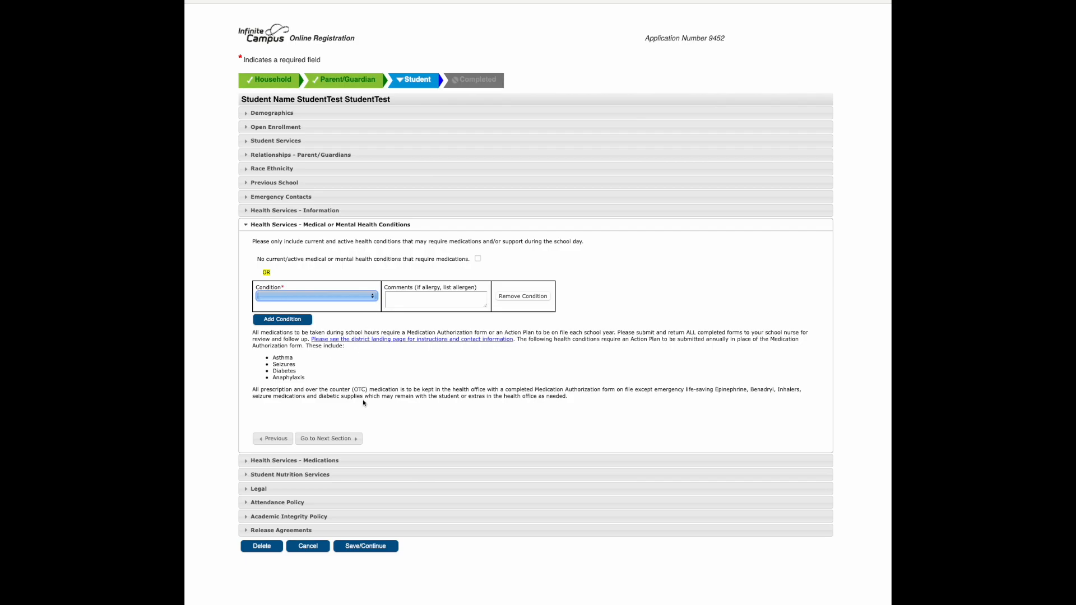
Mark that the student has no current medical or mental health conditions requiring medications, and continue to Medications
{"action": "left_click", "coordinate": [478, 260]}
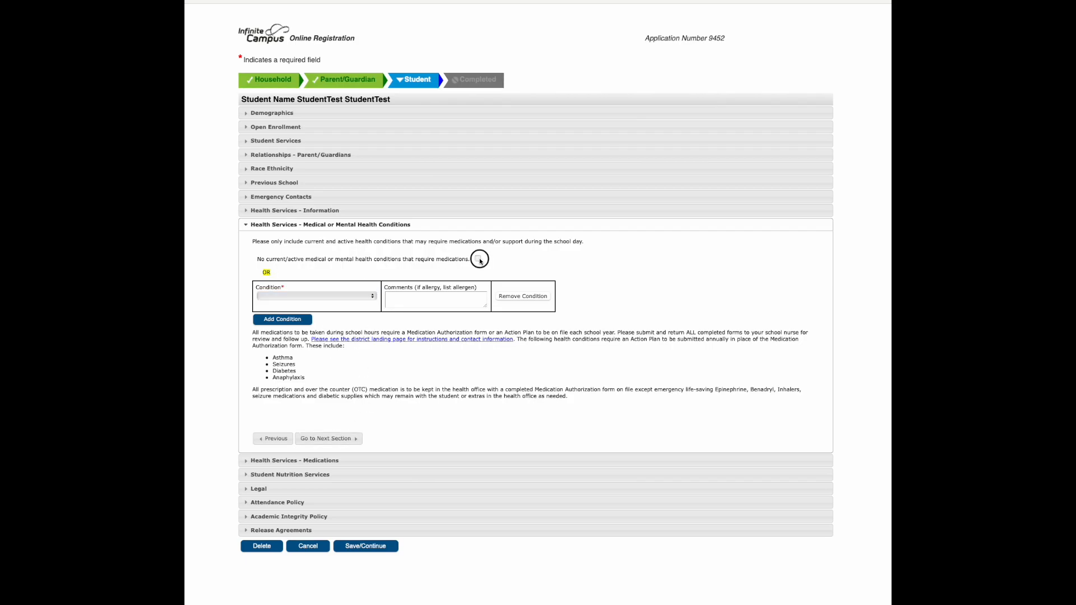
{"action": "left_click", "coordinate": [595, 204]}
{"action": "left_click", "coordinate": [337, 379]}
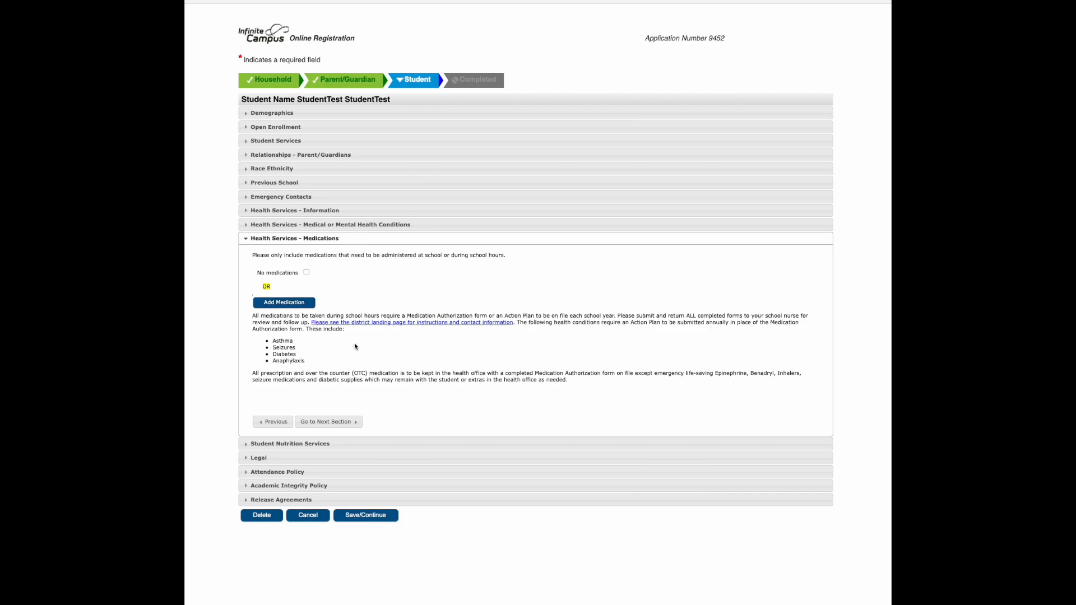
{"action": "left_click", "coordinate": [292, 304]}
{"action": "left_click", "coordinate": [288, 308]}
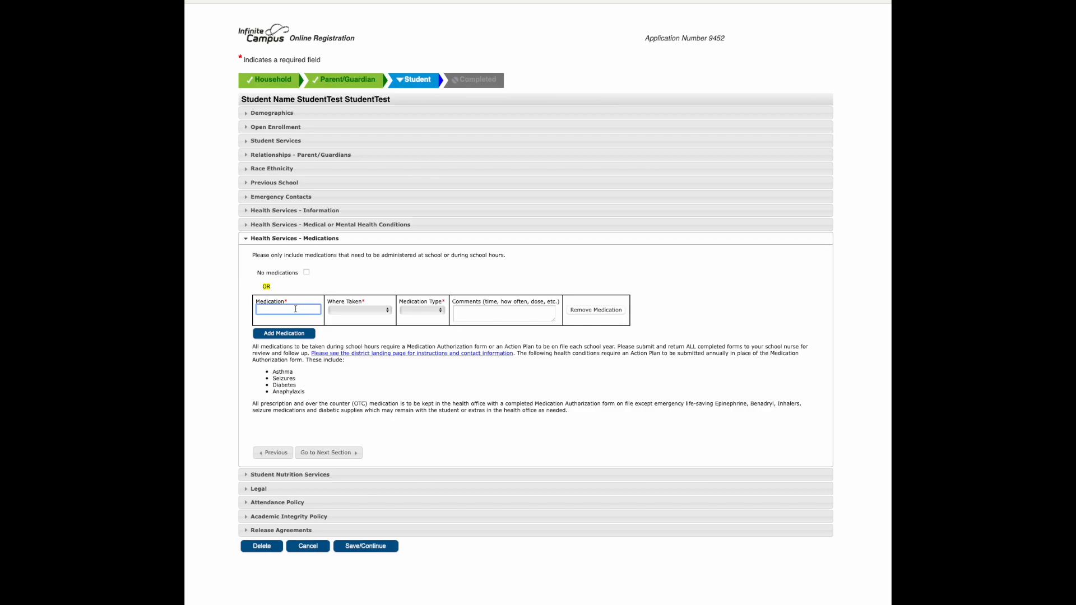
{"action": "left_click", "coordinate": [356, 311]}
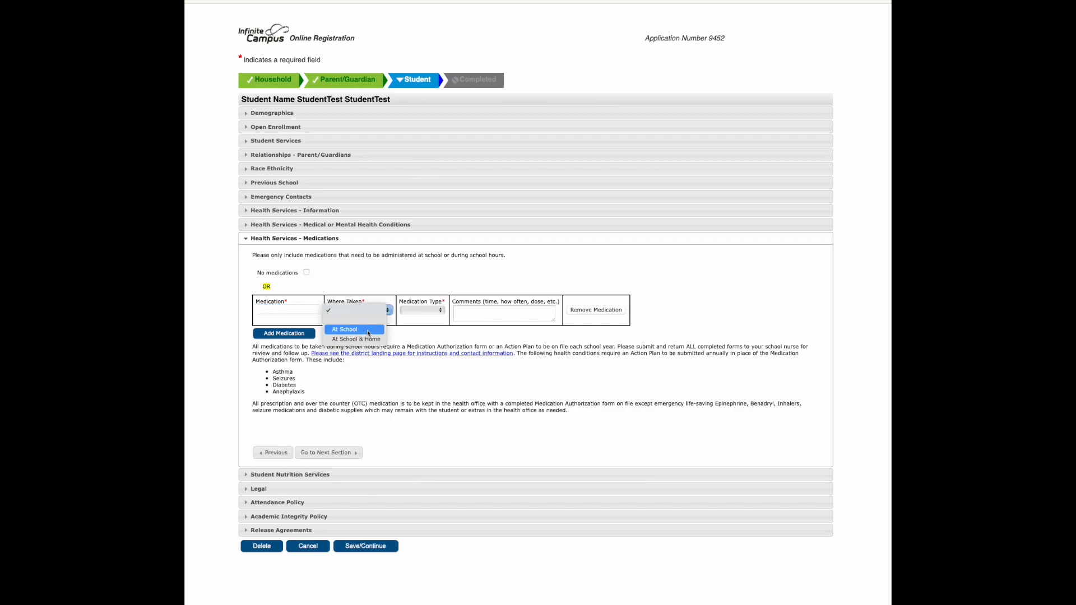
{"action": "left_click", "coordinate": [425, 309]}
{"action": "left_click", "coordinate": [494, 309]}
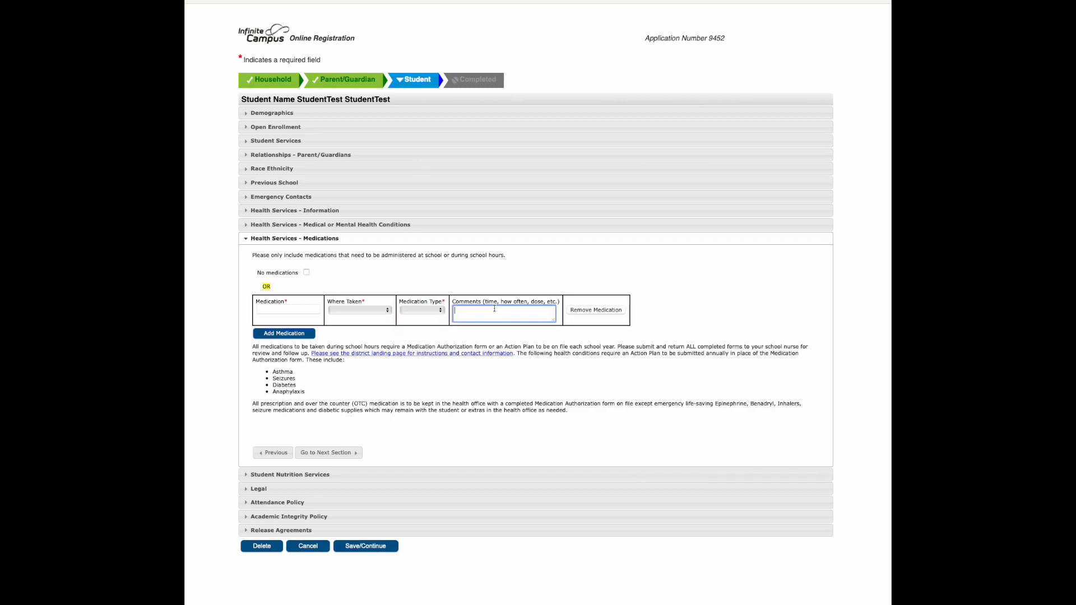
Mark No medications, confirm discarding the blank medication entry, and continue past Student Nutrition Services to Legal
{"action": "left_click", "coordinate": [306, 273]}
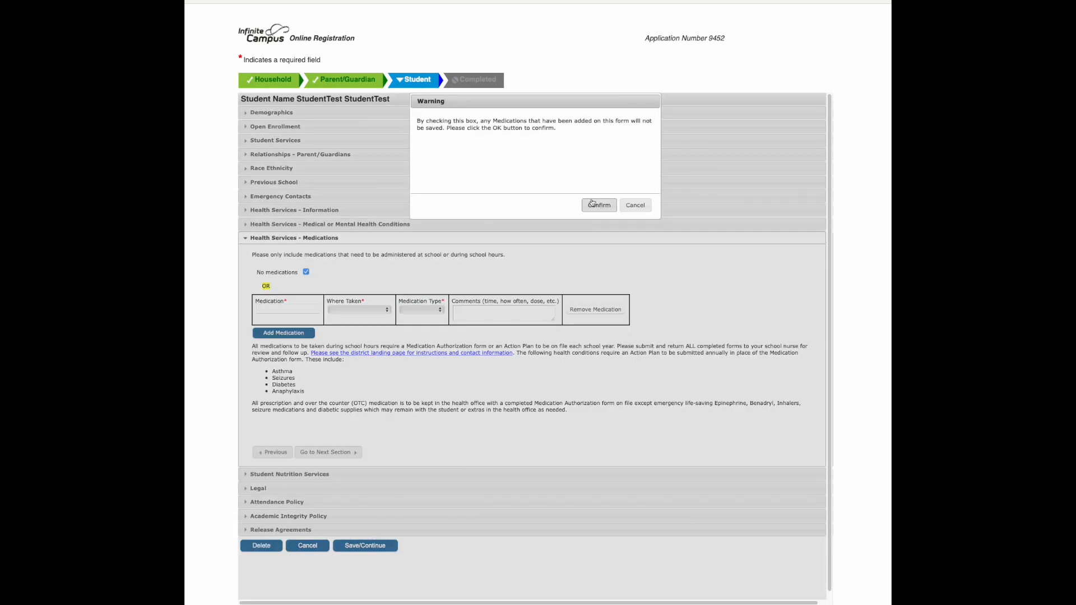
{"action": "key", "text": "Return"}
{"action": "left_click", "coordinate": [328, 393]}
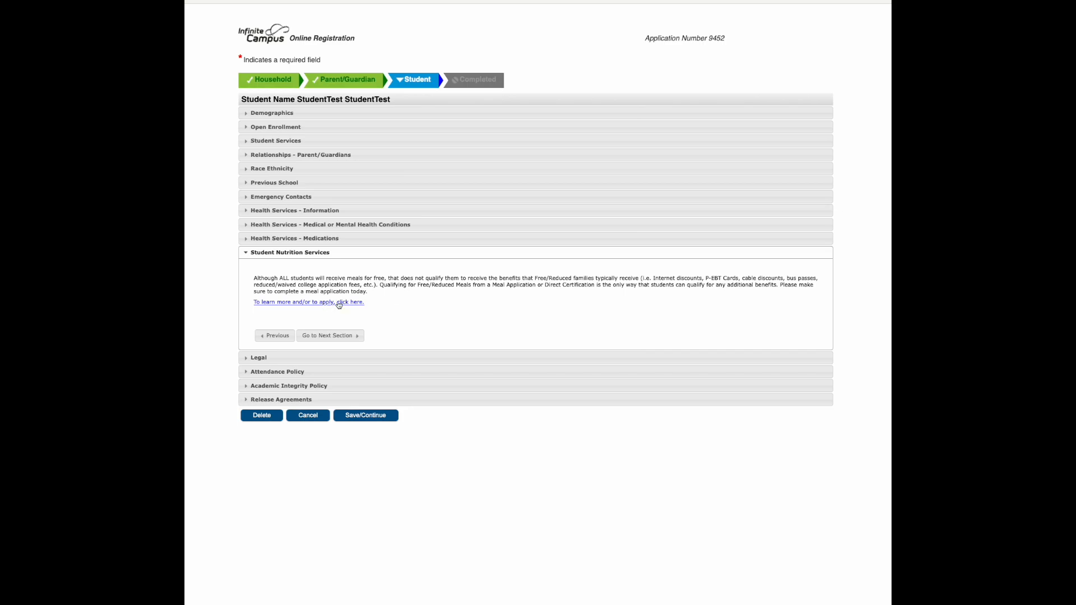
{"action": "left_click", "coordinate": [336, 336]}
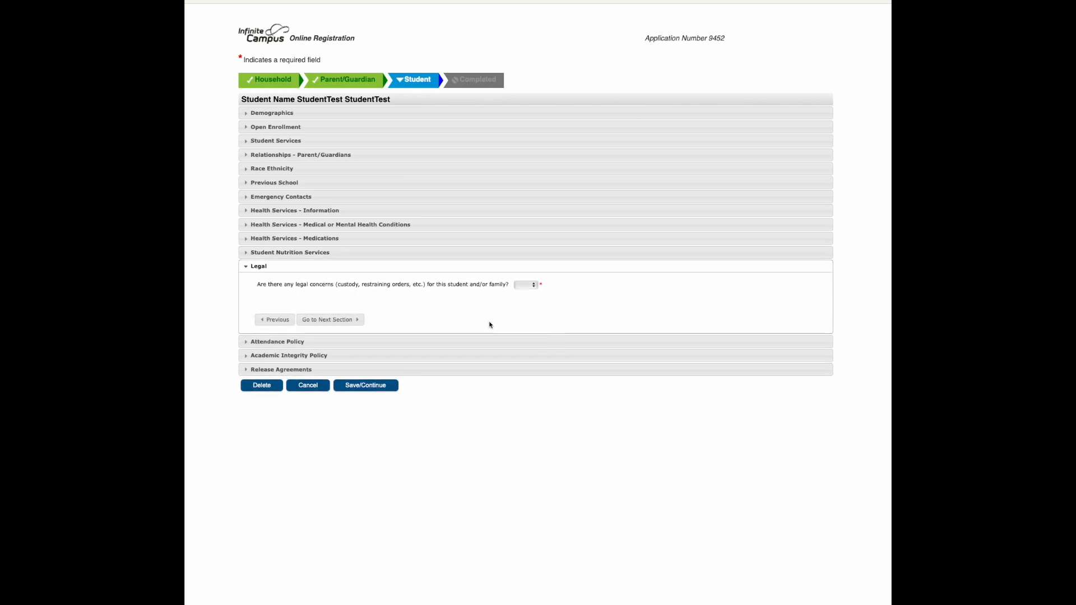
Answer No to legal concerns for the student or family, and continue to Attendance Policy
{"action": "left_click", "coordinate": [527, 286]}
{"action": "left_click", "coordinate": [525, 314]}
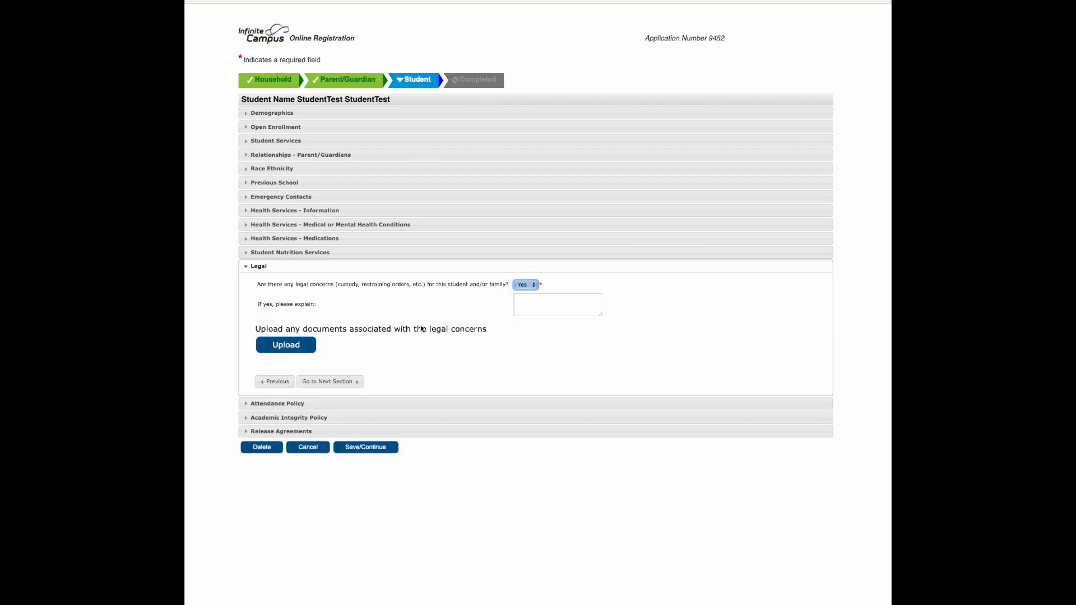
{"action": "left_click", "coordinate": [525, 284]}
{"action": "left_click", "coordinate": [522, 276]}
{"action": "left_click", "coordinate": [330, 318]}
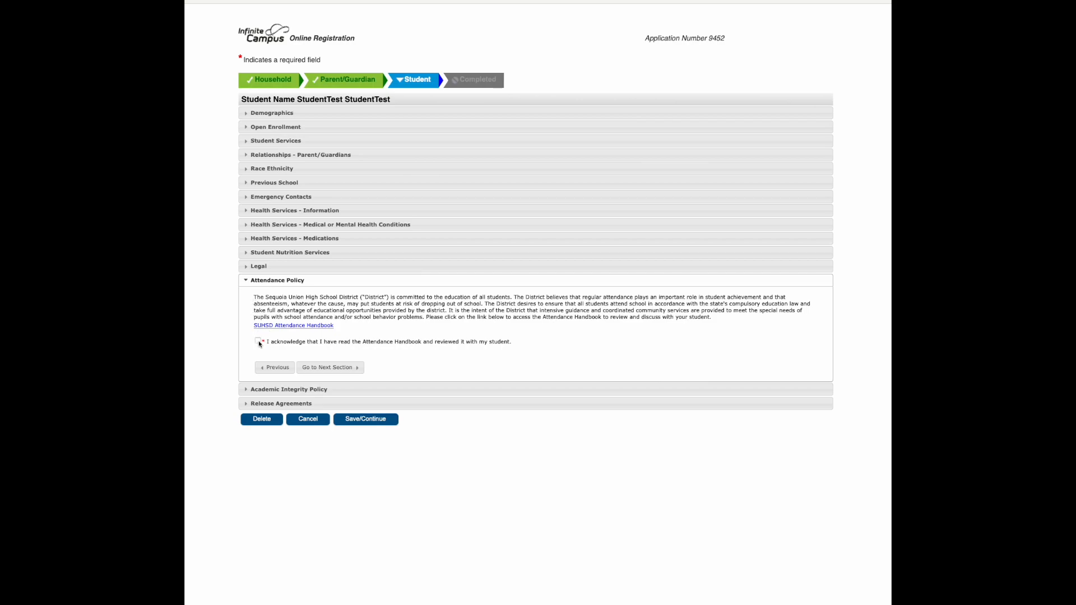
Acknowledge the Attendance Handbook and the Academic Integrity Policy, and continue to Release Agreements
{"action": "left_click", "coordinate": [354, 368]}
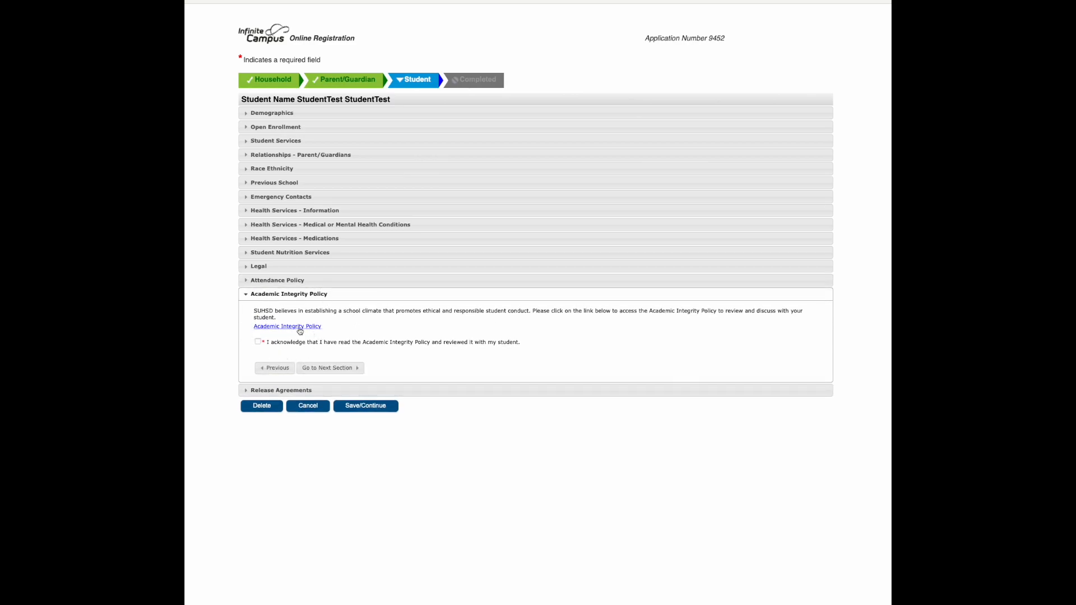
{"action": "left_click", "coordinate": [258, 343]}
{"action": "left_click", "coordinate": [329, 368]}
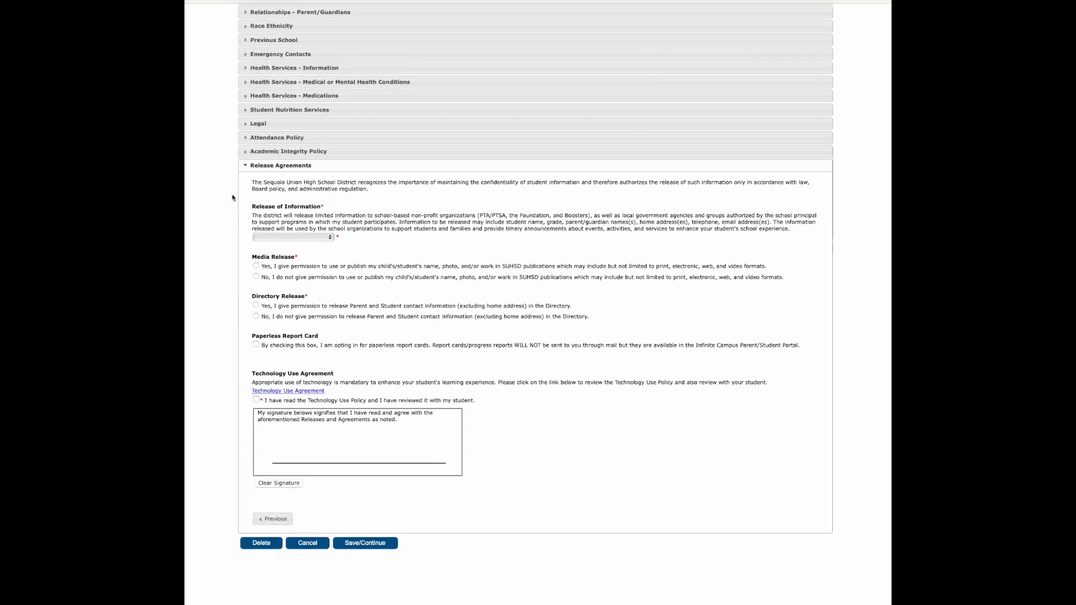
Set Release of Information to "I give permission." and answer Yes to both the Media Release and the Directory Release
{"action": "left_click", "coordinate": [312, 238]}
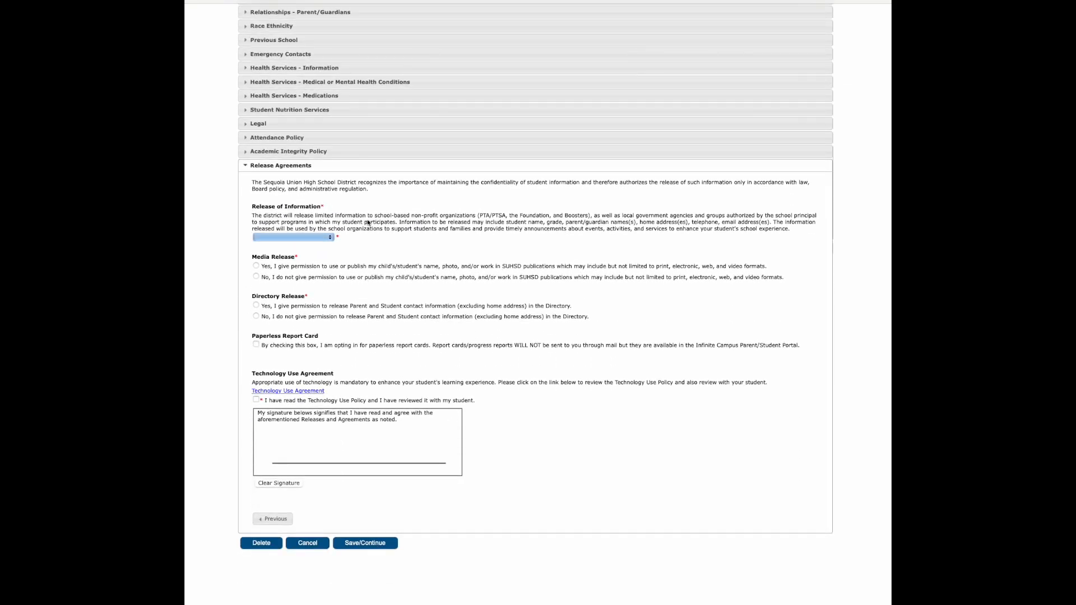
{"action": "left_click", "coordinate": [328, 237]}
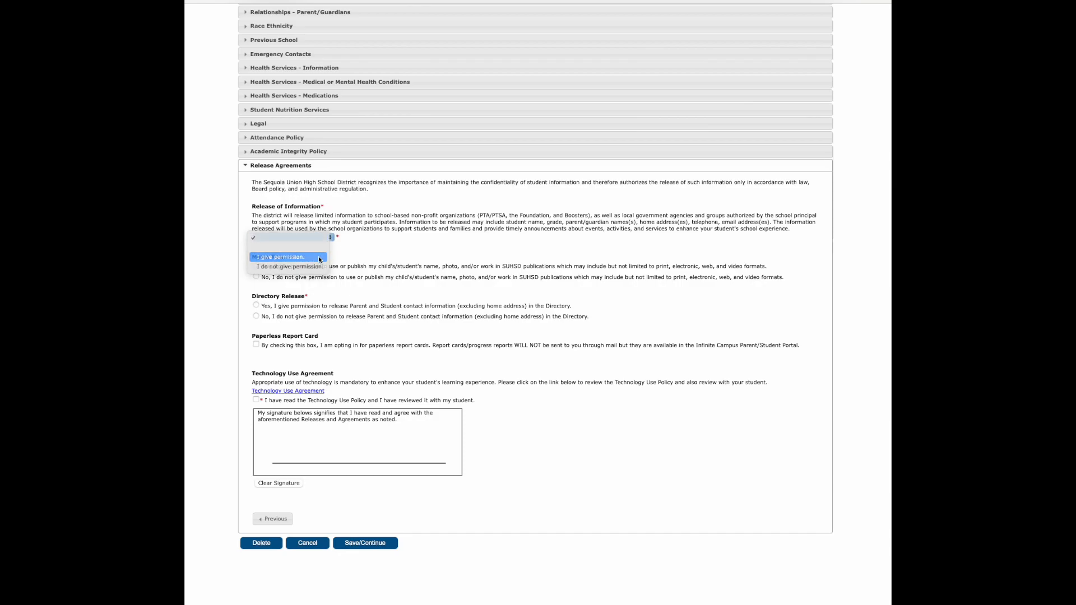
{"action": "left_click", "coordinate": [320, 258]}
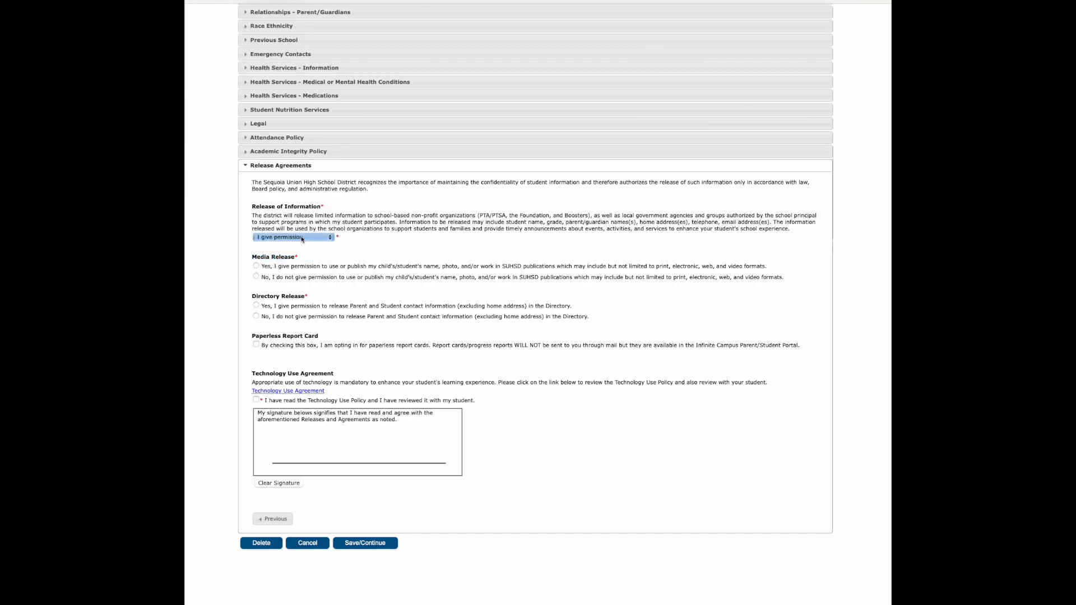
{"action": "left_click", "coordinate": [256, 267]}
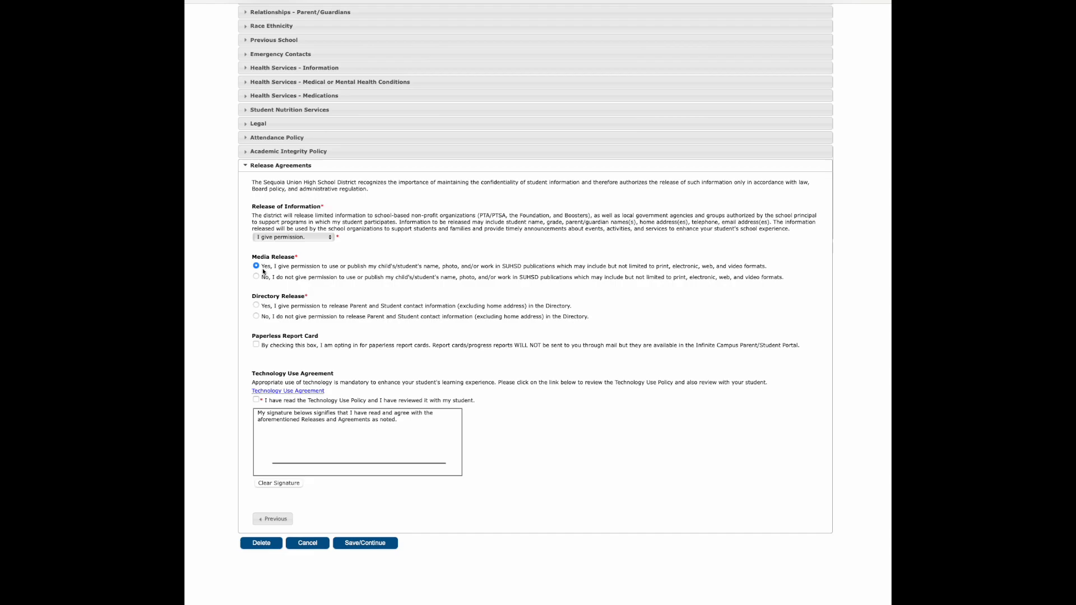
{"action": "left_click", "coordinate": [257, 306]}
Acknowledge the Technology Use Policy, sign the release agreements, and save the student's record
{"action": "left_click", "coordinate": [256, 399]}
{"action": "mouse_move", "coordinate": [323, 436]}
{"action": "left_mouse_down"}
{"action": "mouse_move", "coordinate": [330, 455]}
{"action": "mouse_move", "coordinate": [436, 440]}
{"action": "left_mouse_up"}
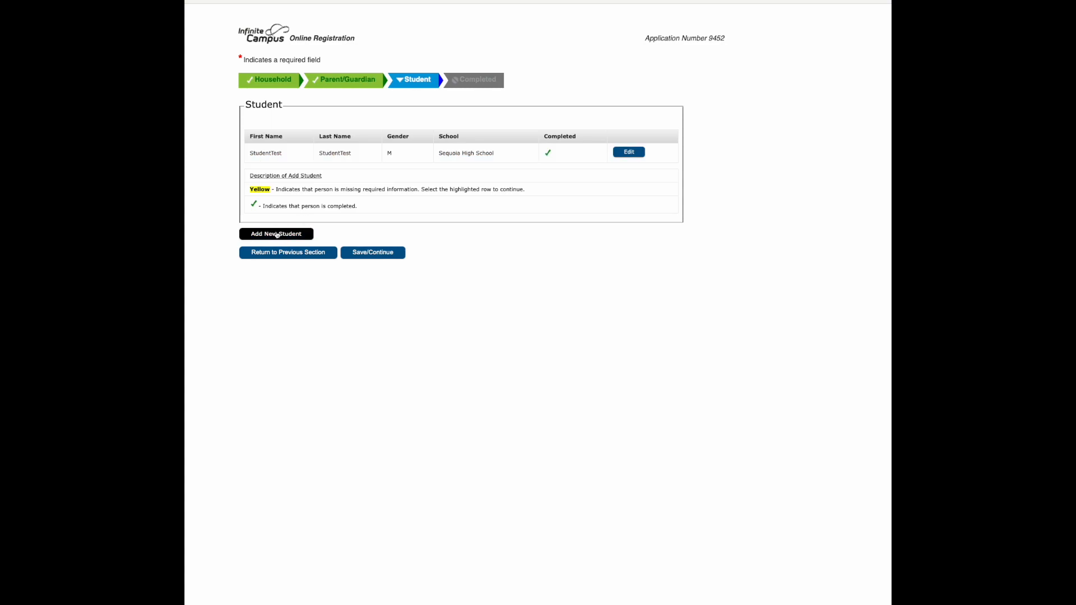
Continue from the Student list to the Completed stage, then submit the registration application and confirm
{"action": "left_click", "coordinate": [373, 252]}
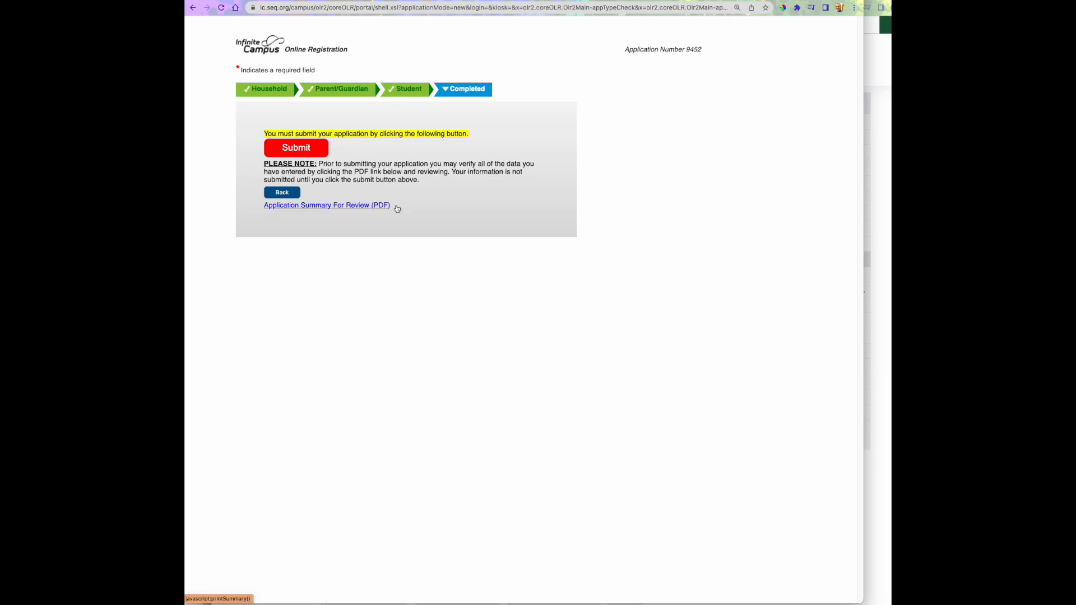
{"action": "left_click", "coordinate": [294, 150]}
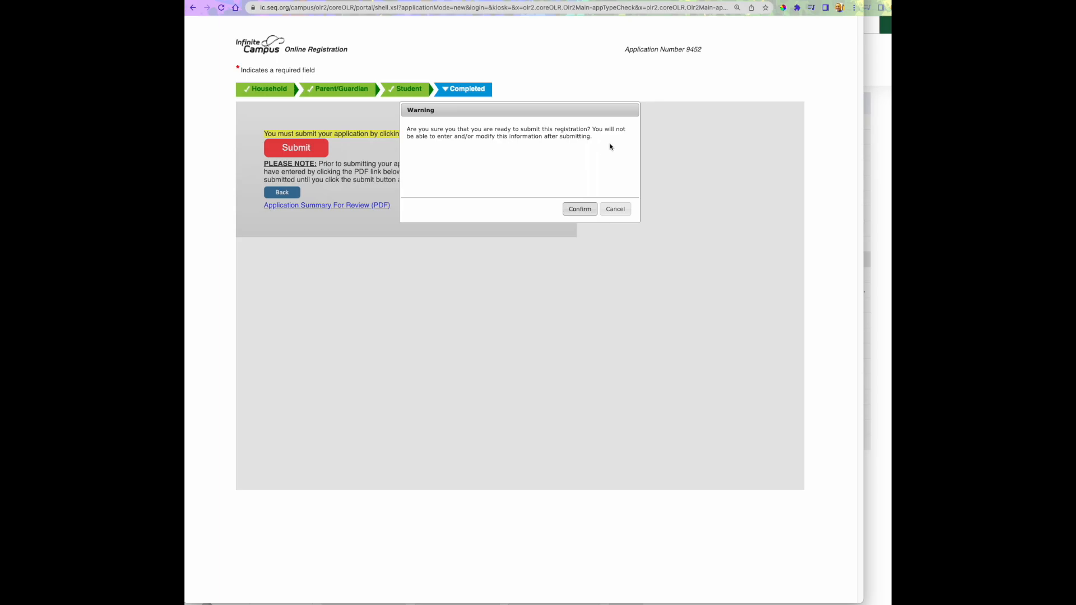
{"action": "left_click", "coordinate": [582, 213]}
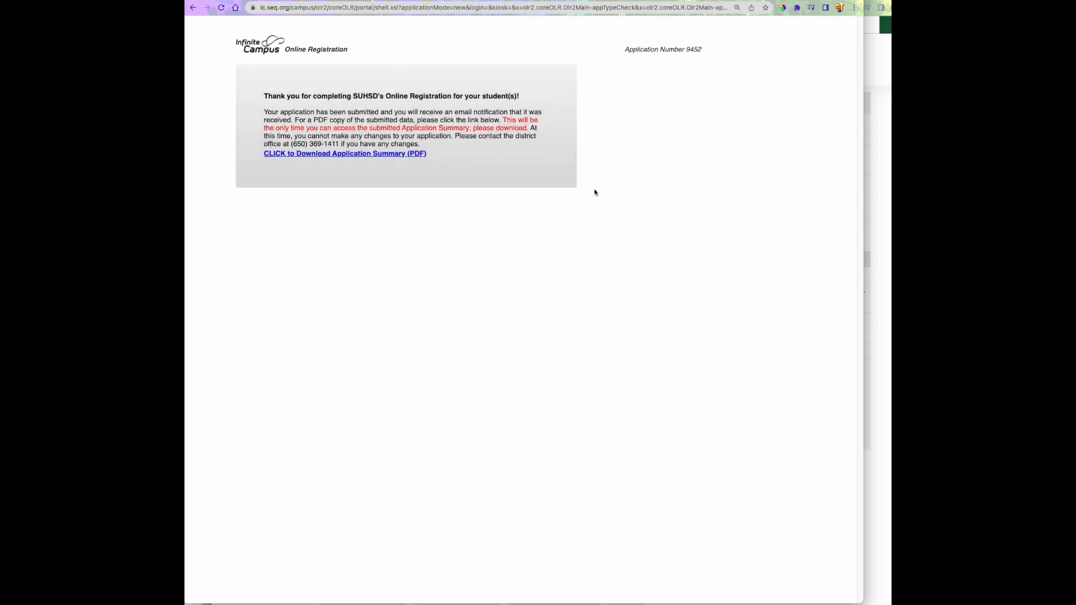